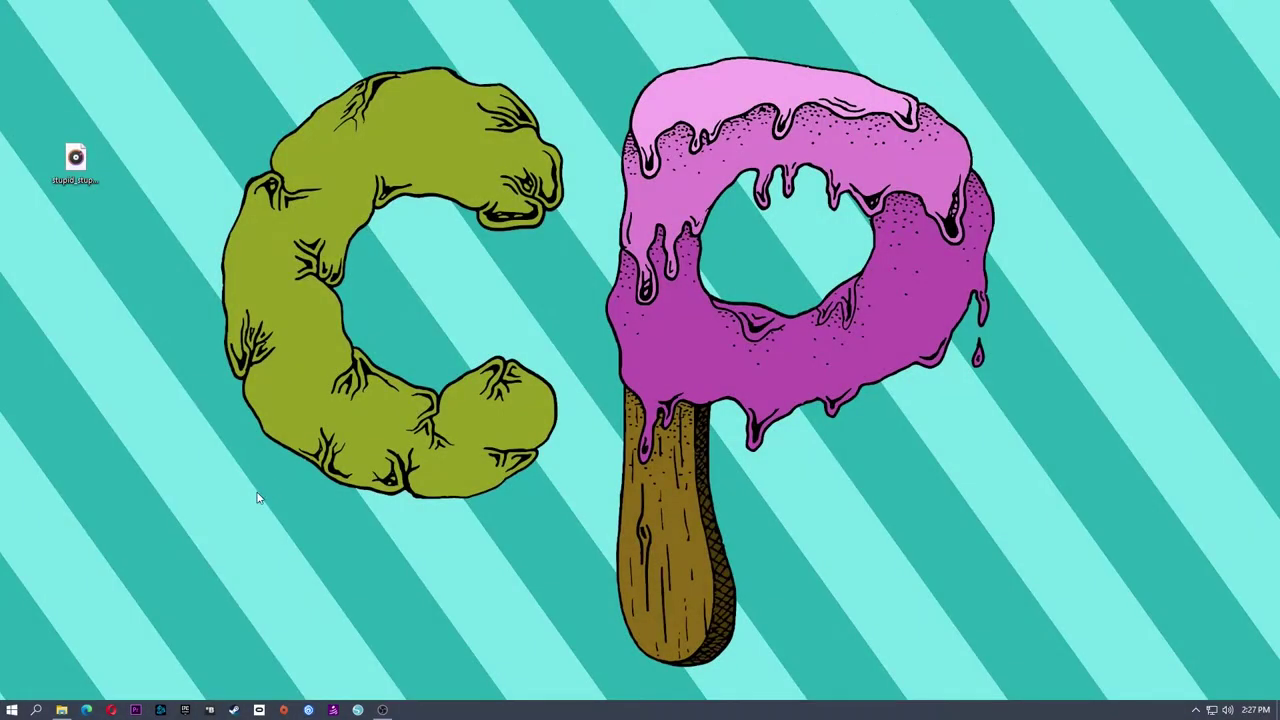
Open Opera, load streamlabs.com and go to its Login page
click(111, 710)
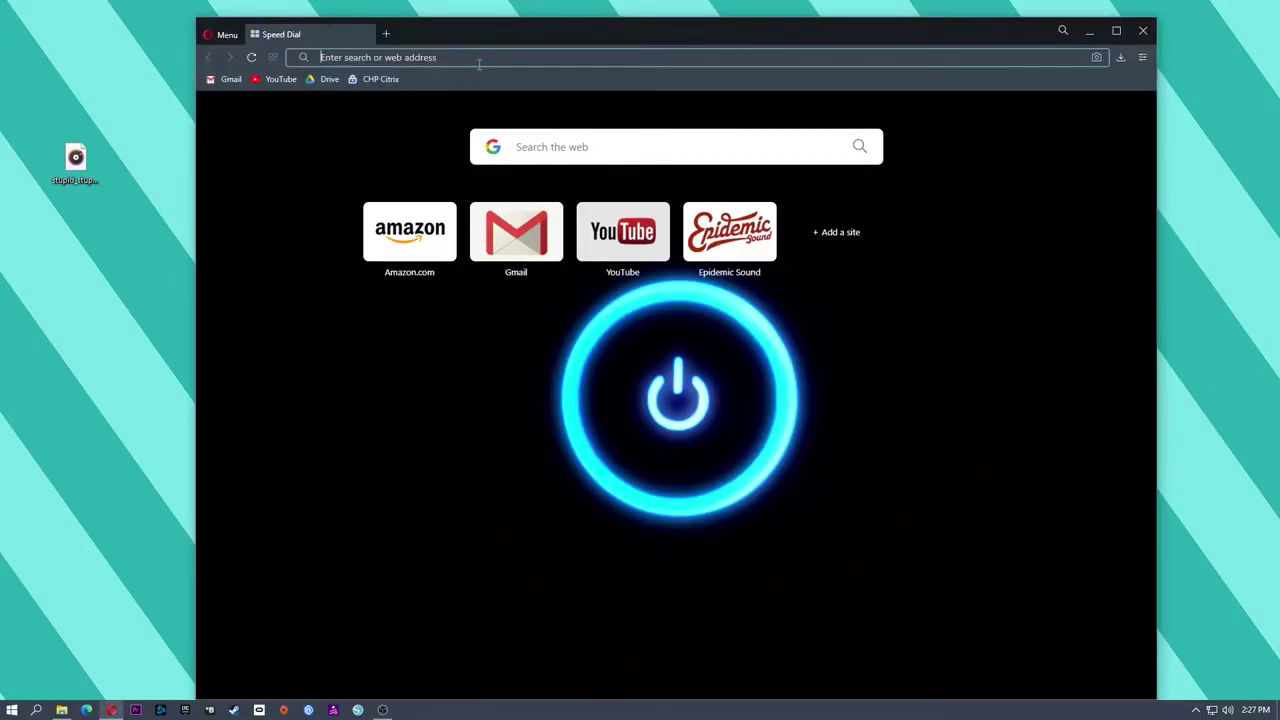
click(479, 60)
text(streamlabs.com)
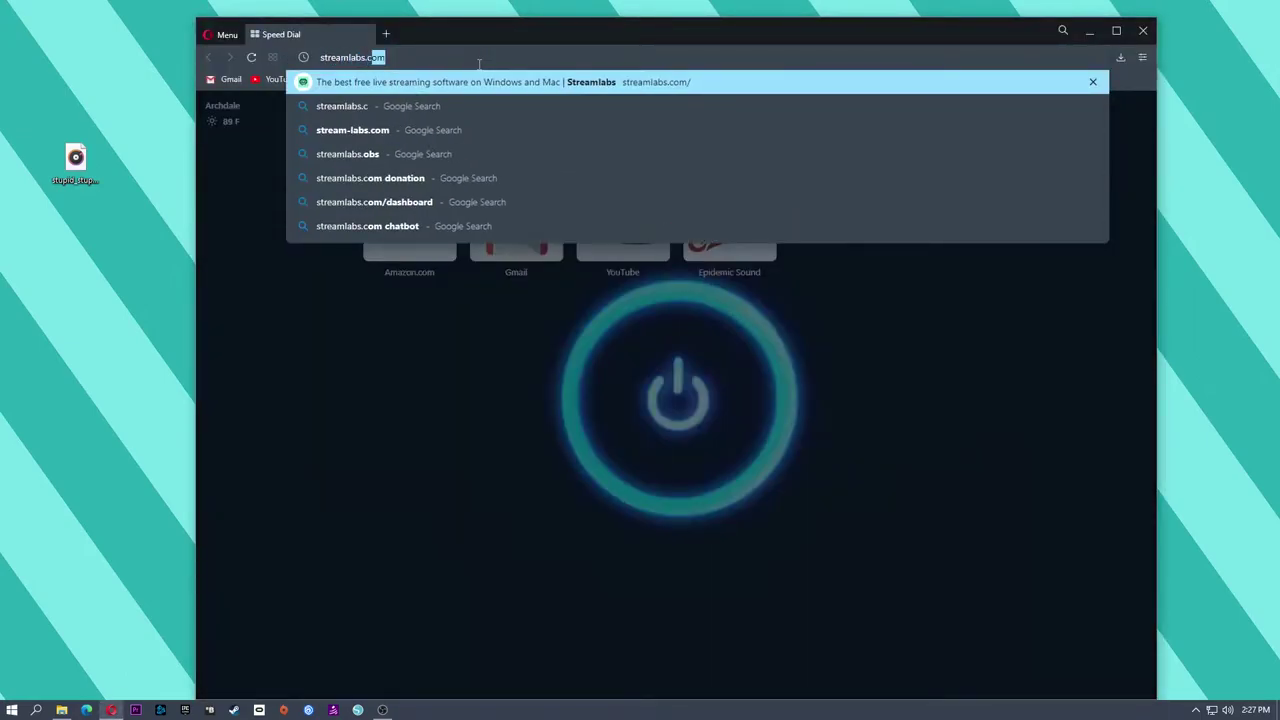
key(Return)
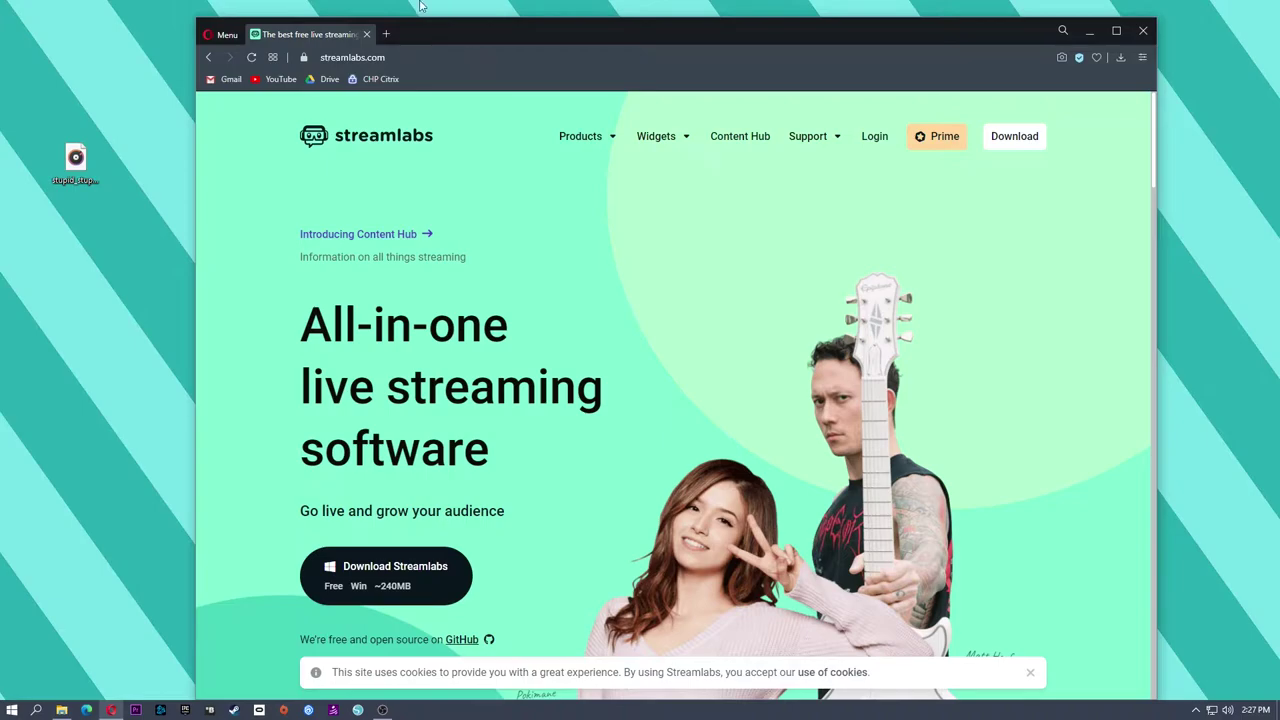
click(872, 136)
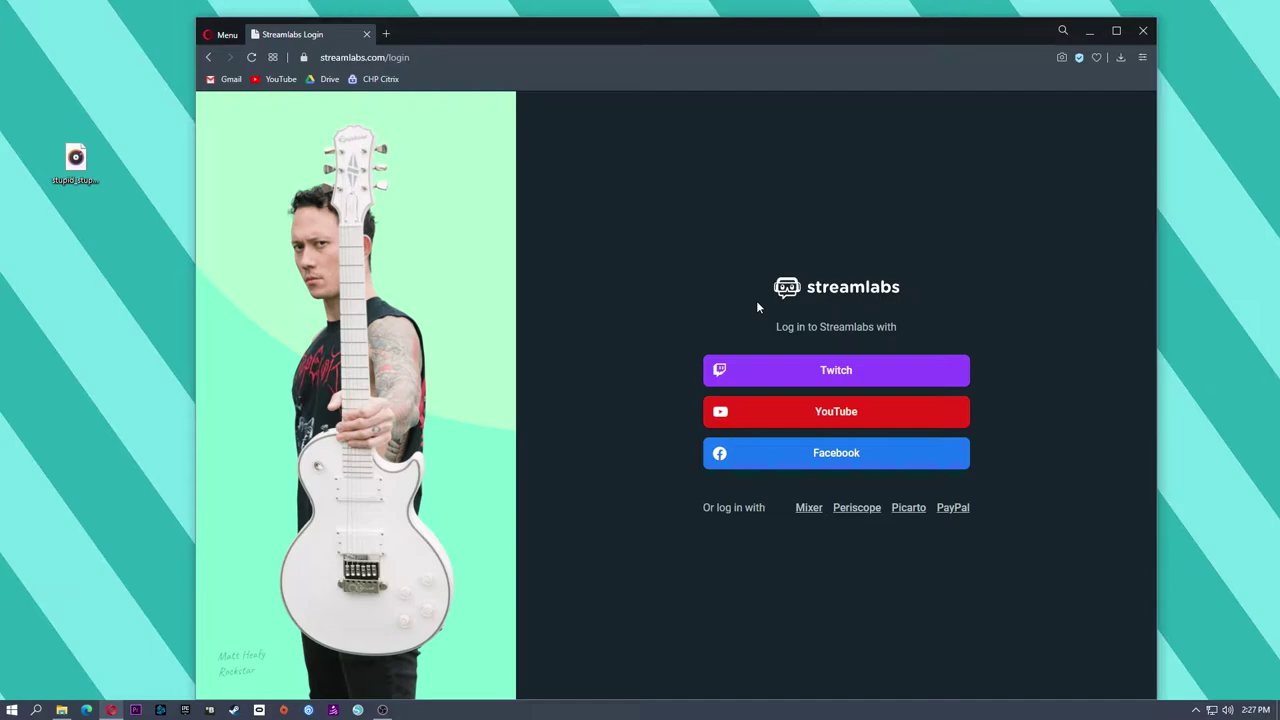
Sign in with Twitch and browse the All Widgets gallery
click(851, 380)
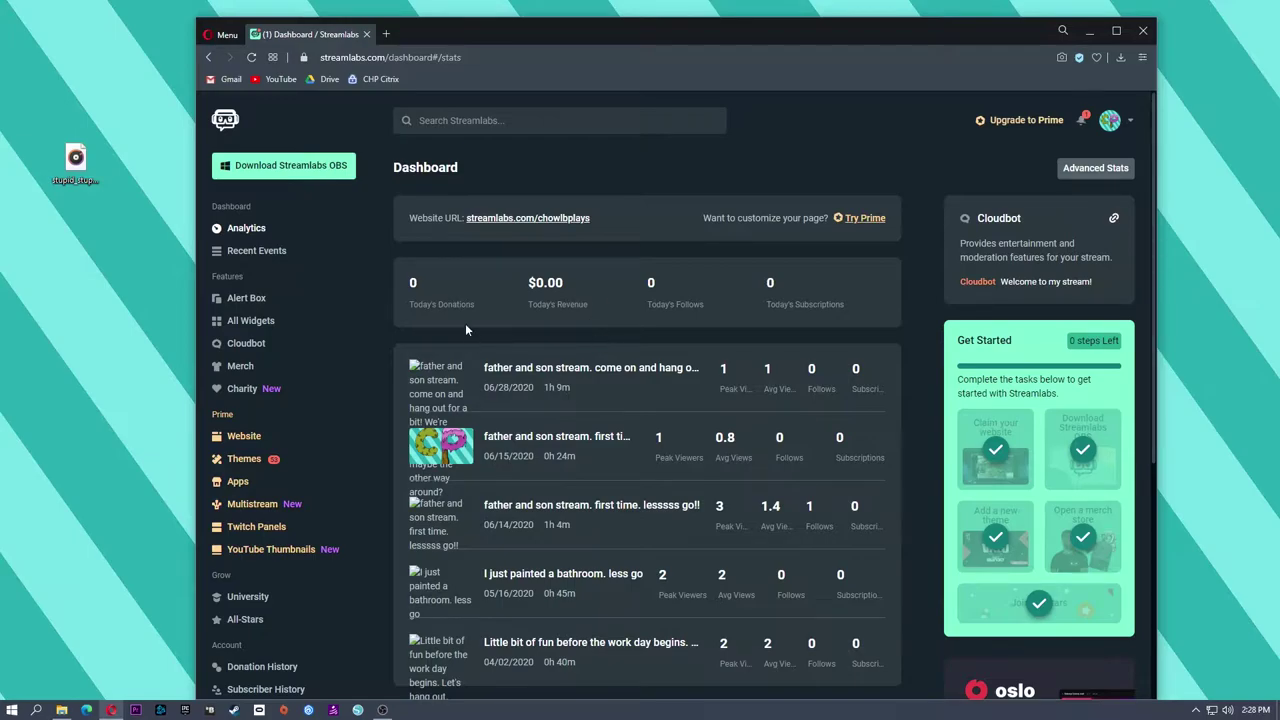
click(257, 325)
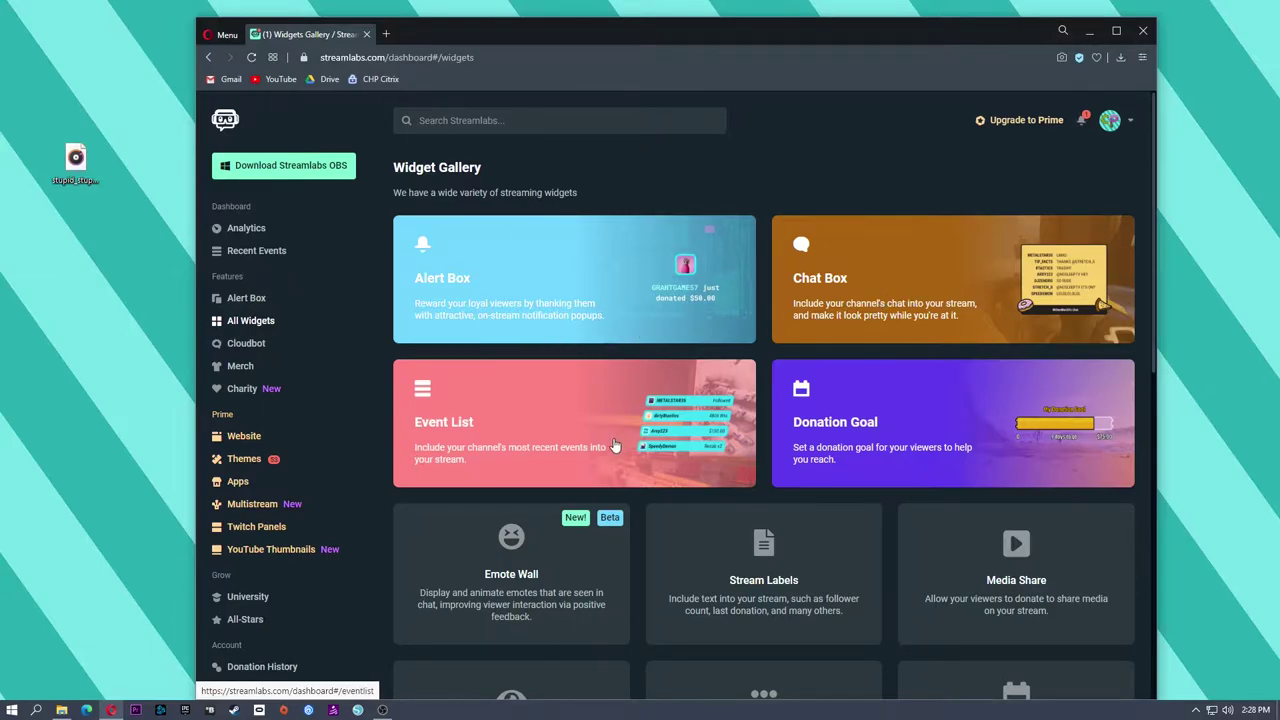
scroll(766, 495, down, 5)
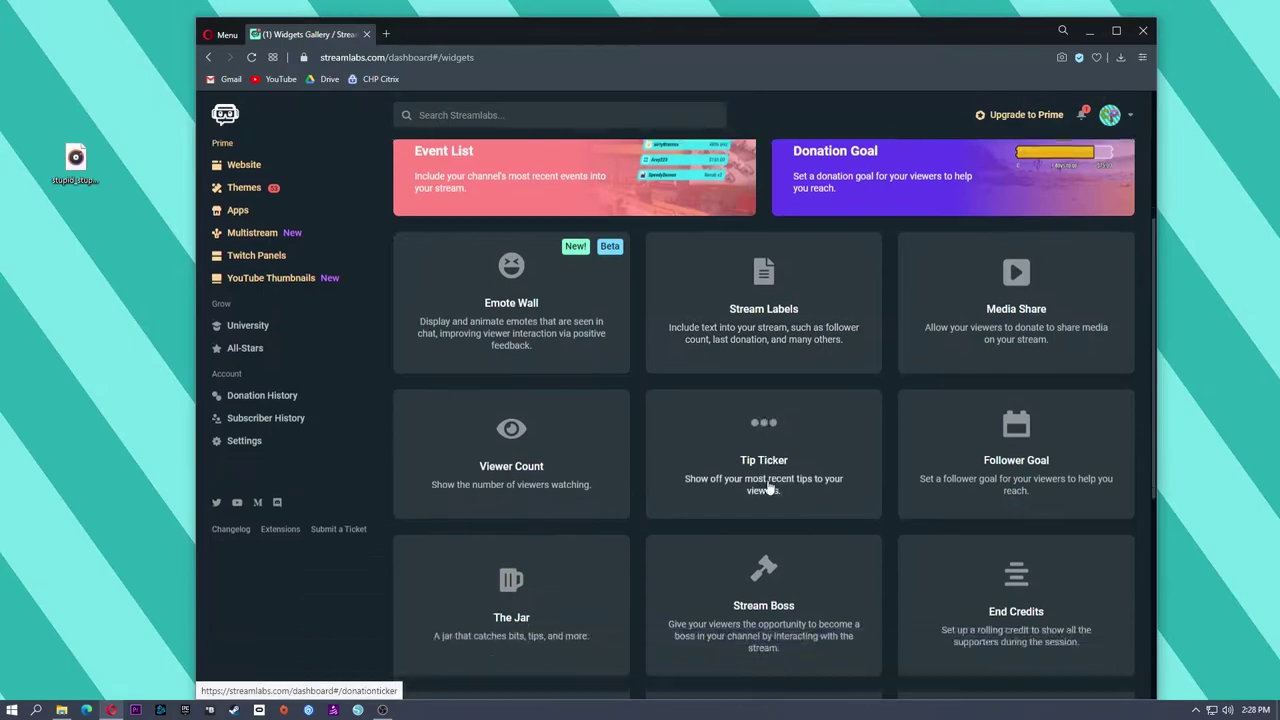
scroll(766, 480, up, 5)
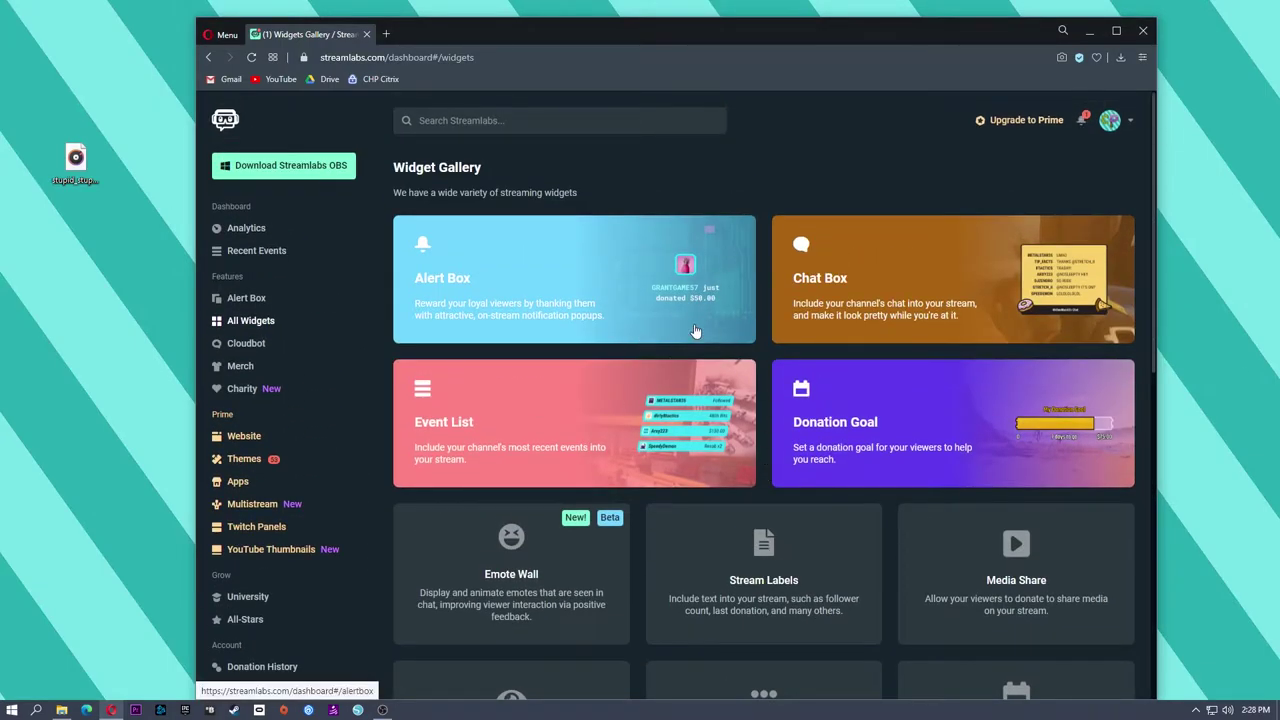
Open Alert Box settings, toggle Hosts off and on again, and review General Settings
click(530, 297)
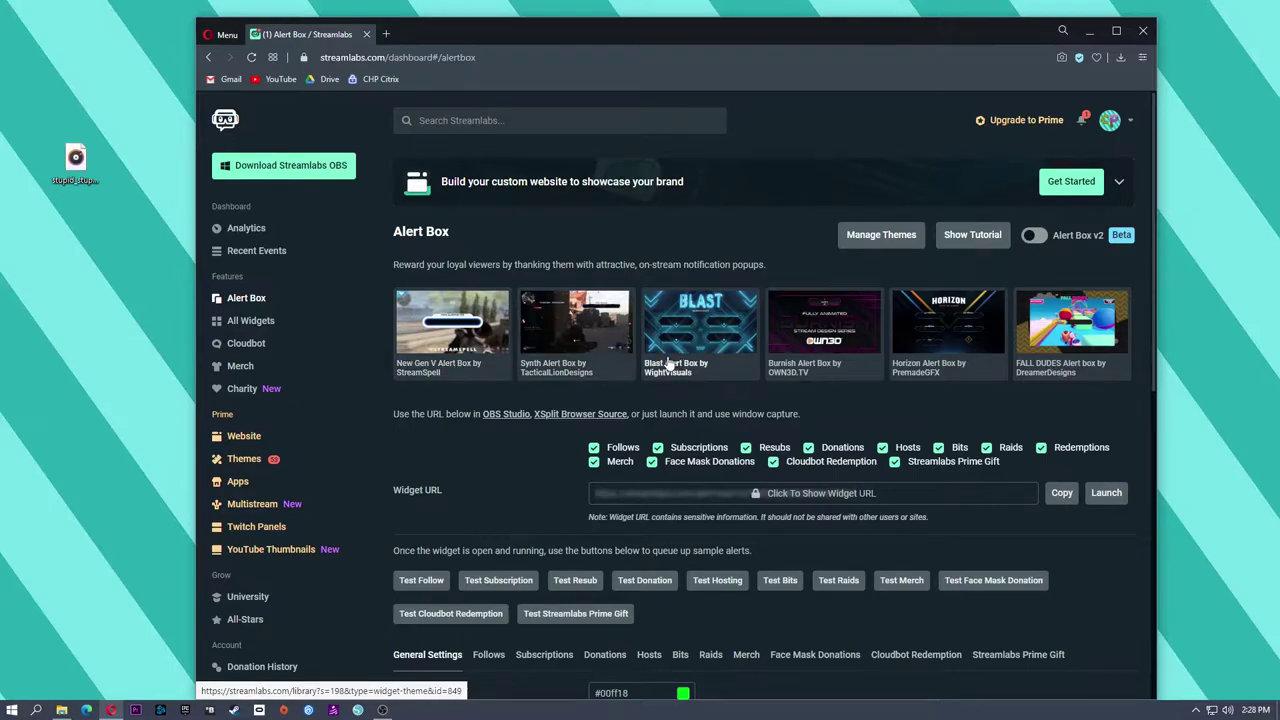
scroll(546, 438, down, 1)
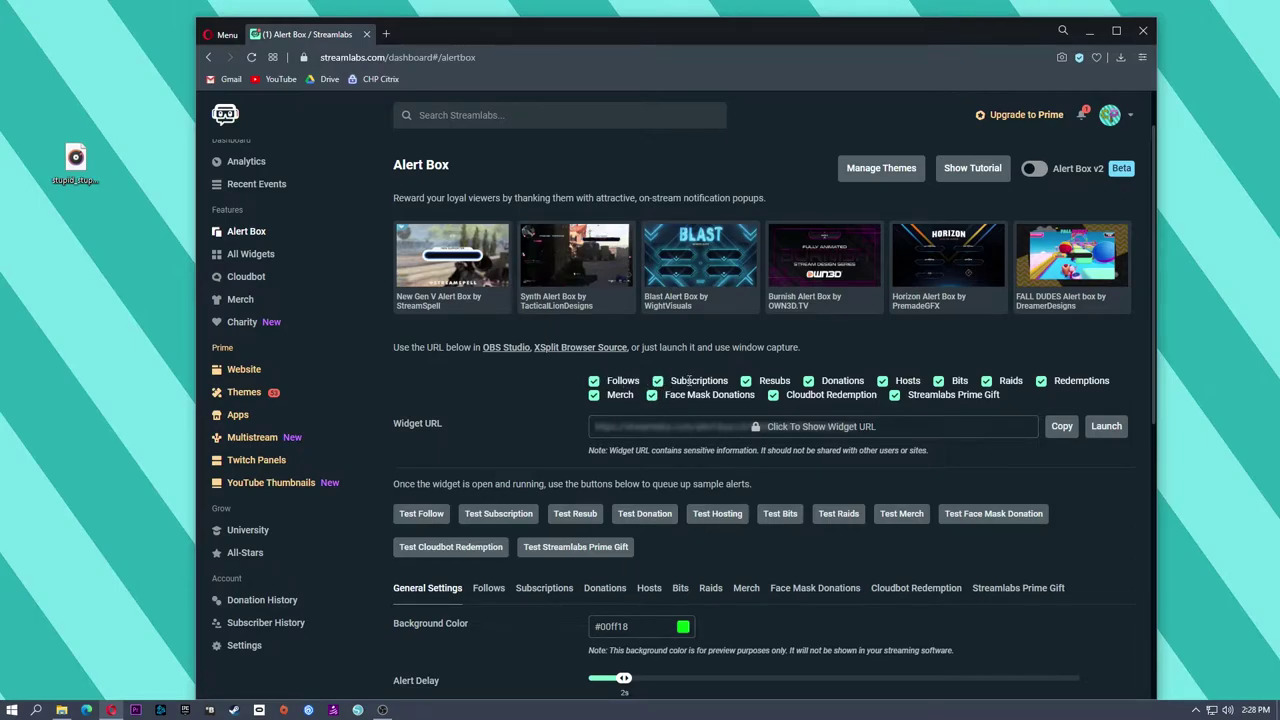
click(882, 381)
click(882, 381)
scroll(800, 420, down, 2)
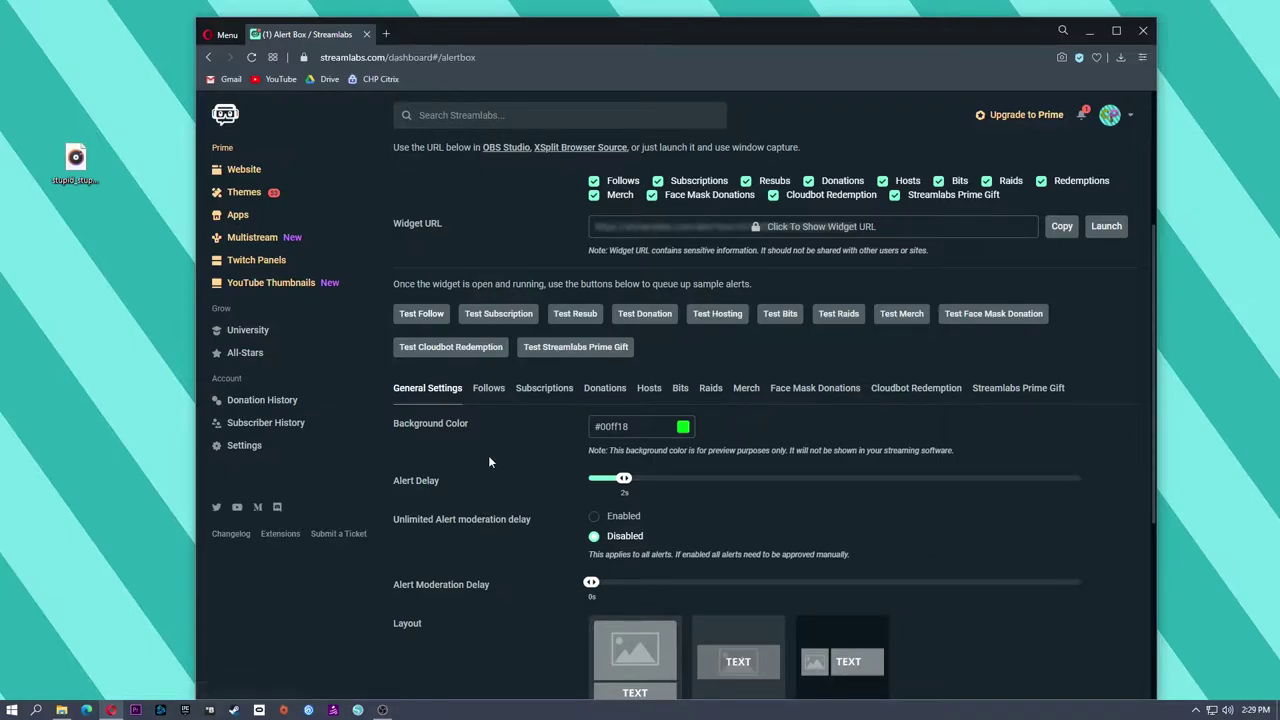
scroll(516, 431, down, 2)
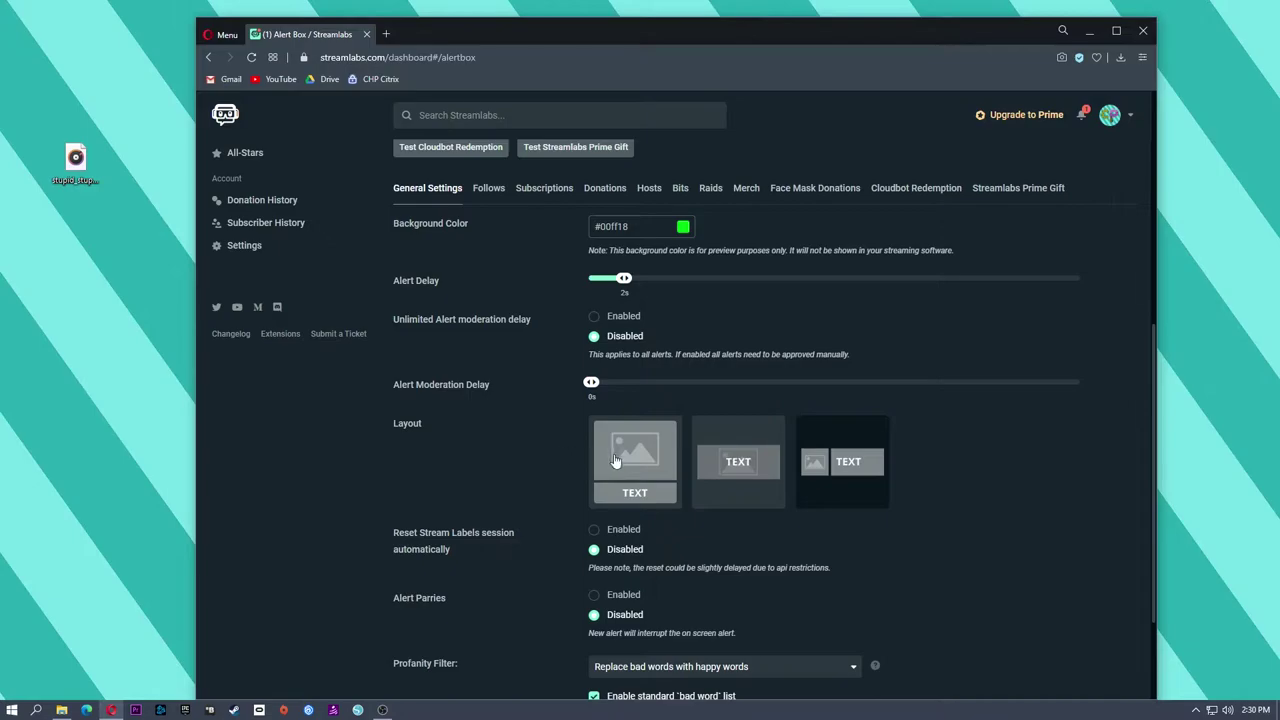
scroll(618, 458, down, 2)
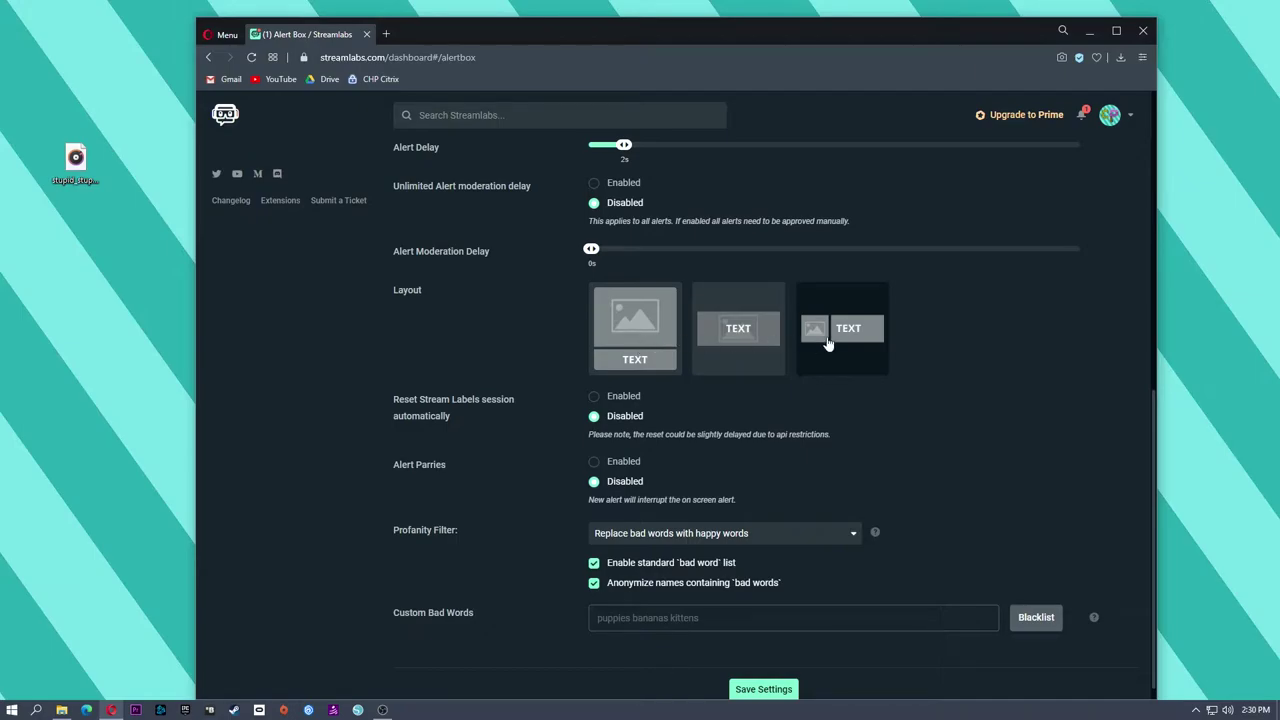
scroll(529, 366, up, 1)
scroll(600, 375, down, 1)
scroll(580, 390, down, 1)
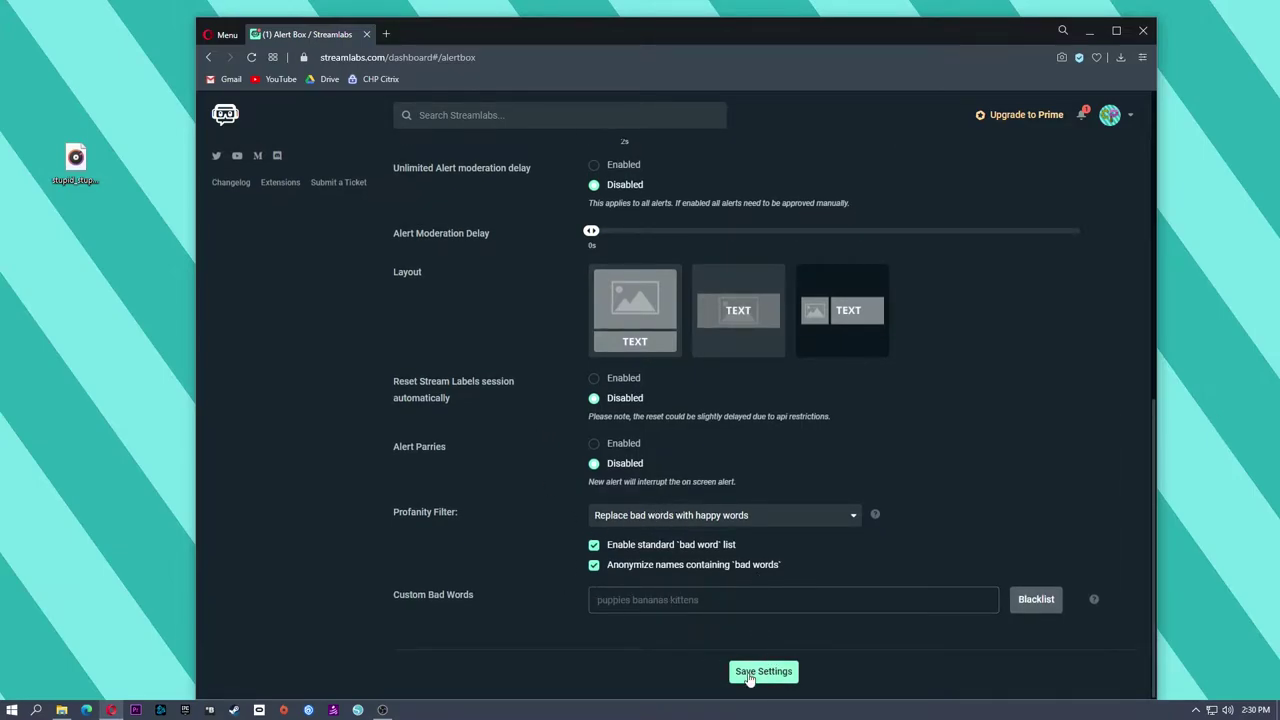
scroll(562, 455, up, 5)
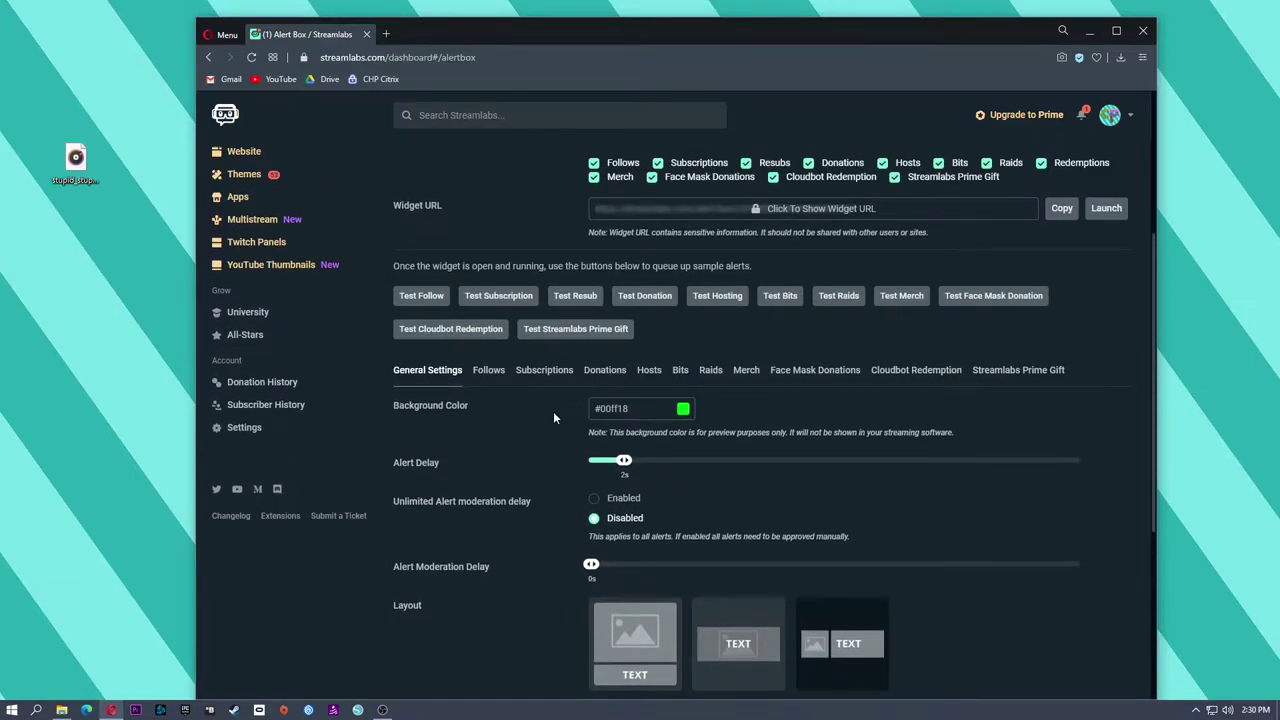
Show the Alert Box's Follows tab settings
click(489, 371)
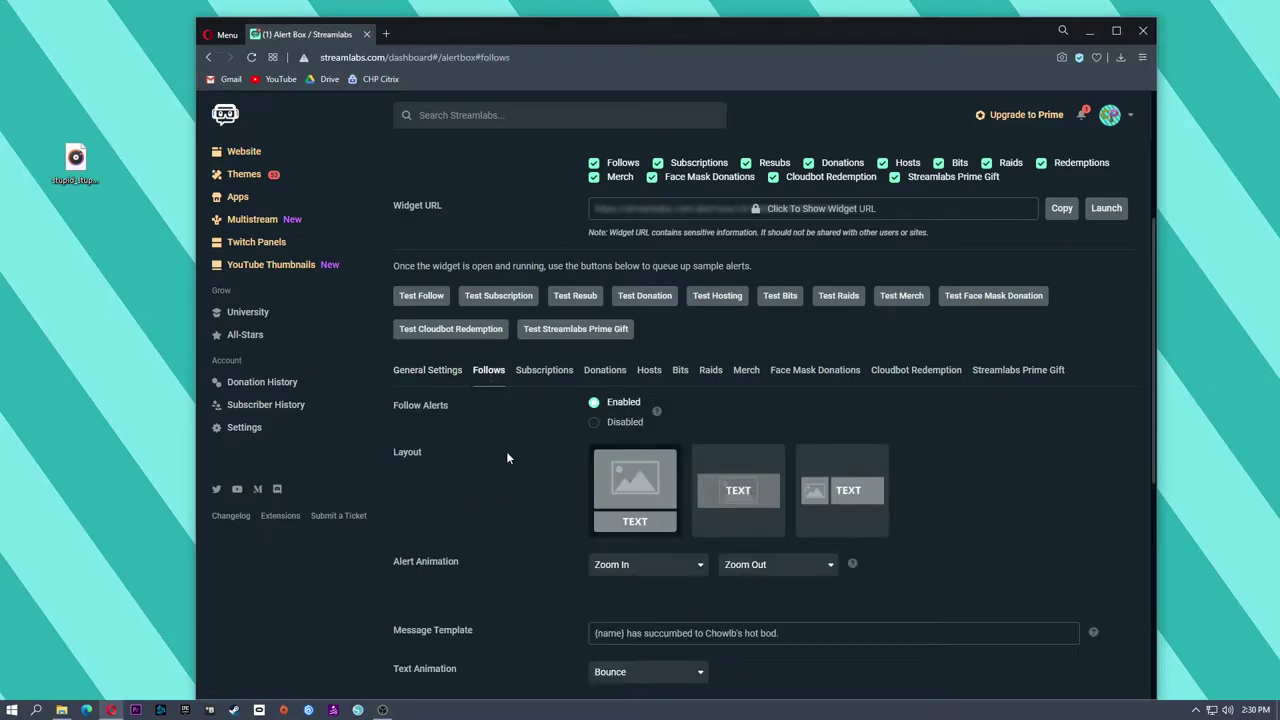
scroll(520, 445, down, 1)
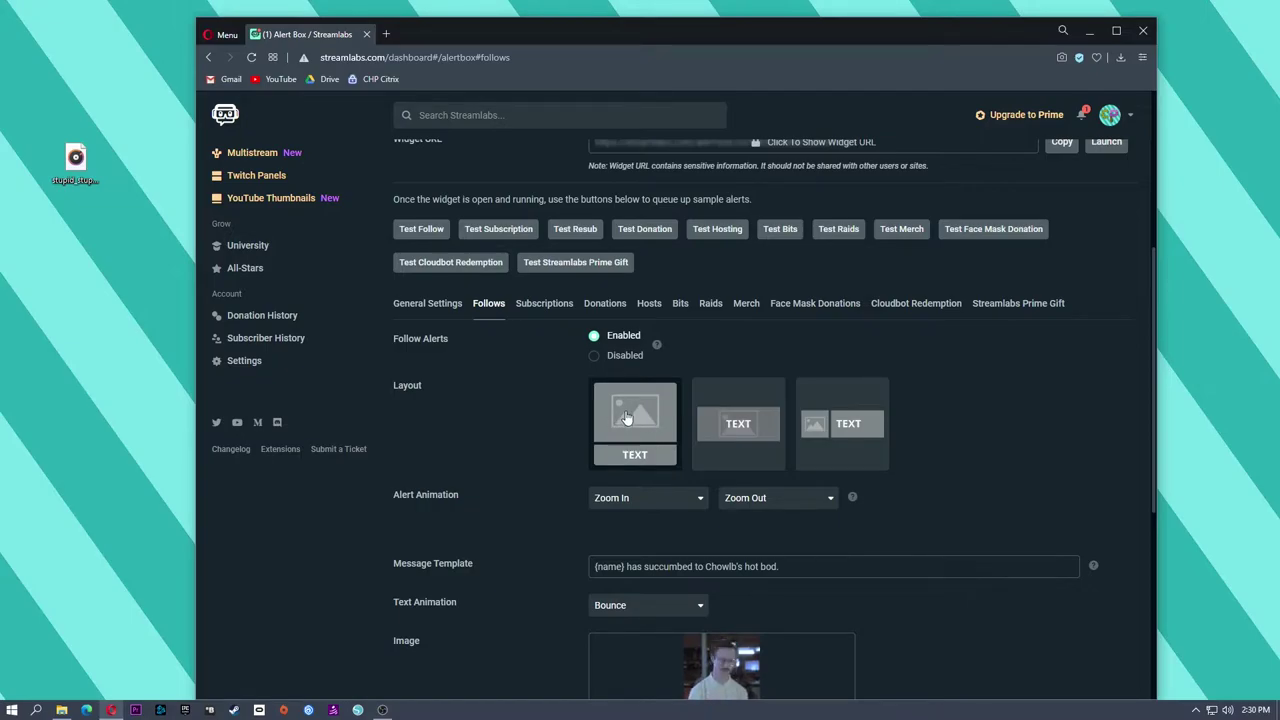
scroll(541, 459, down, 2)
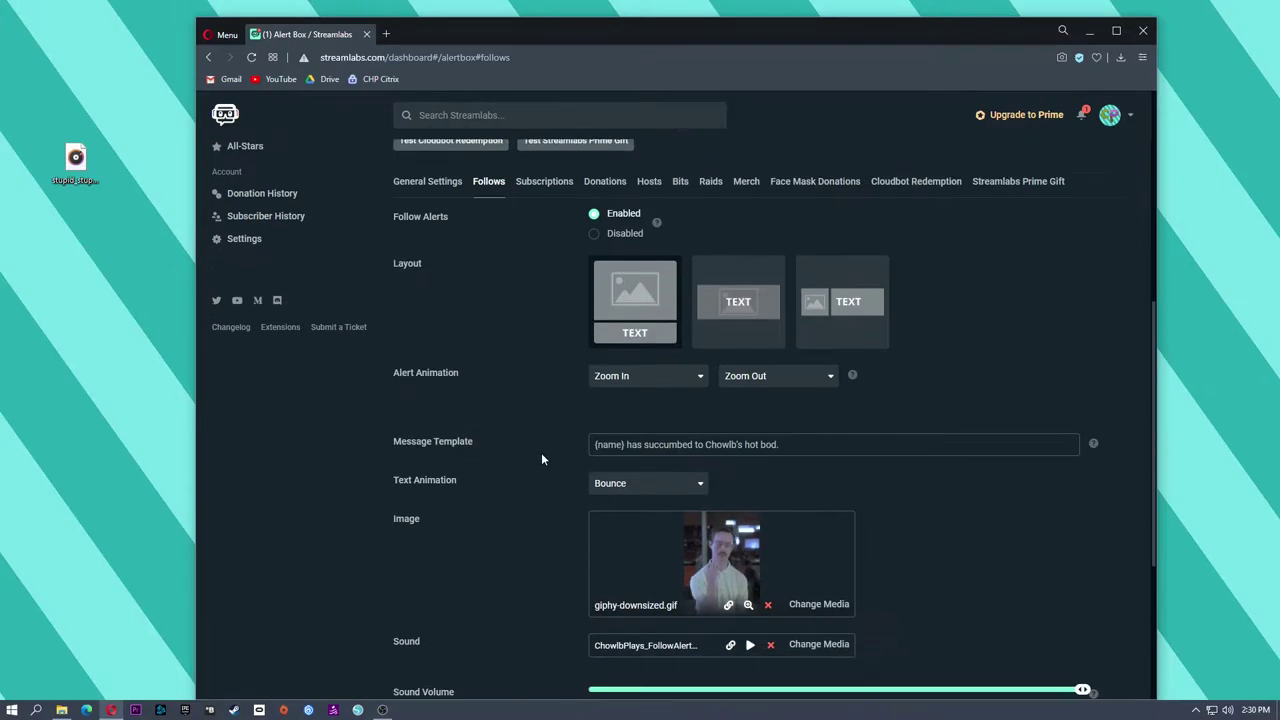
Browse the entrance and exit animation lists, keeping Zoom In and Zoom Out
click(652, 366)
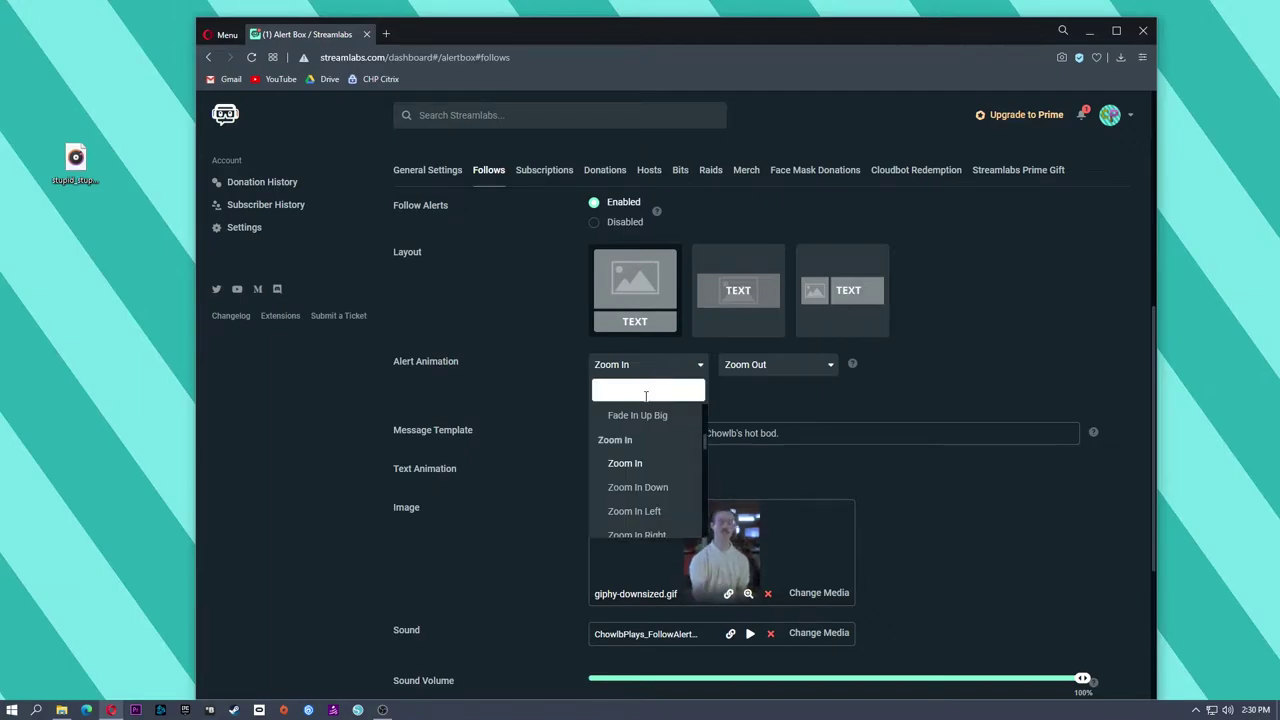
scroll(662, 488, down, 1)
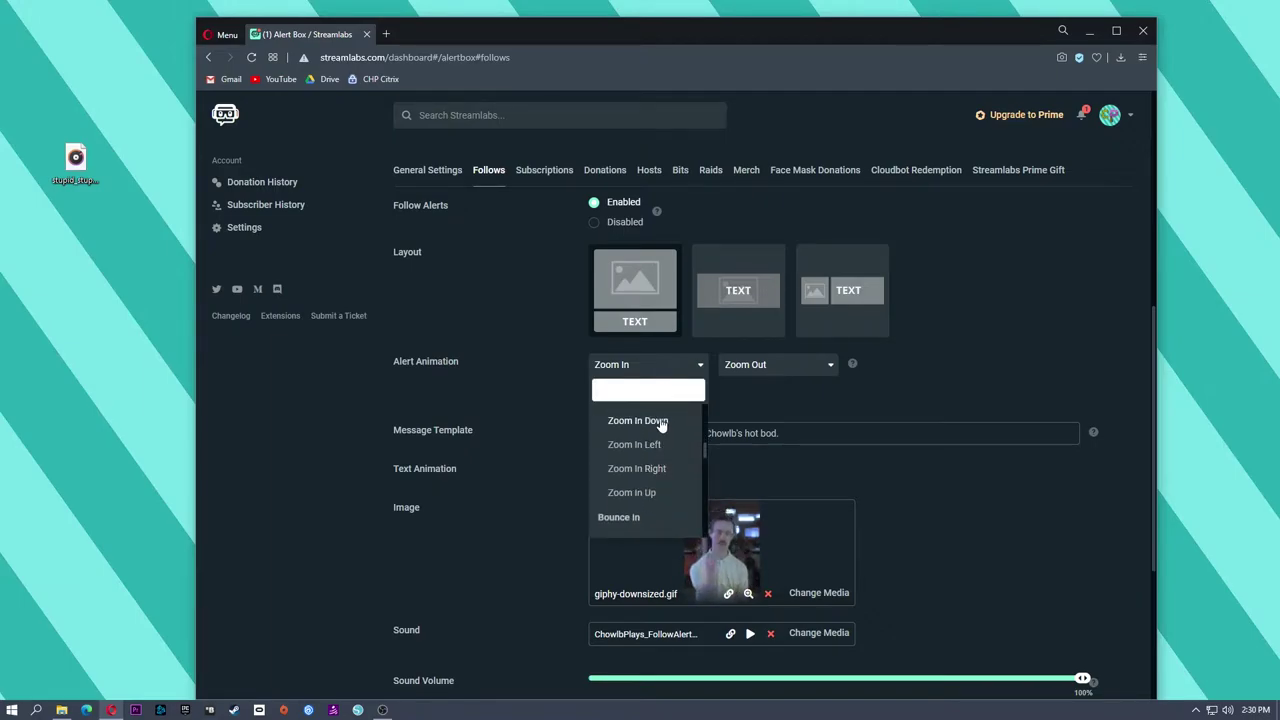
scroll(665, 472, down, 3)
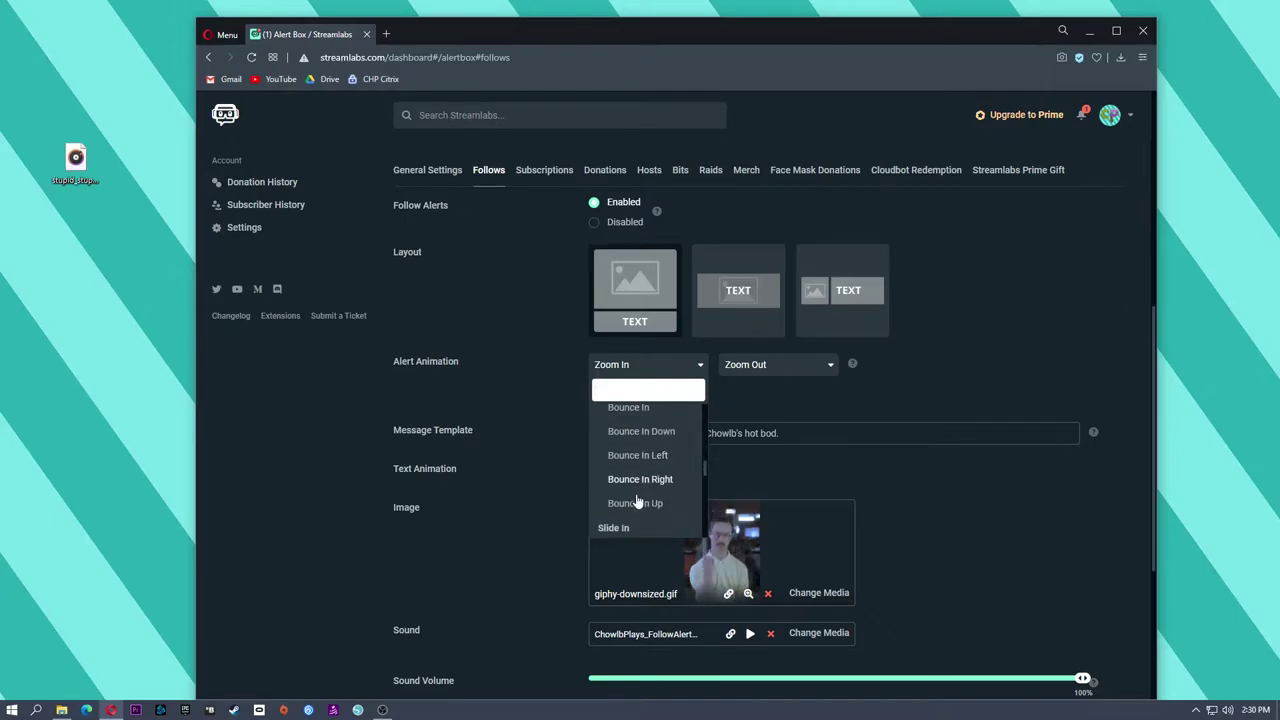
scroll(641, 467, down, 1)
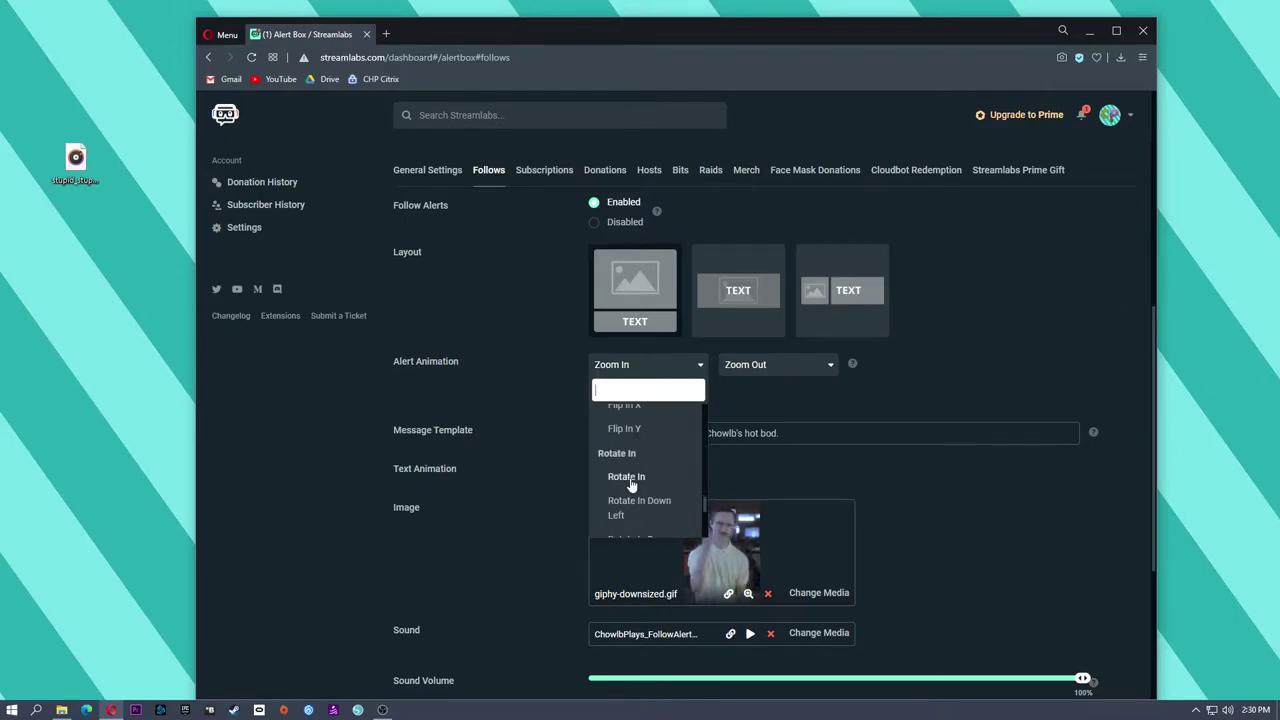
click(775, 364)
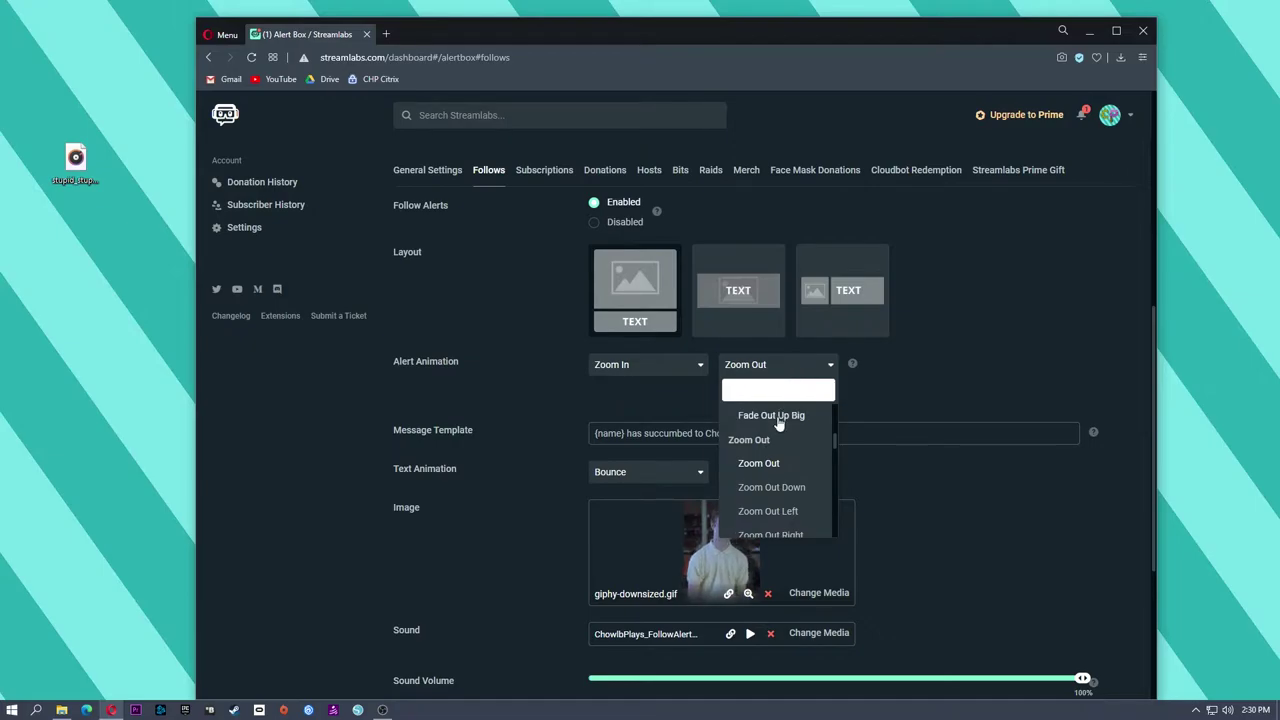
scroll(780, 460, down, 1)
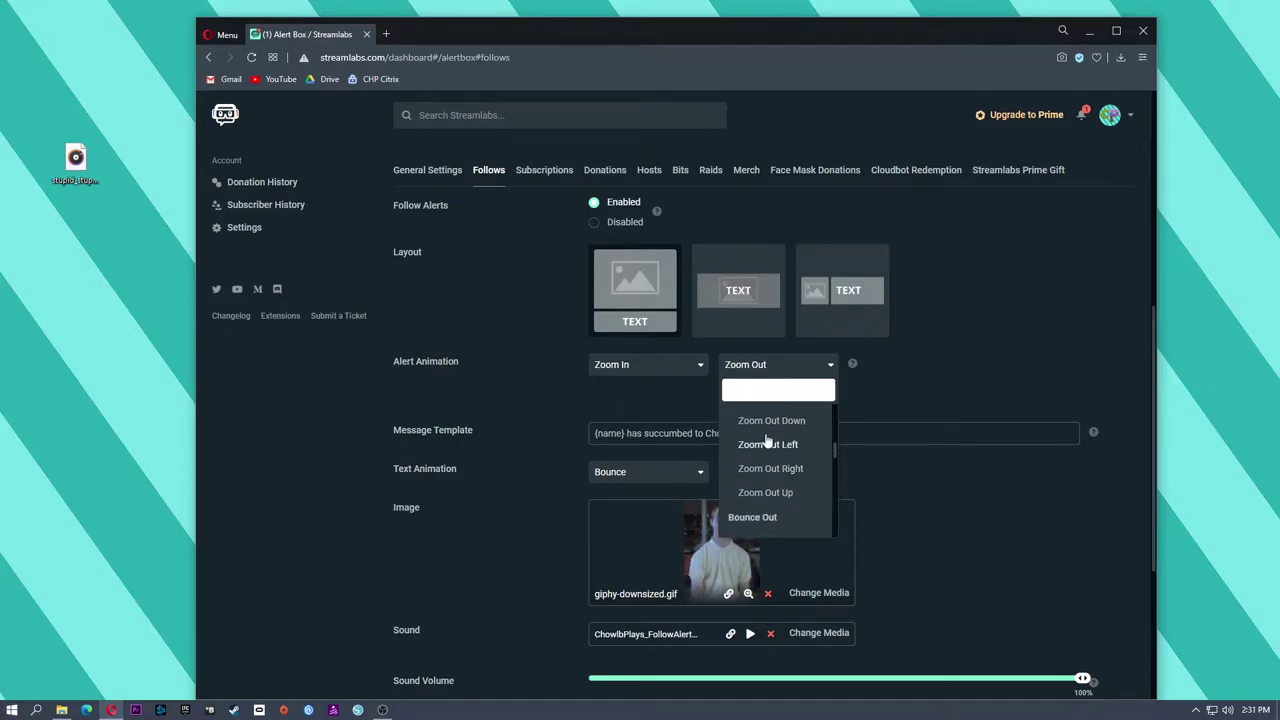
scroll(773, 458, down, 1)
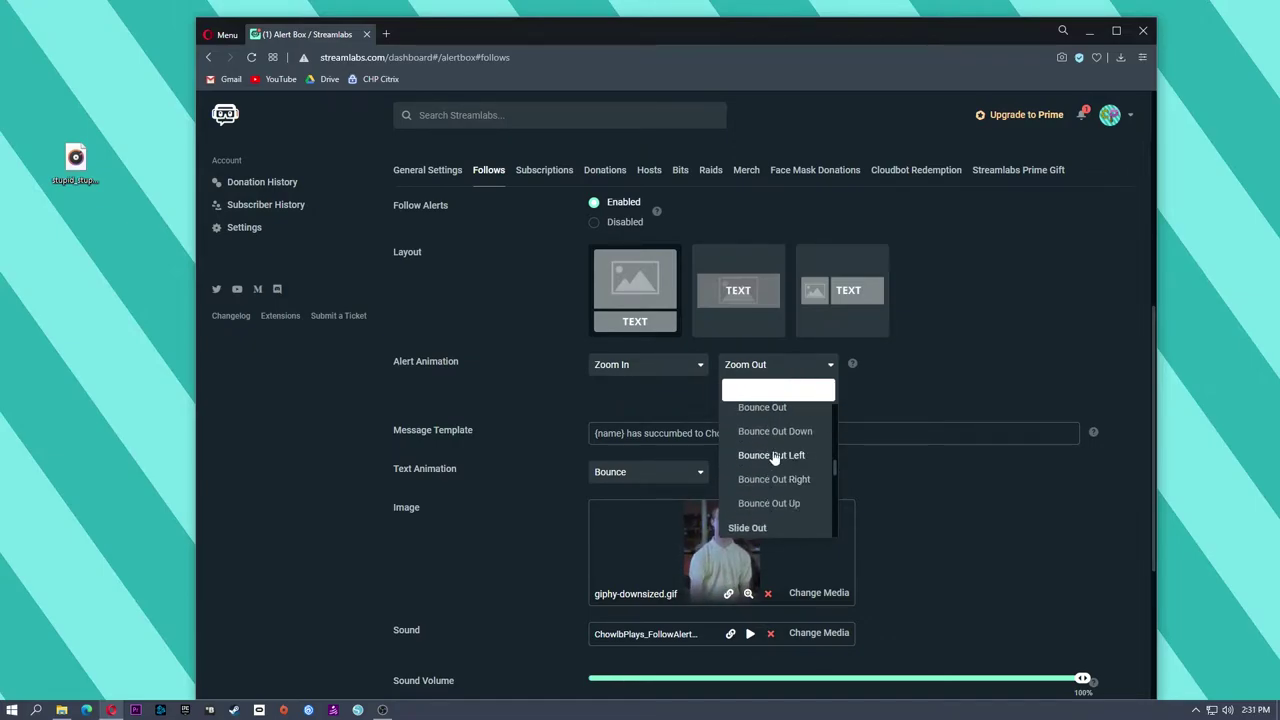
scroll(773, 458, down, 1)
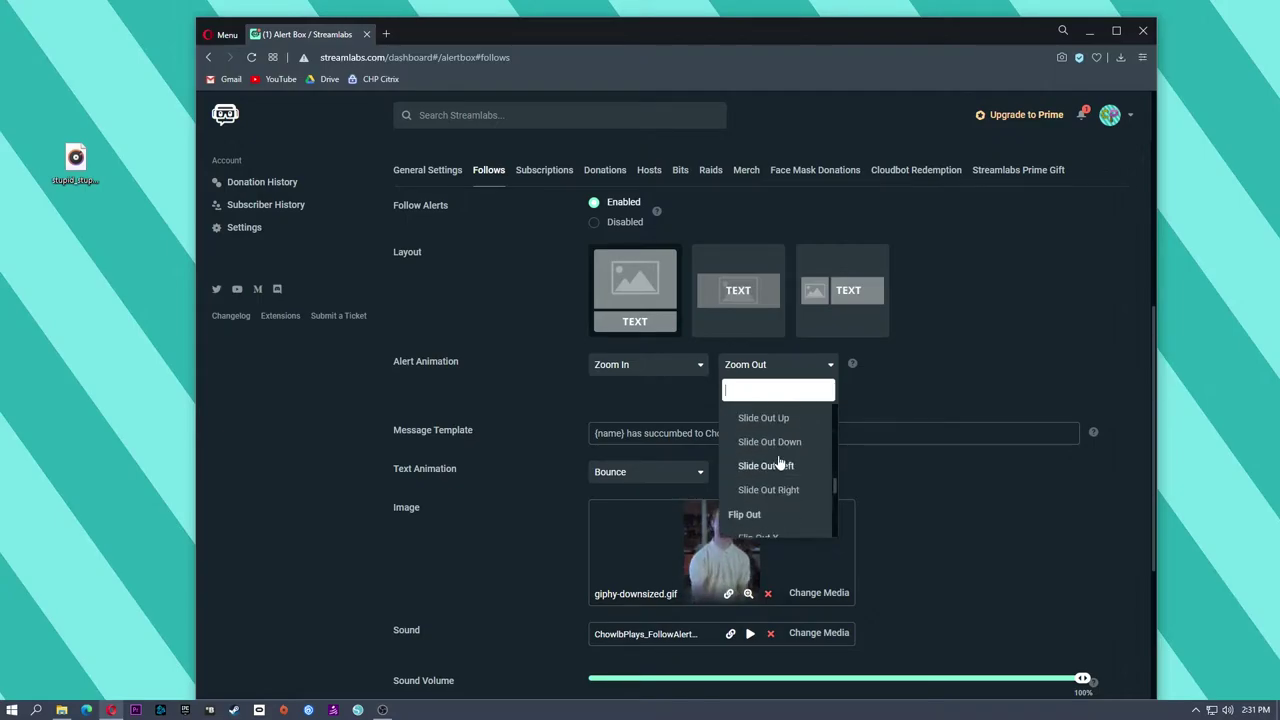
click(537, 409)
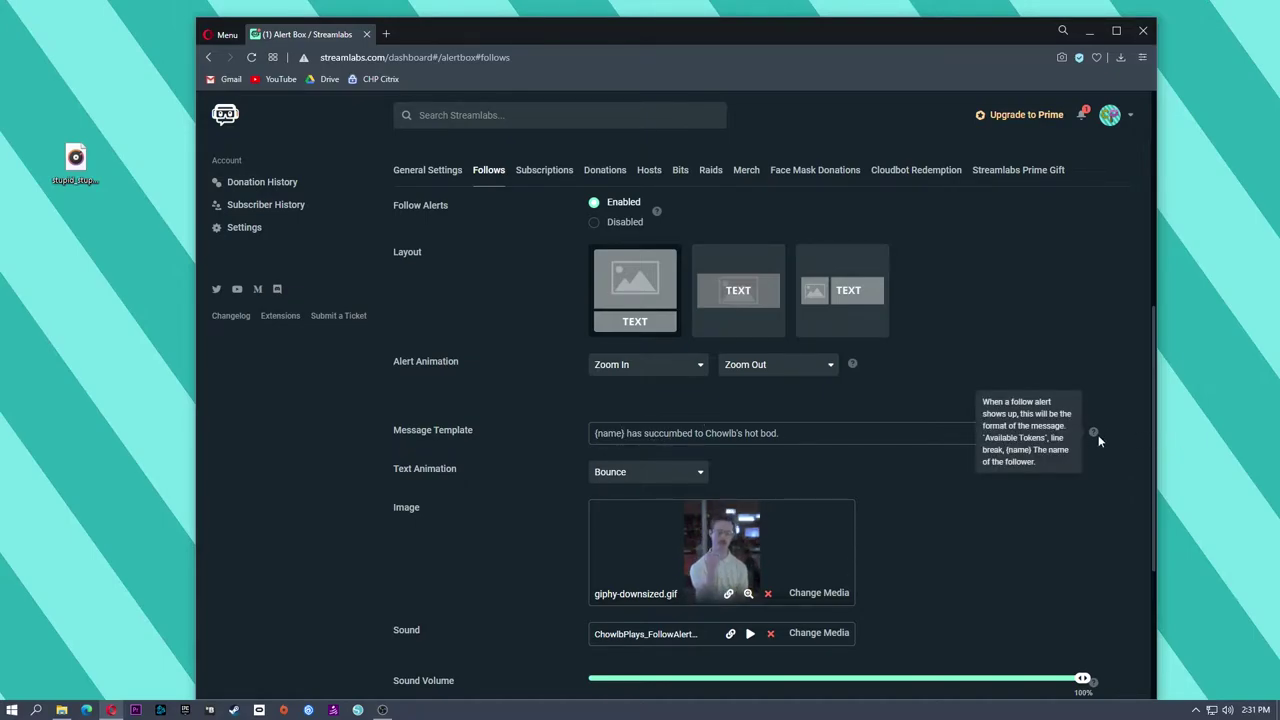
drag(624, 433, 588, 441)
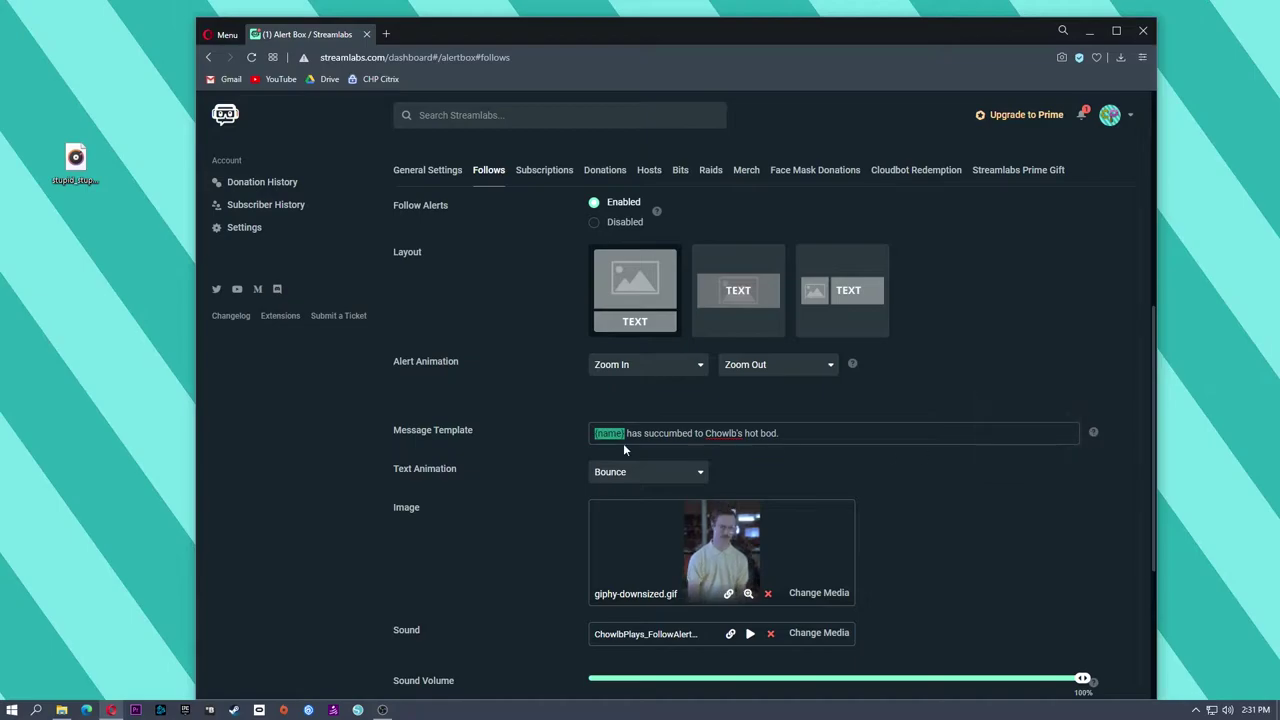
click(626, 436)
drag(626, 436, 587, 436)
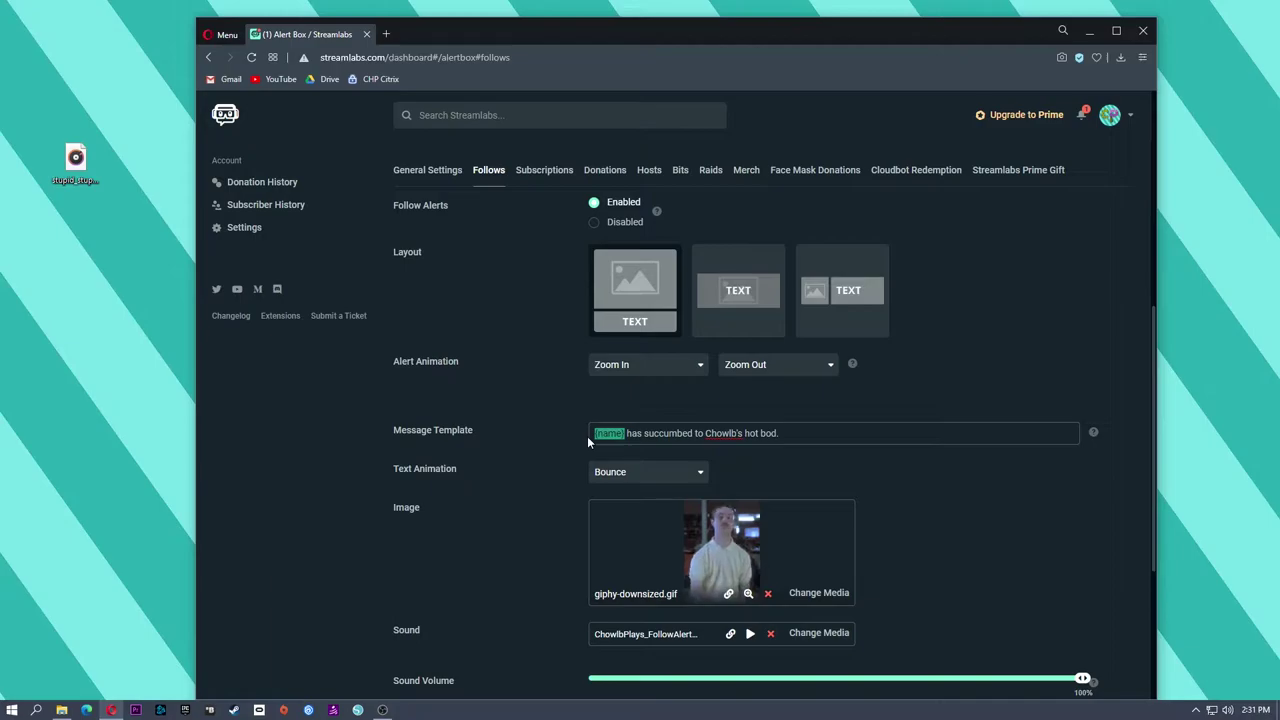
drag(587, 436, 626, 438)
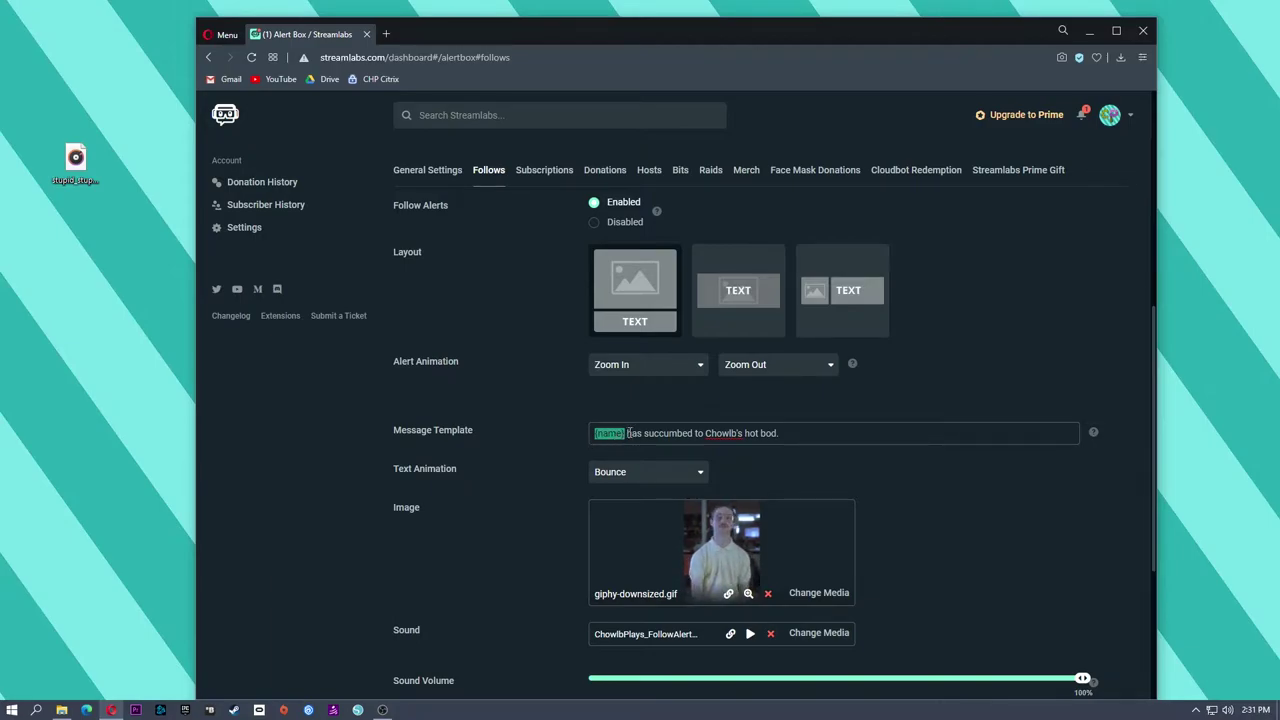
click(627, 434)
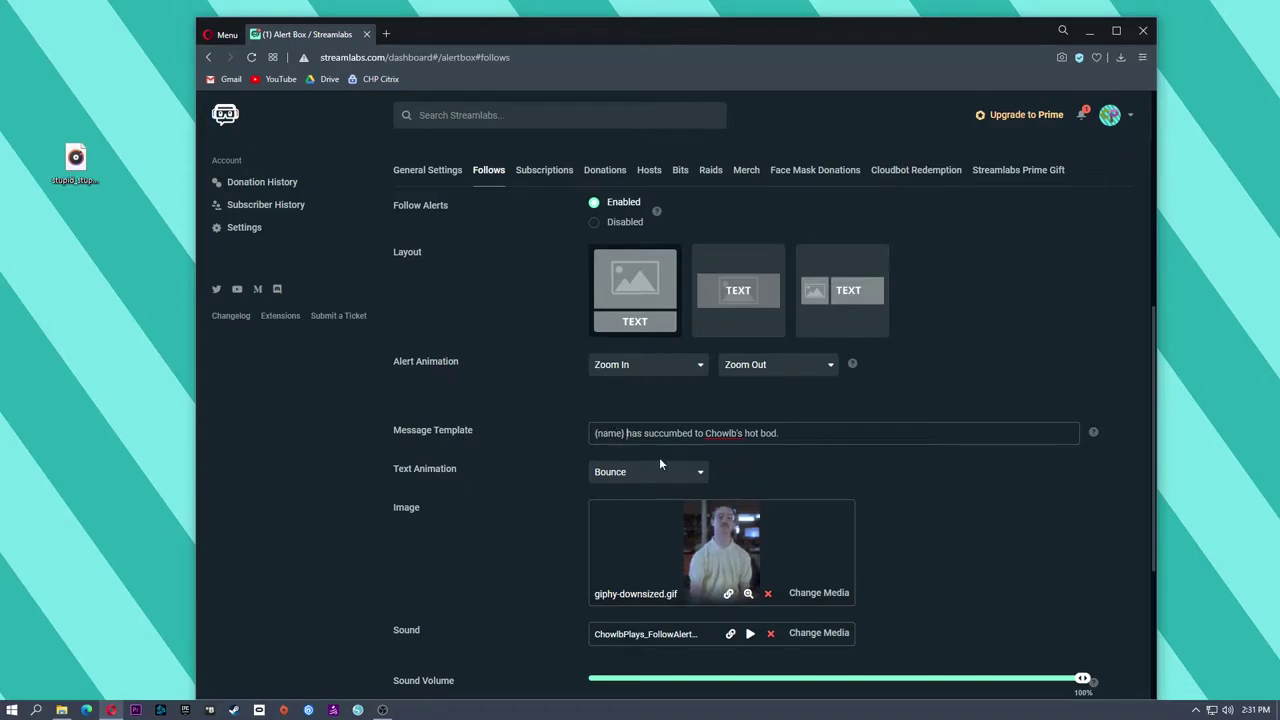
scroll(700, 460, down, 1)
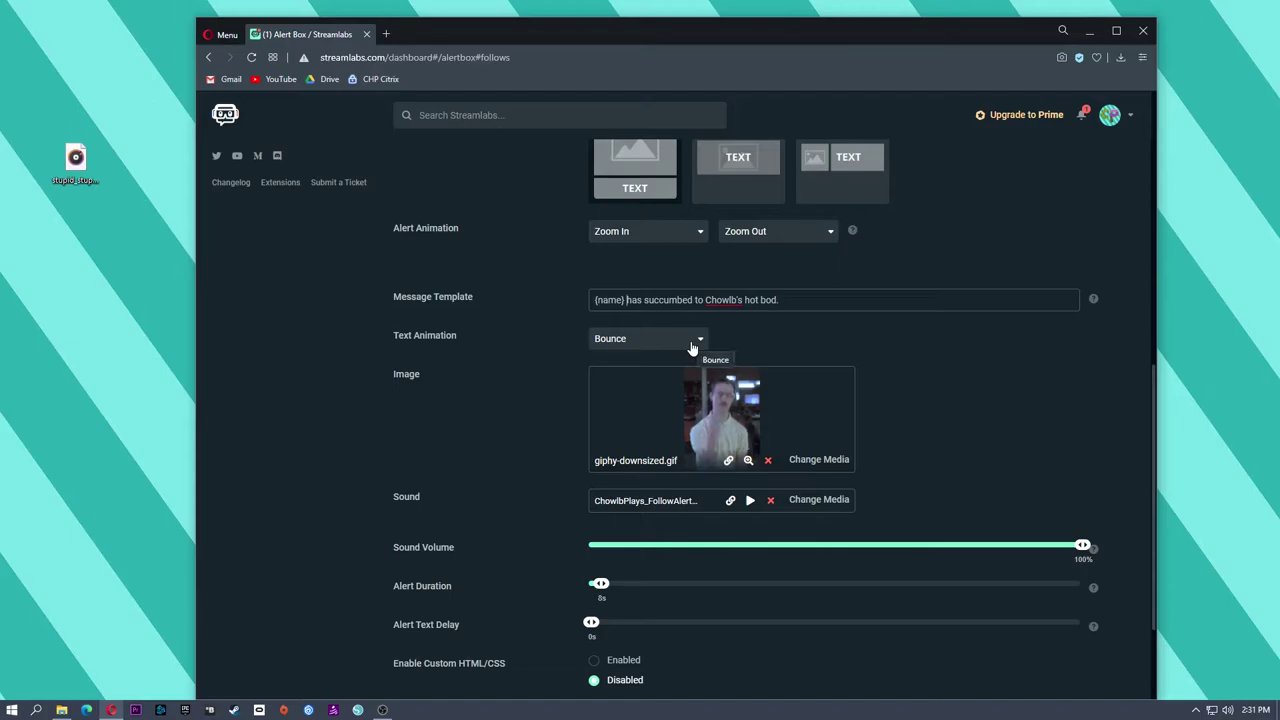
click(691, 347)
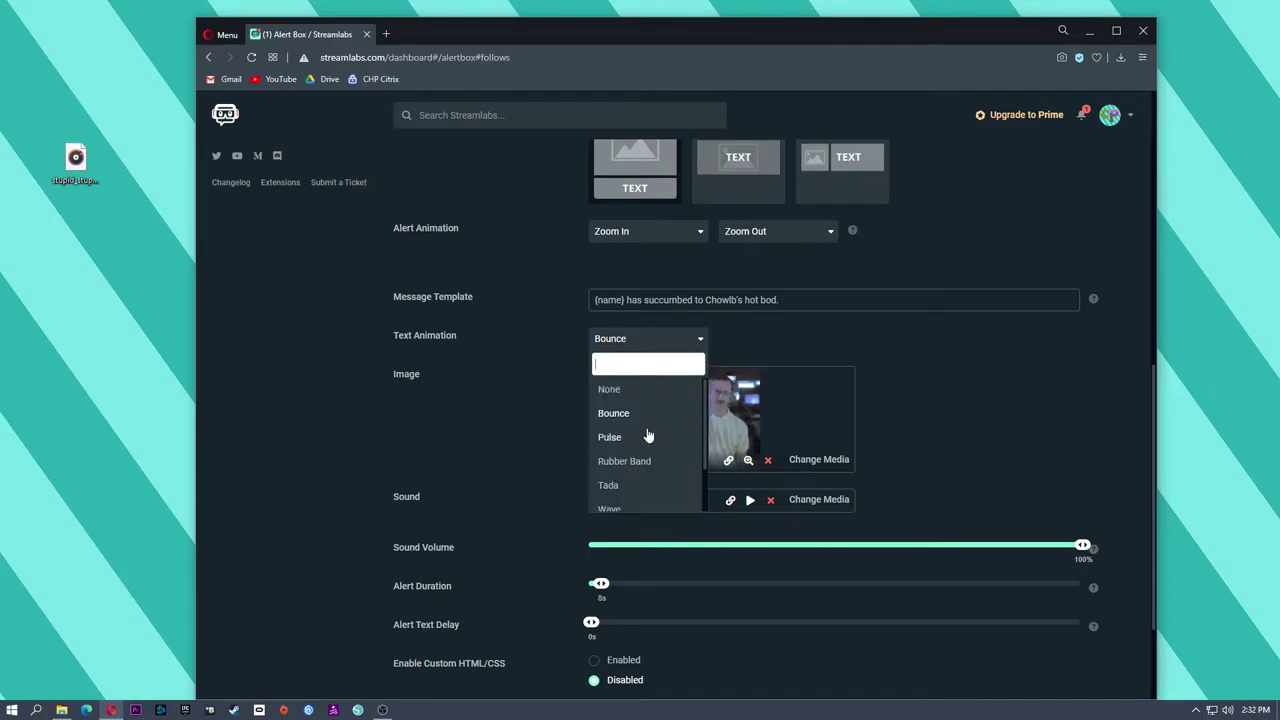
scroll(647, 435, down, 1)
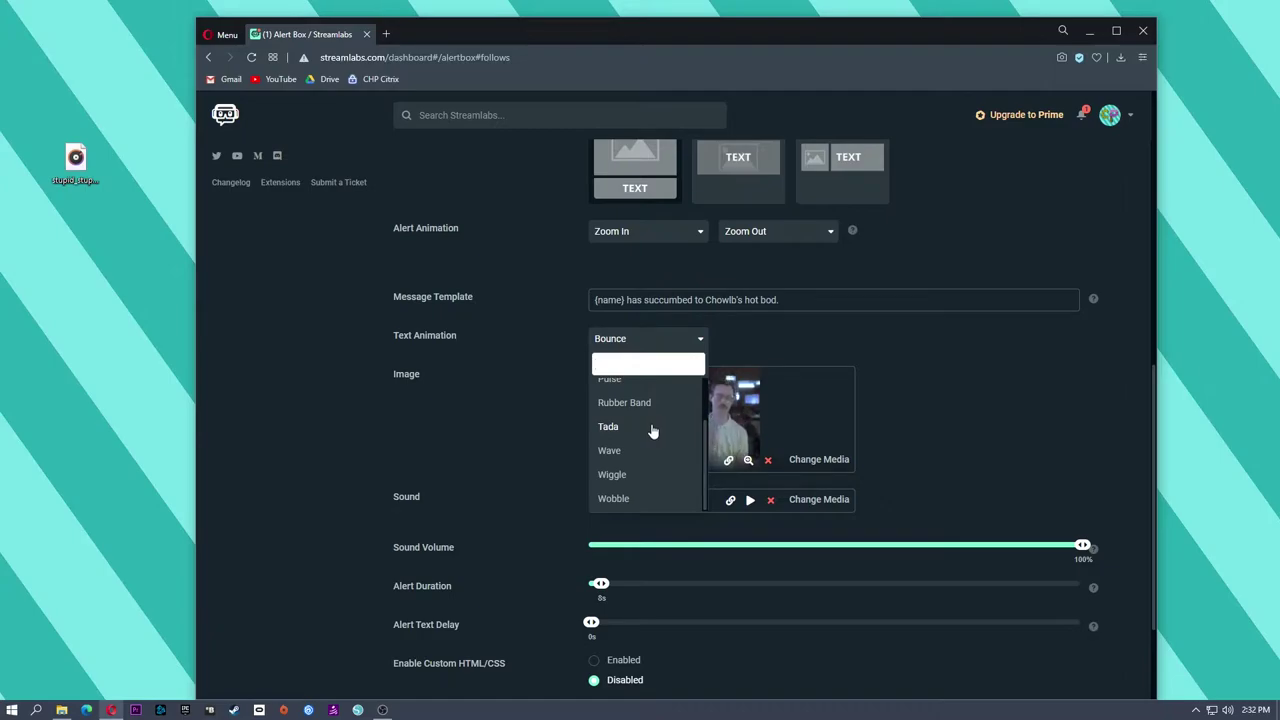
click(931, 432)
scroll(674, 421, down, 1)
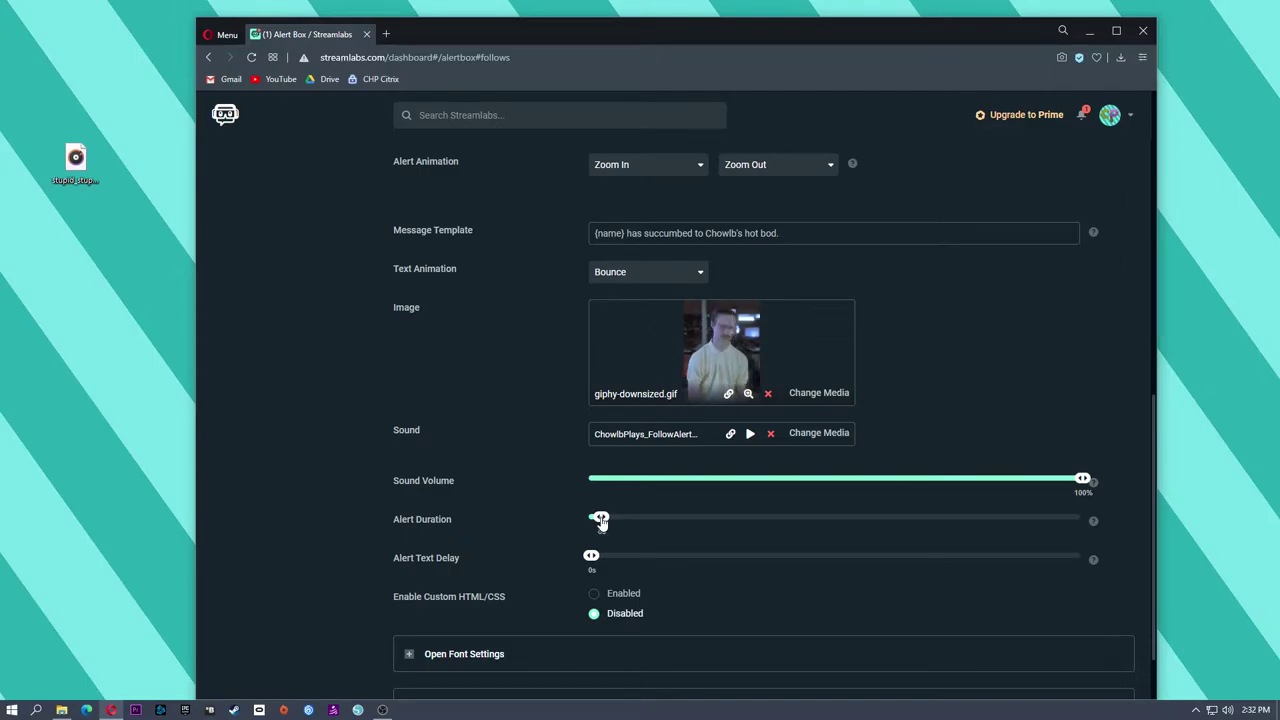
drag(600, 518, 746, 518)
drag(853, 522, 601, 518)
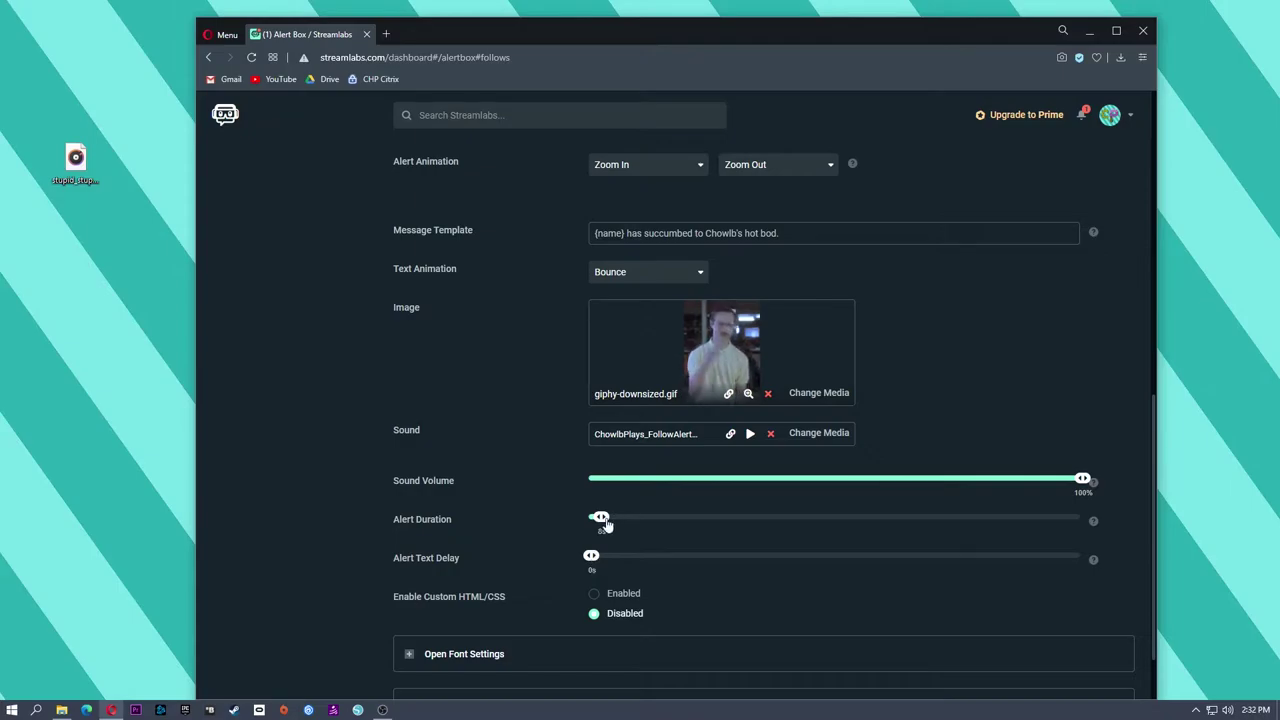
drag(593, 556, 647, 552)
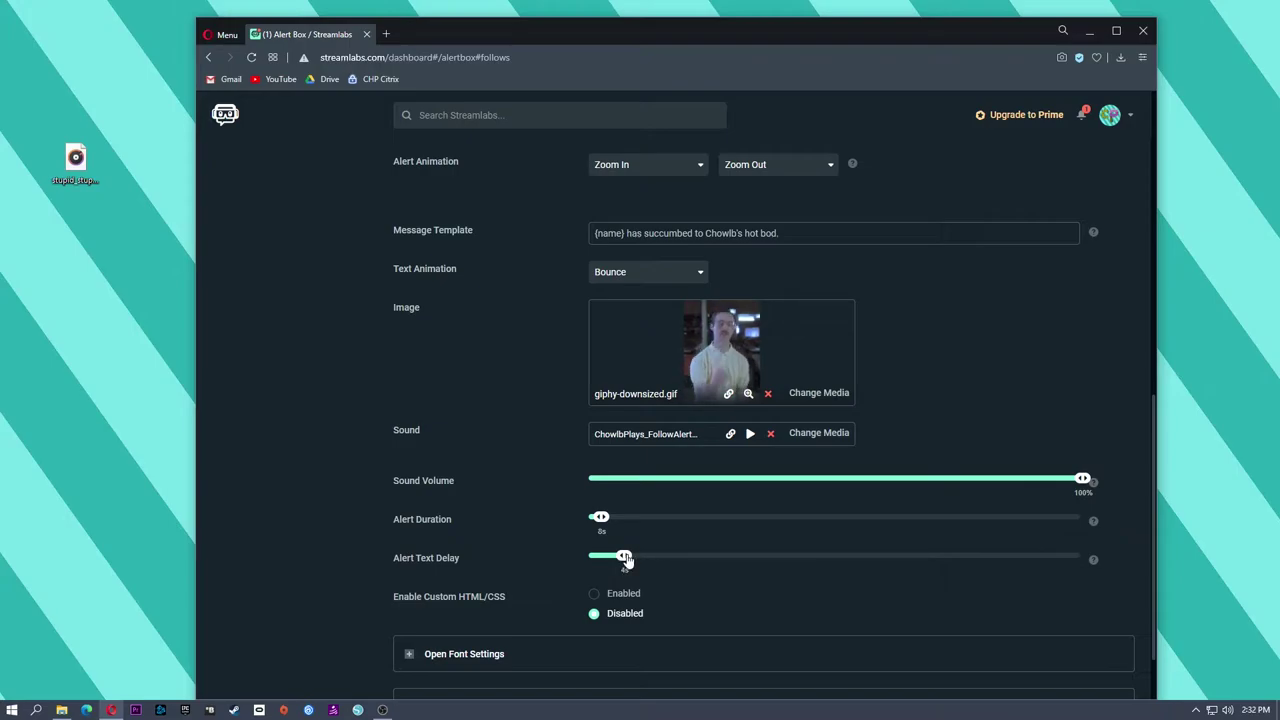
drag(626, 560, 592, 563)
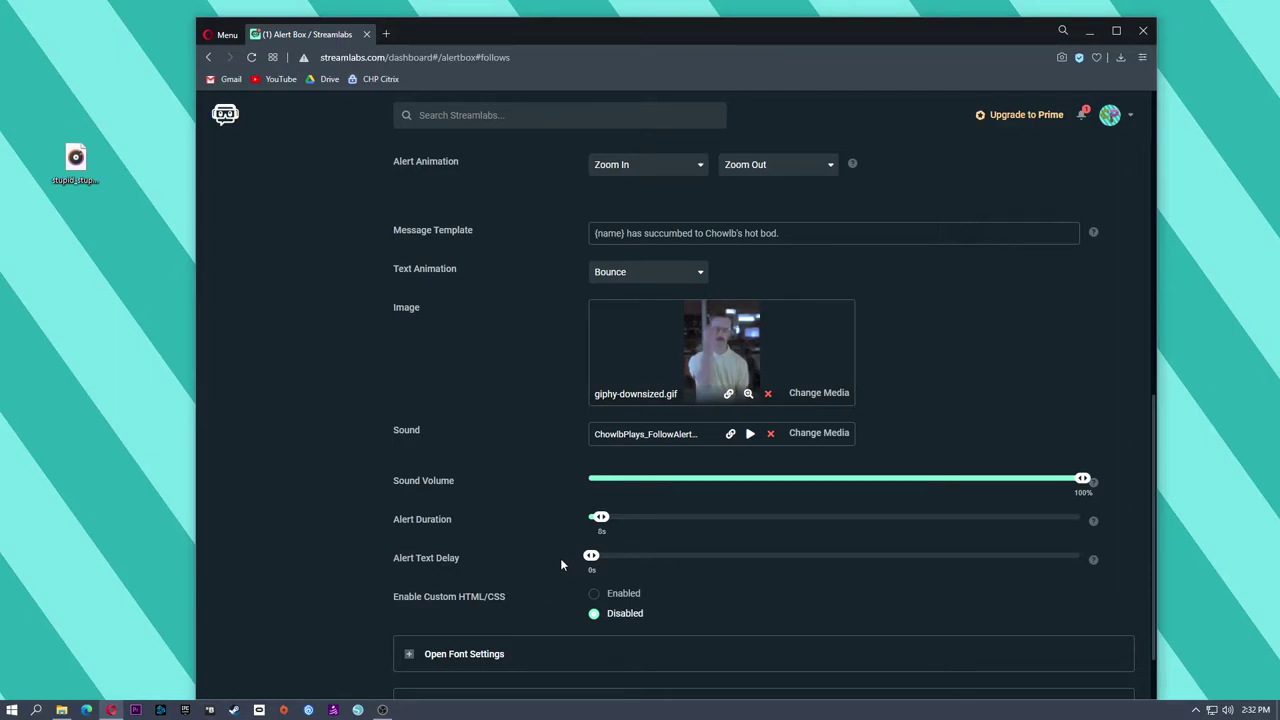
scroll(565, 558, down, 2)
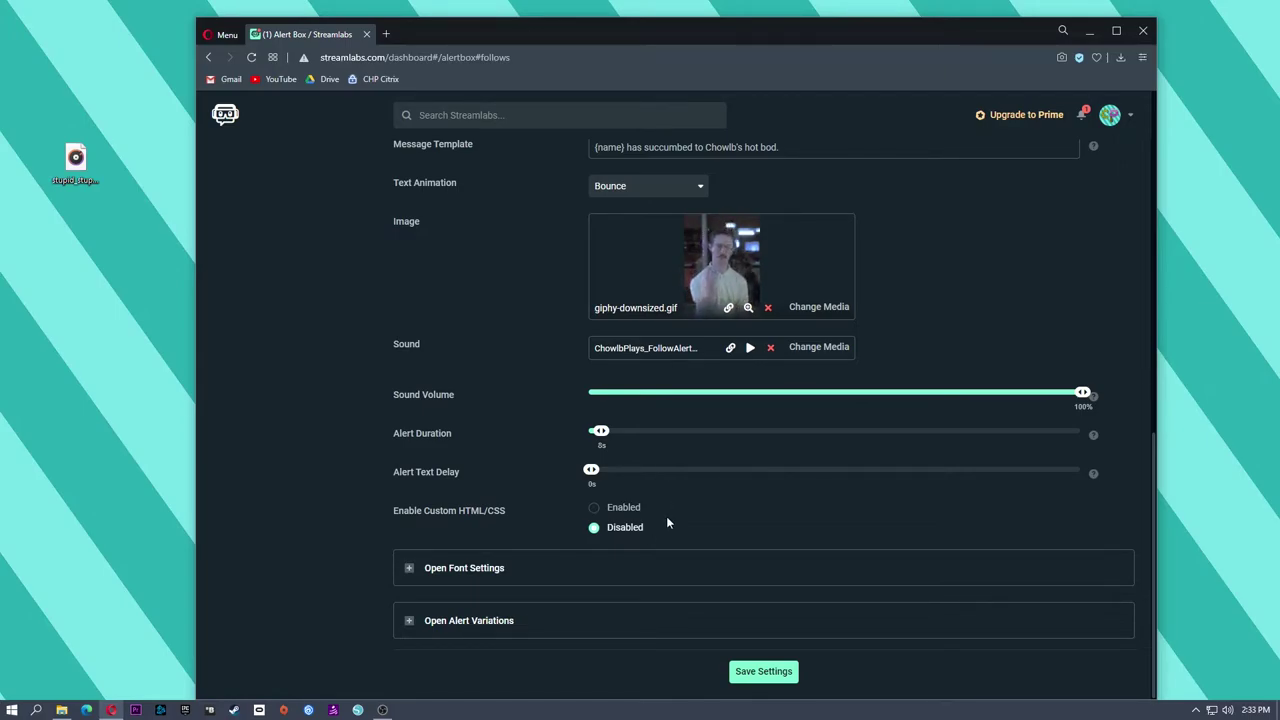
Expand the follow alert's font settings and check the font list, keeping Open Sans
click(412, 567)
scroll(470, 540, down, 2)
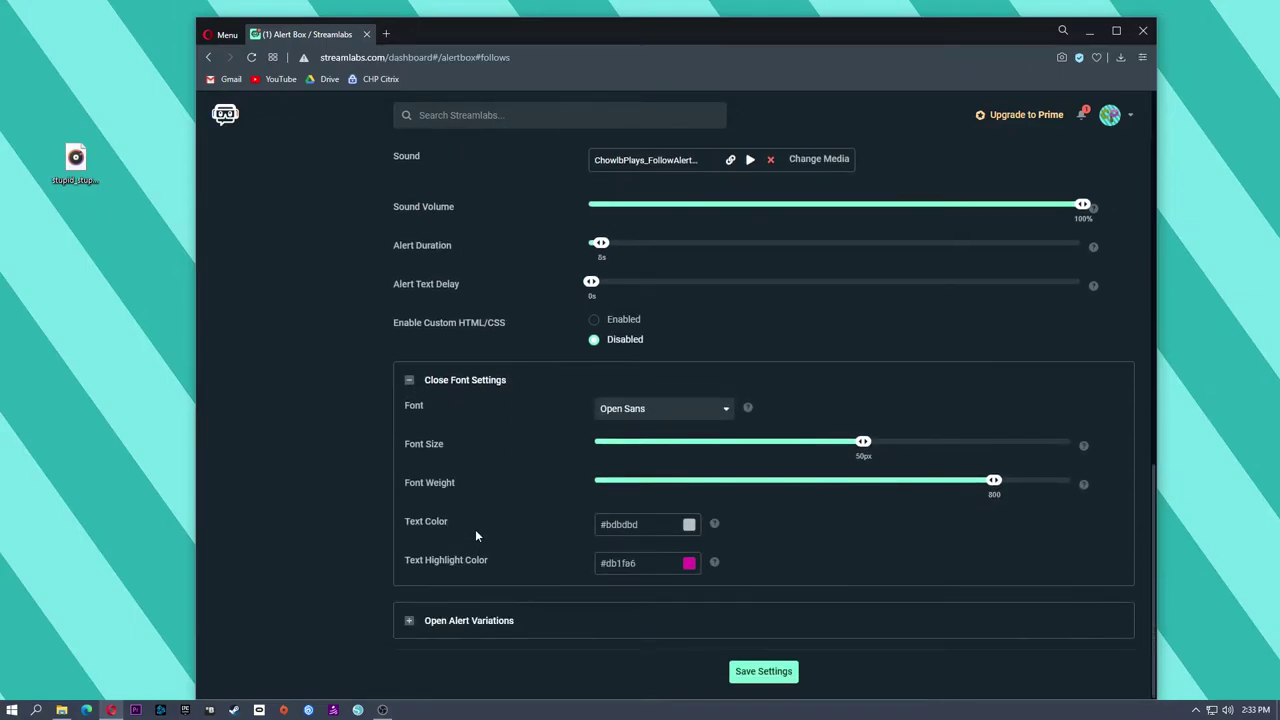
click(722, 412)
scroll(686, 512, down, 3)
click(812, 357)
scroll(756, 513, up, 5)
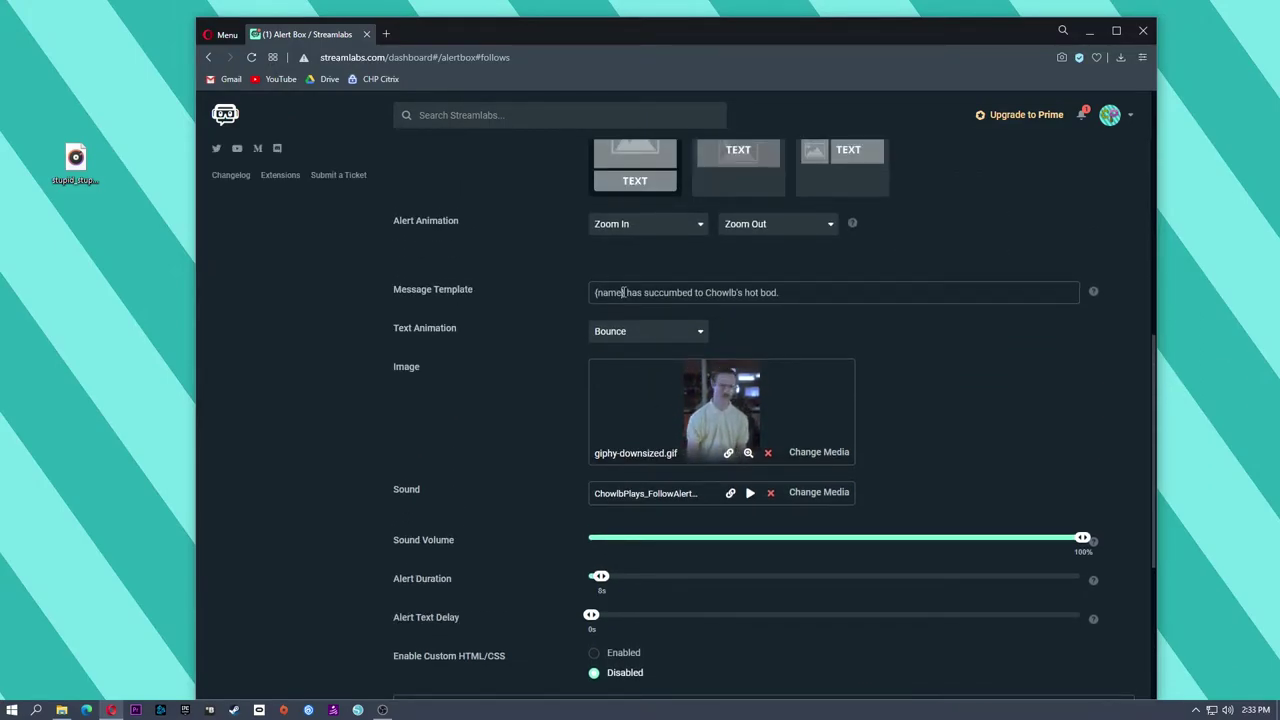
Select the {name} placeholder in the Message Template and review the text colours
drag(624, 292, 592, 294)
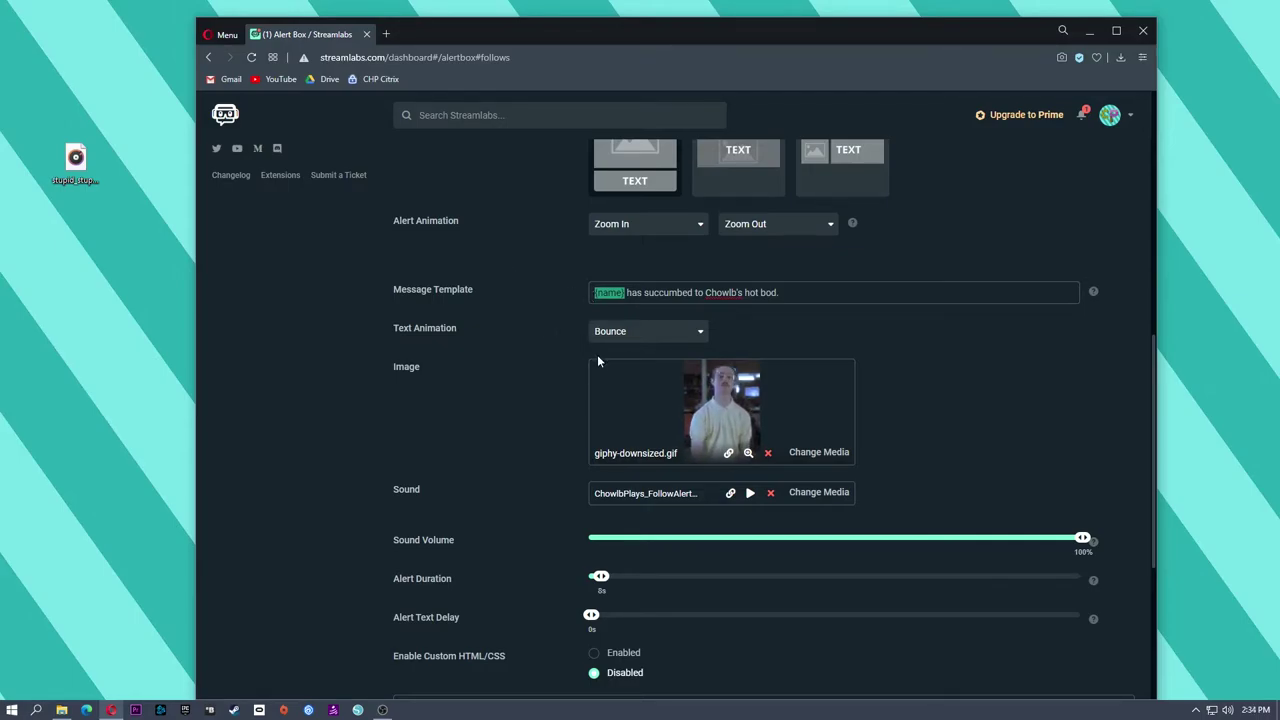
scroll(597, 354, down, 3)
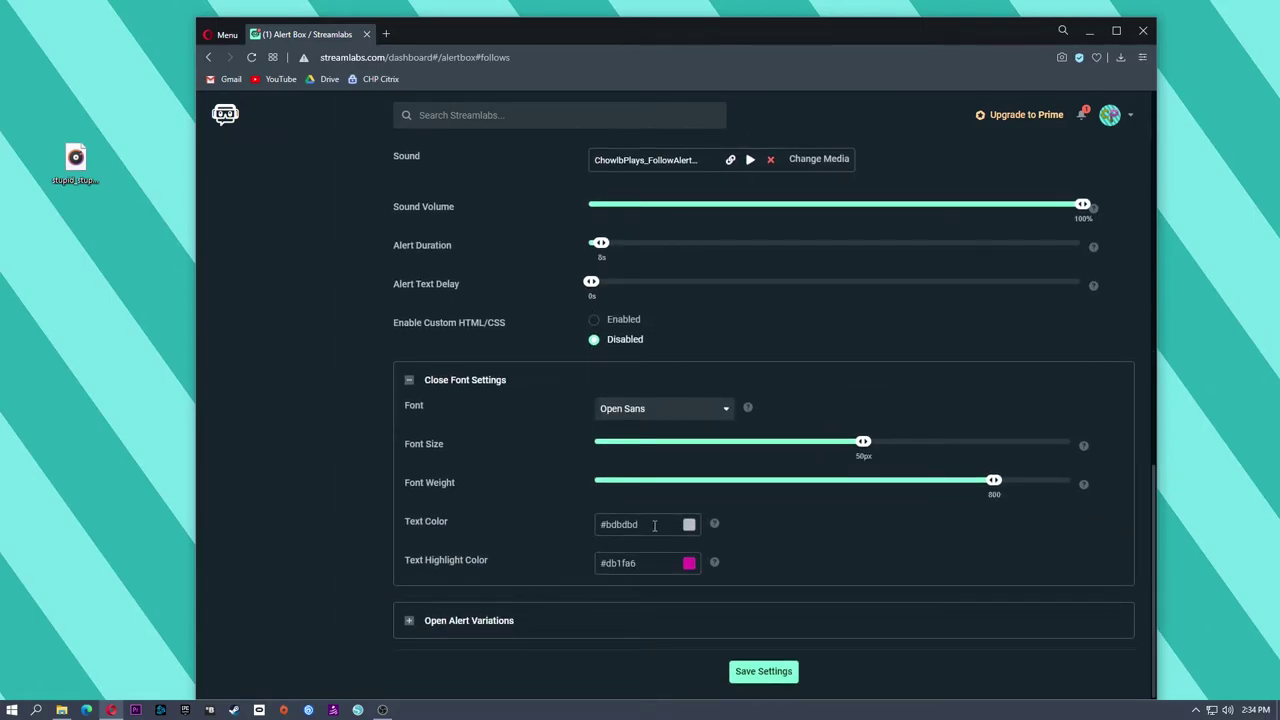
scroll(689, 527, up, 3)
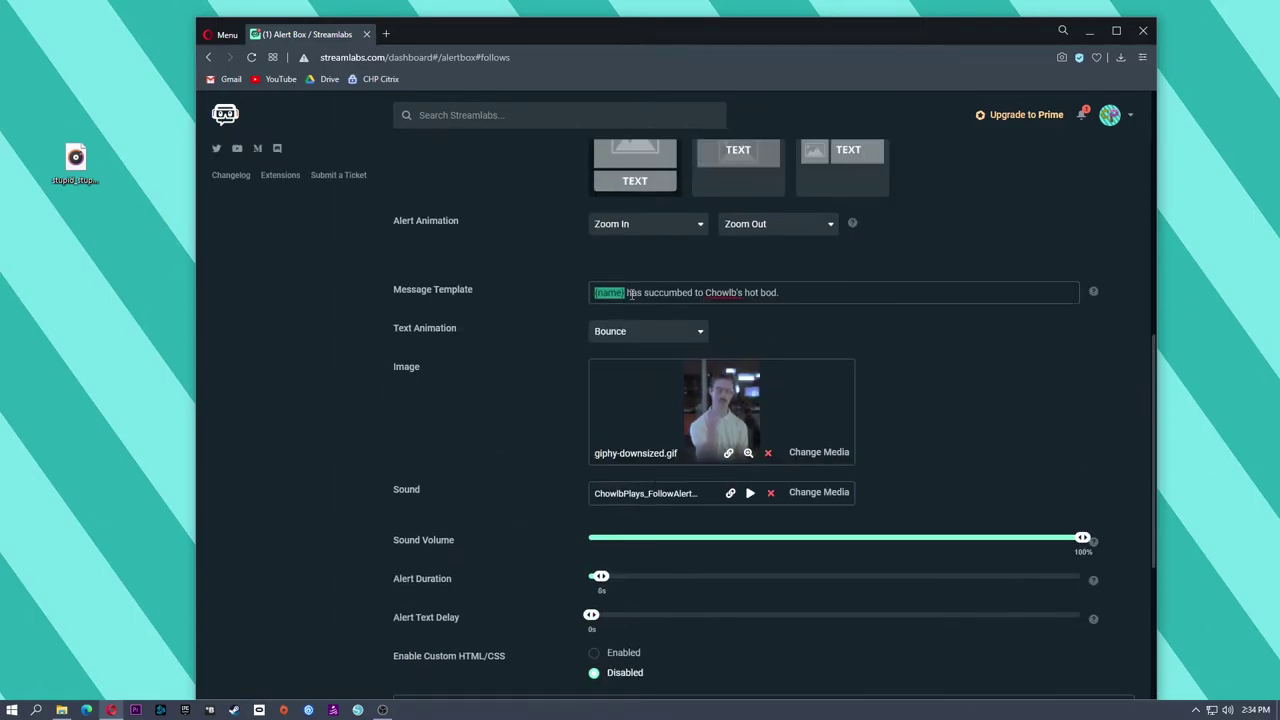
drag(612, 293, 830, 394)
scroll(830, 394, down, 3)
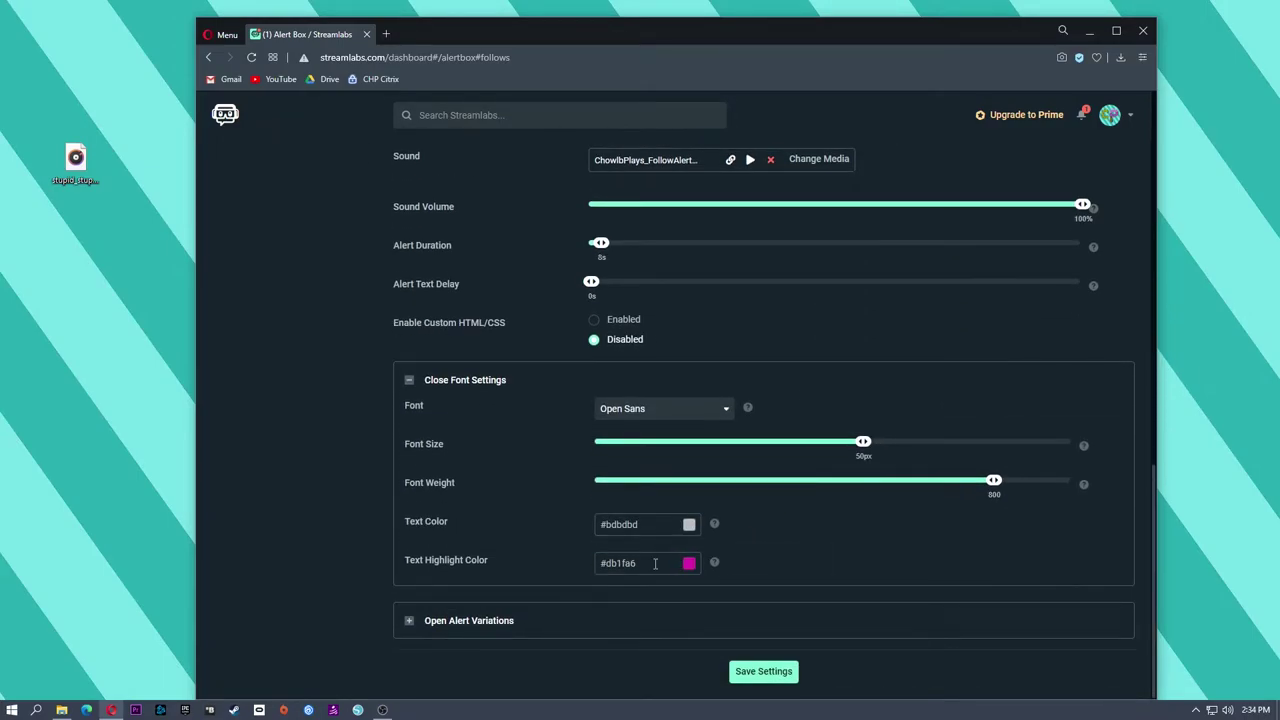
scroll(671, 535, up, 4)
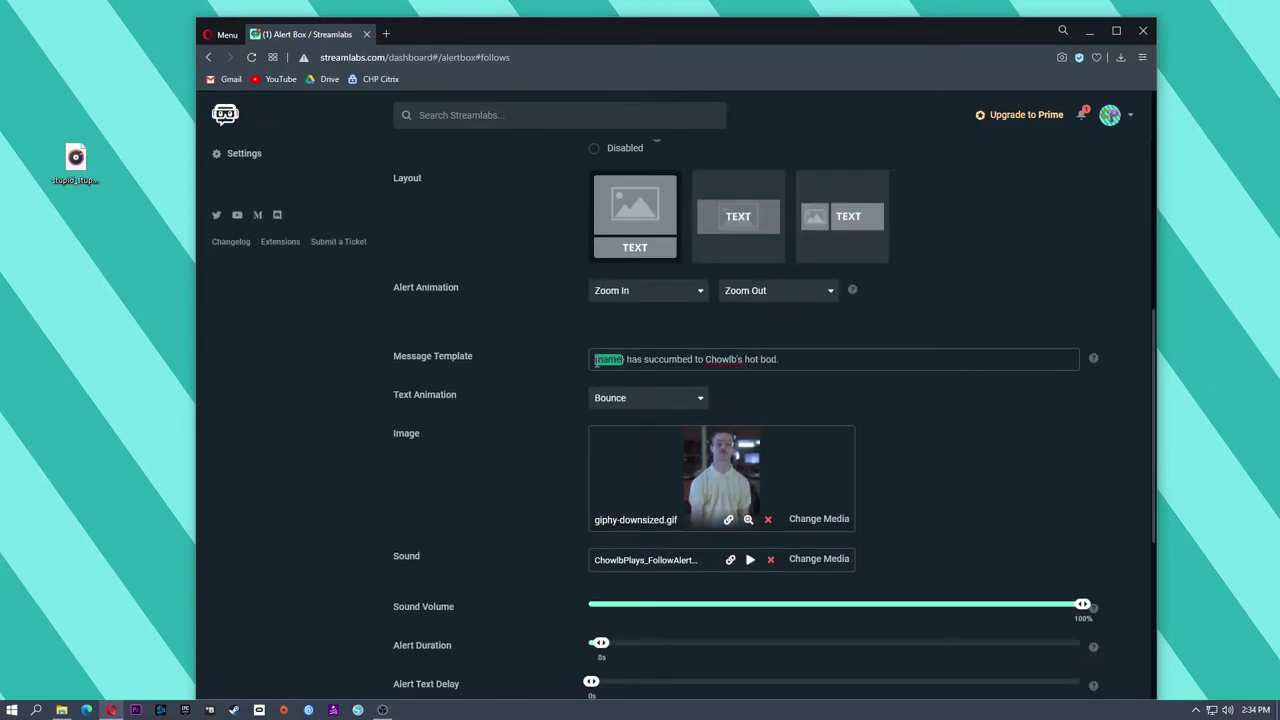
scroll(411, 622, down, 4)
scroll(411, 622, up, 3)
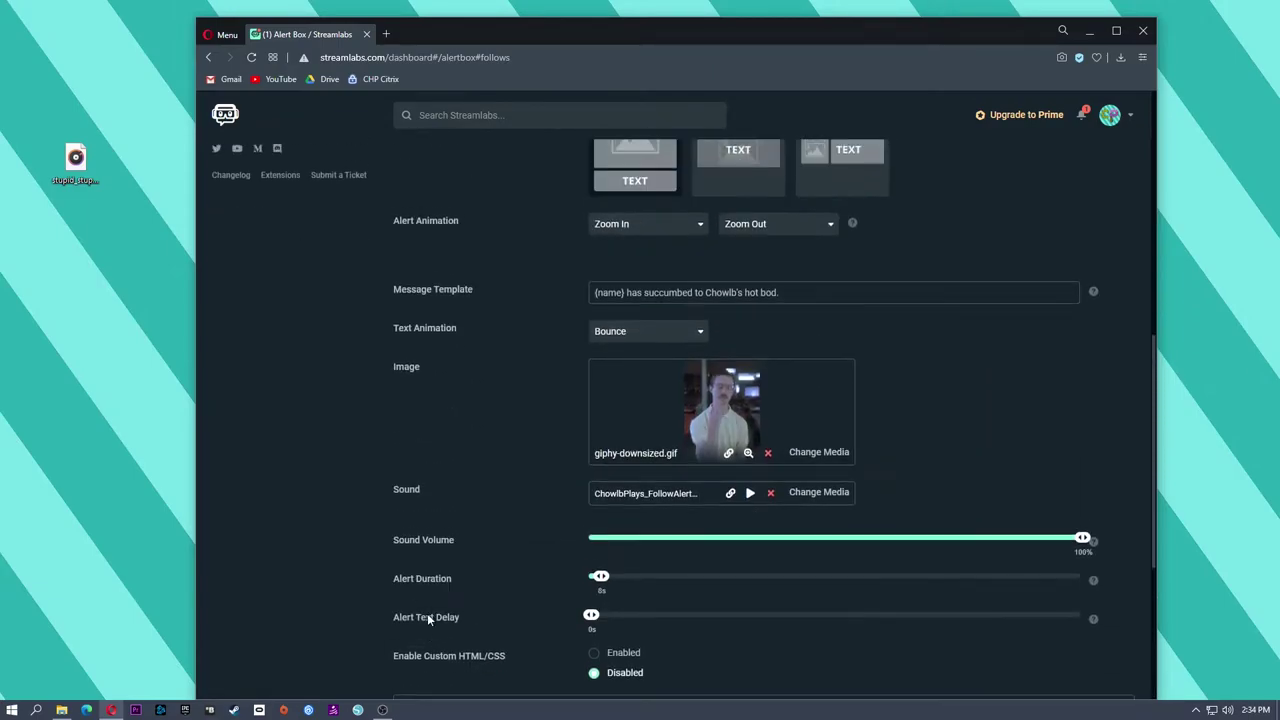
Expand the follow alert's Alert Variations list
scroll(560, 457, up, 1)
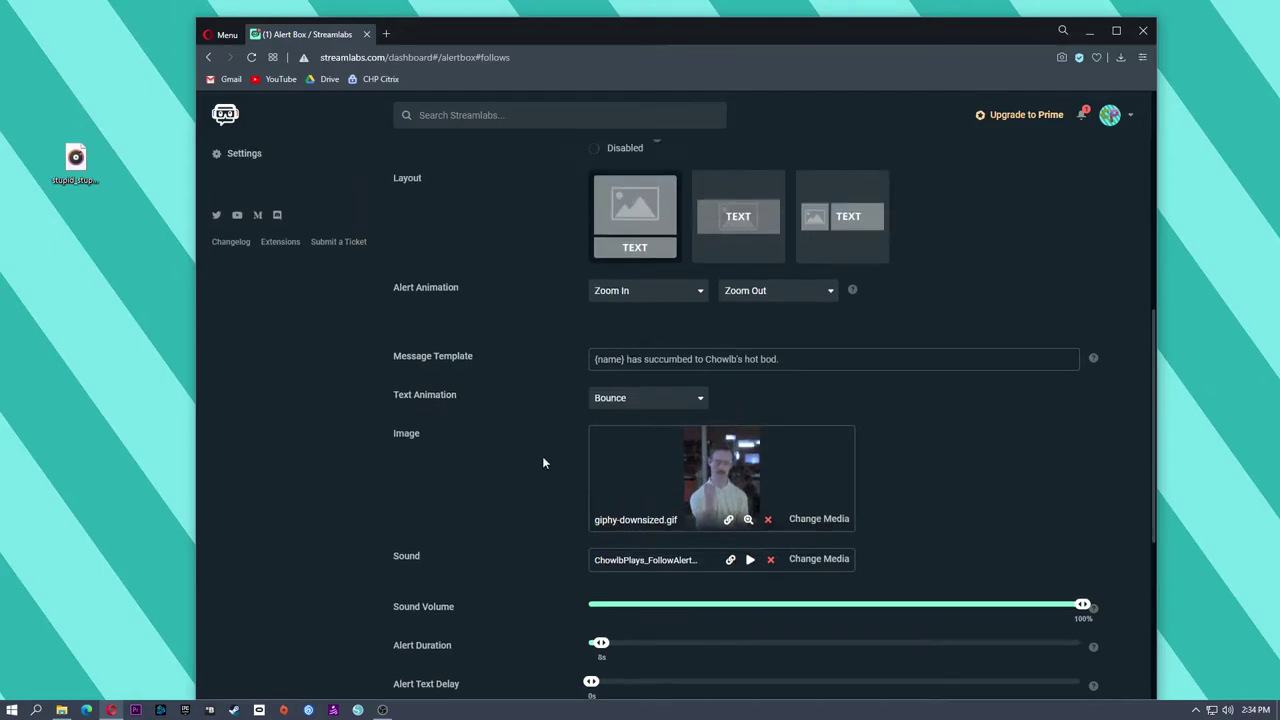
scroll(556, 460, down, 4)
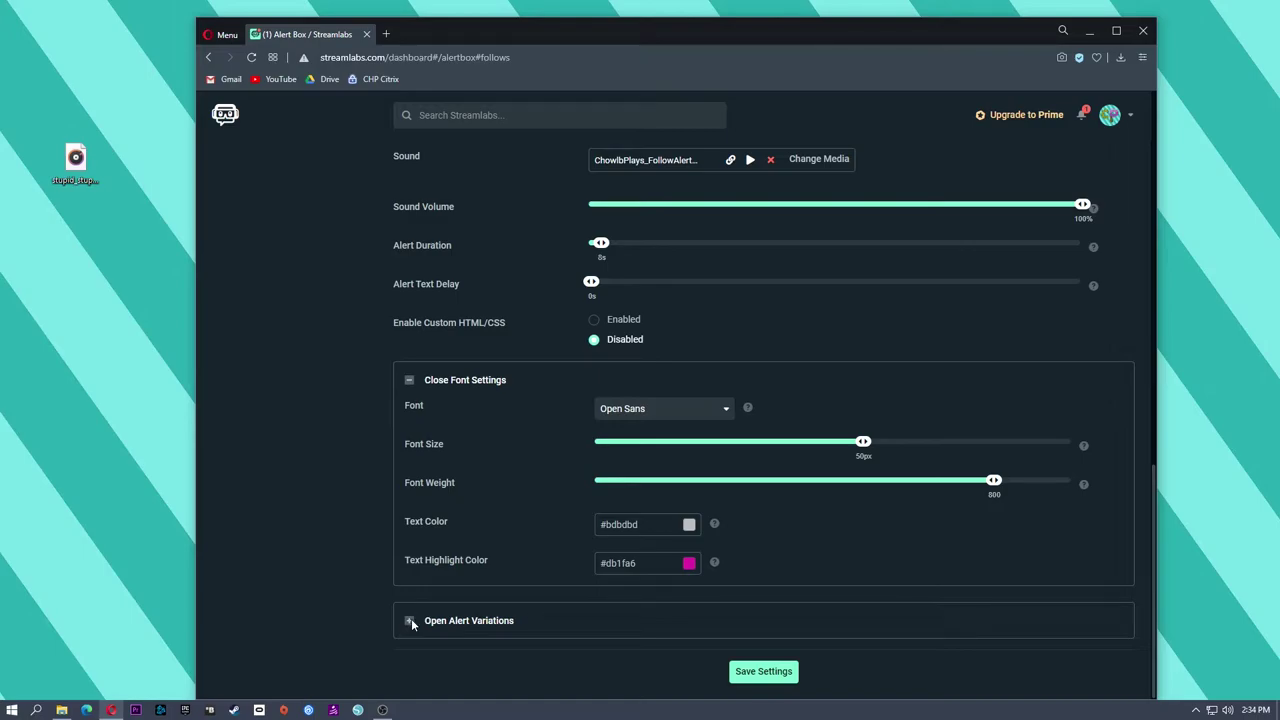
click(411, 622)
scroll(500, 610, down, 4)
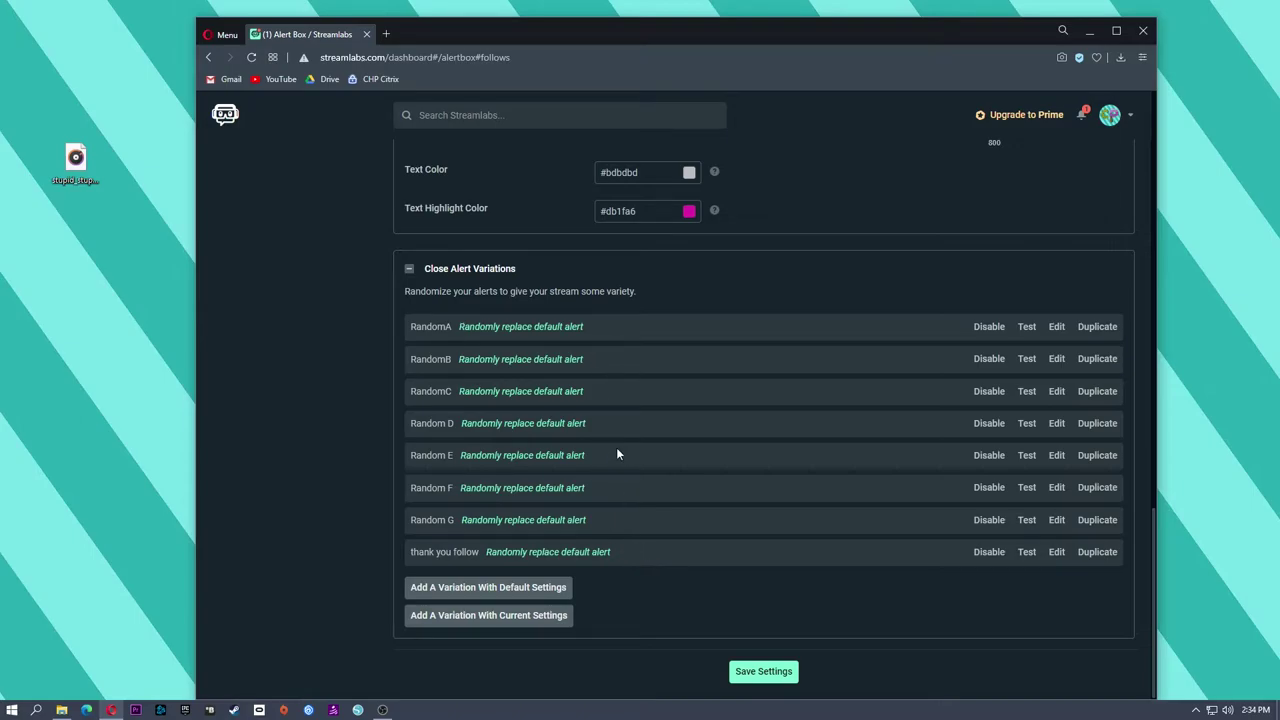
Highlight RandomA's condition text and scroll through the variations to 'thank you follow'
drag(454, 330, 604, 338)
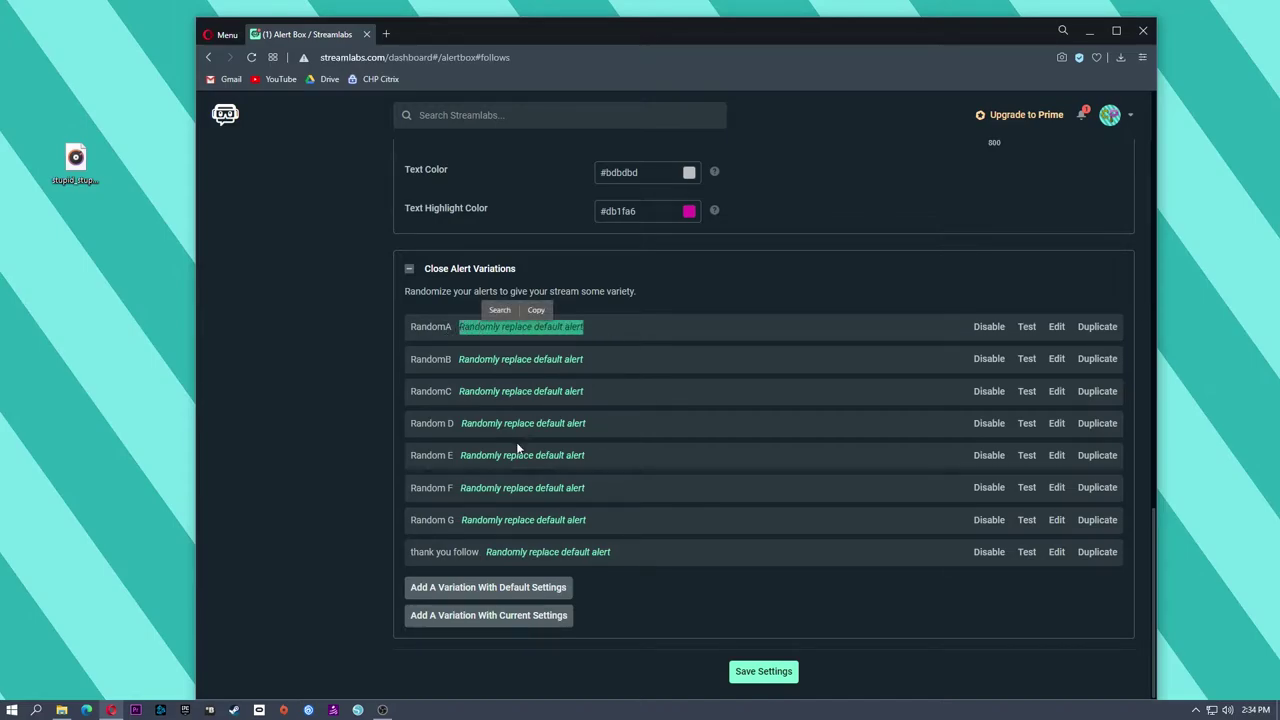
scroll(518, 448, up, 2)
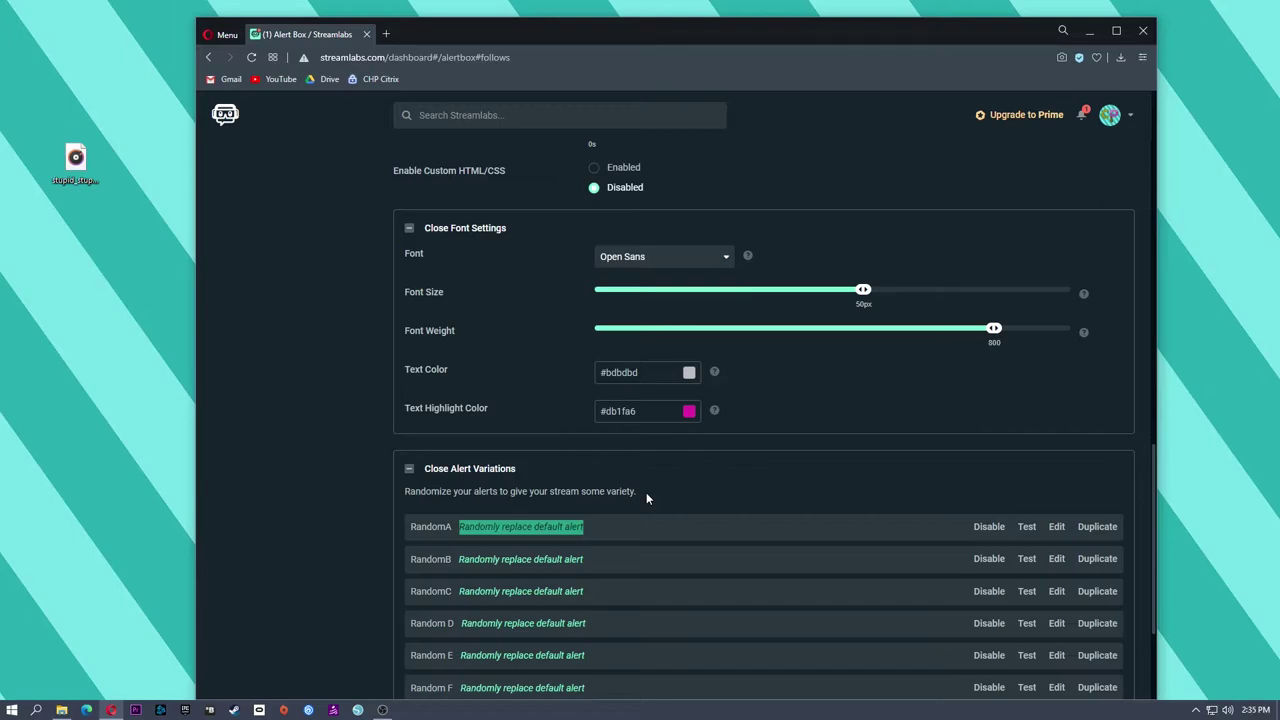
scroll(660, 494, up, 5)
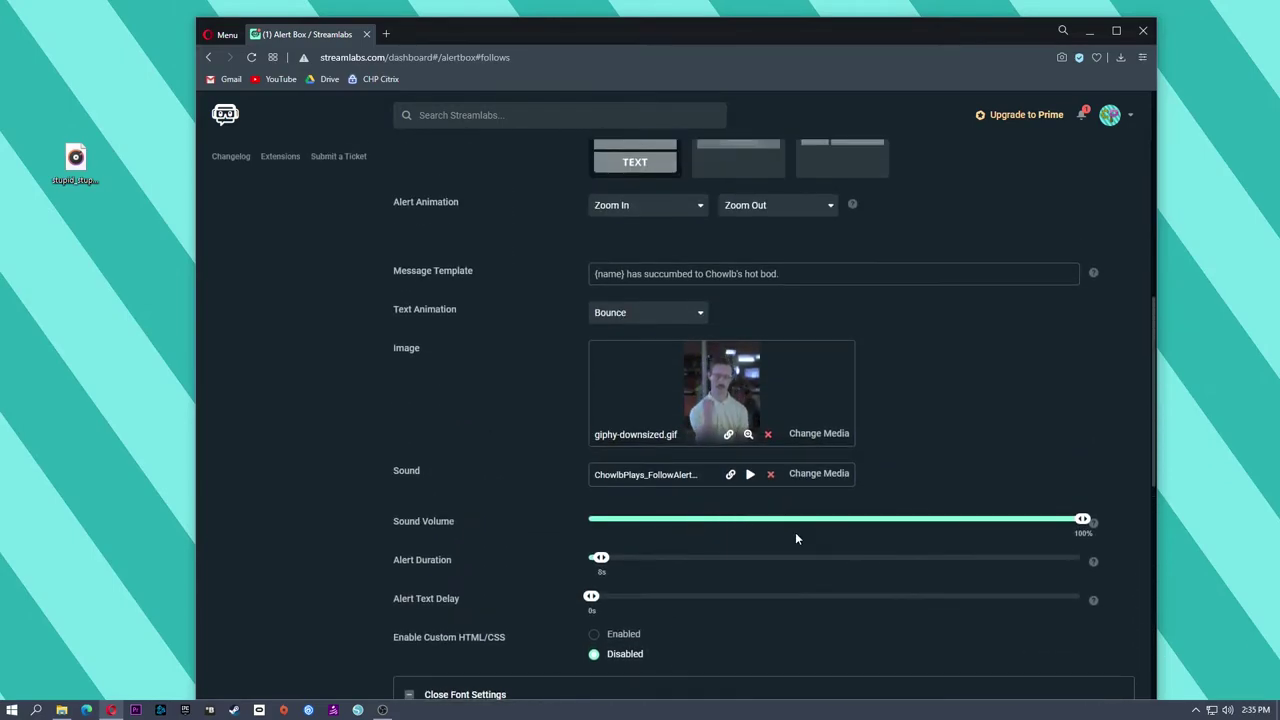
scroll(712, 411, up, 2)
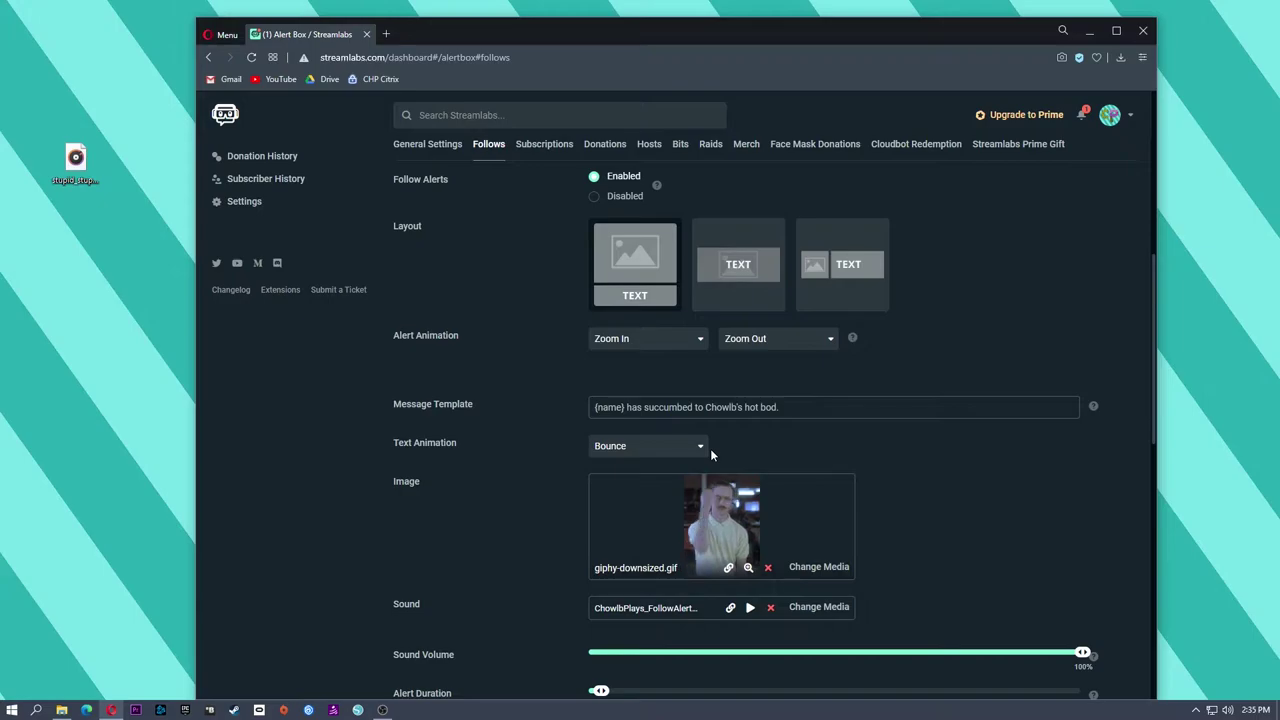
scroll(506, 487, down, 3)
scroll(514, 472, up, 2)
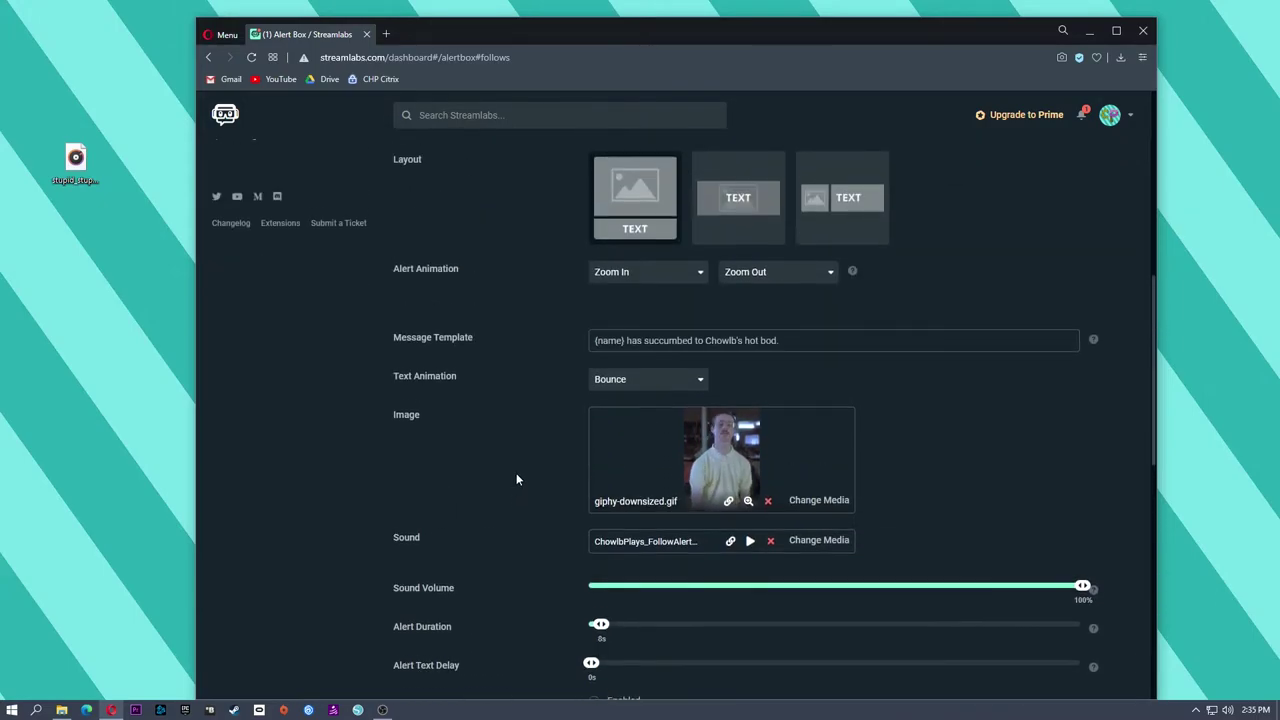
scroll(516, 478, up, 1)
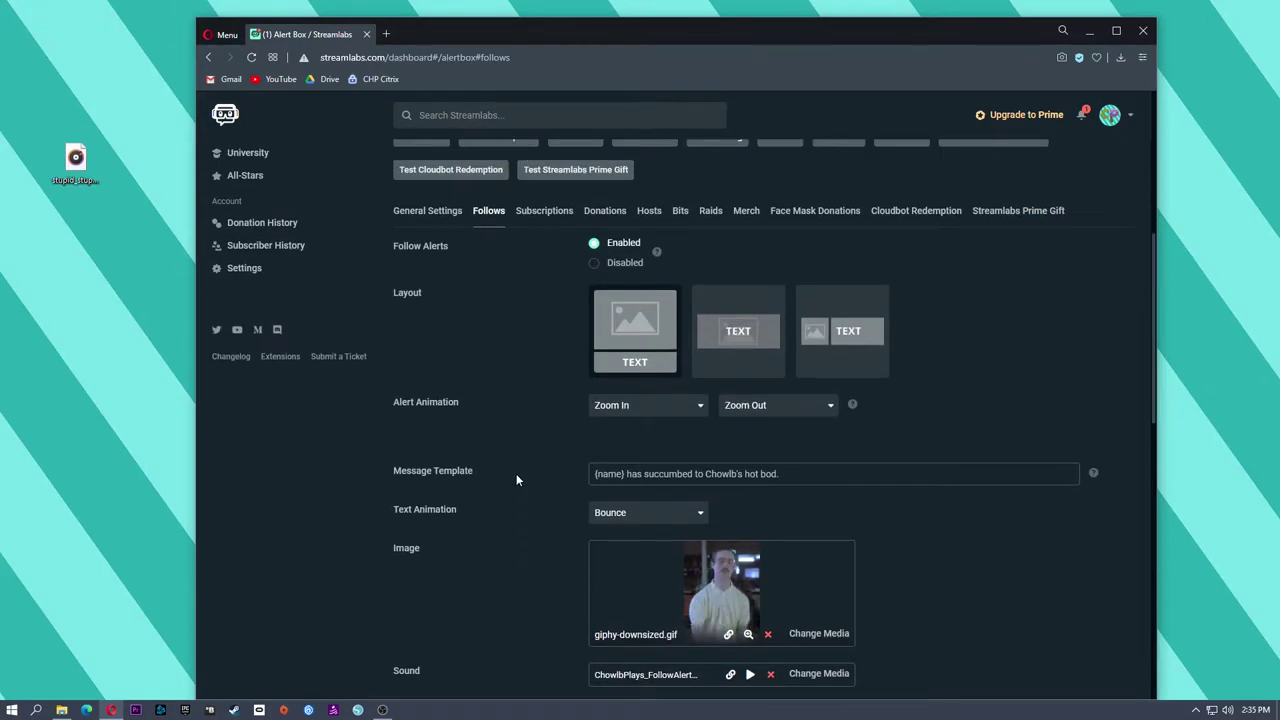
scroll(520, 470, down, 10)
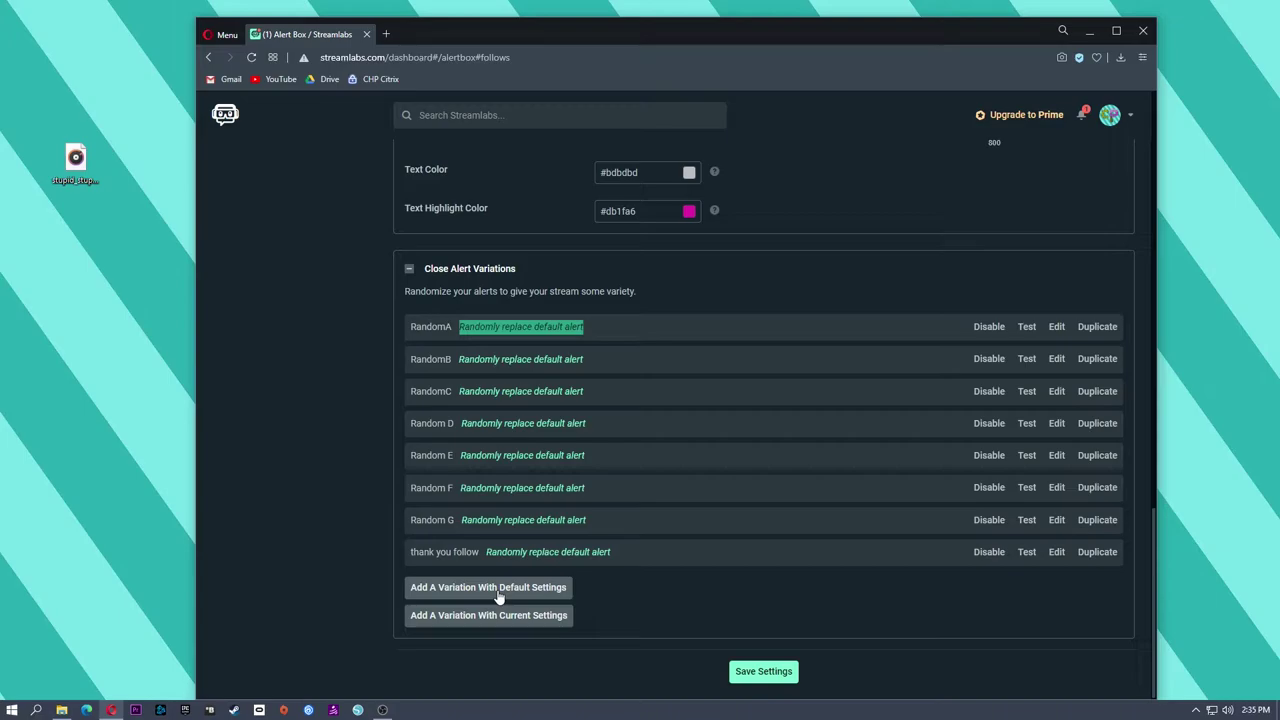
scroll(502, 594, up, 12)
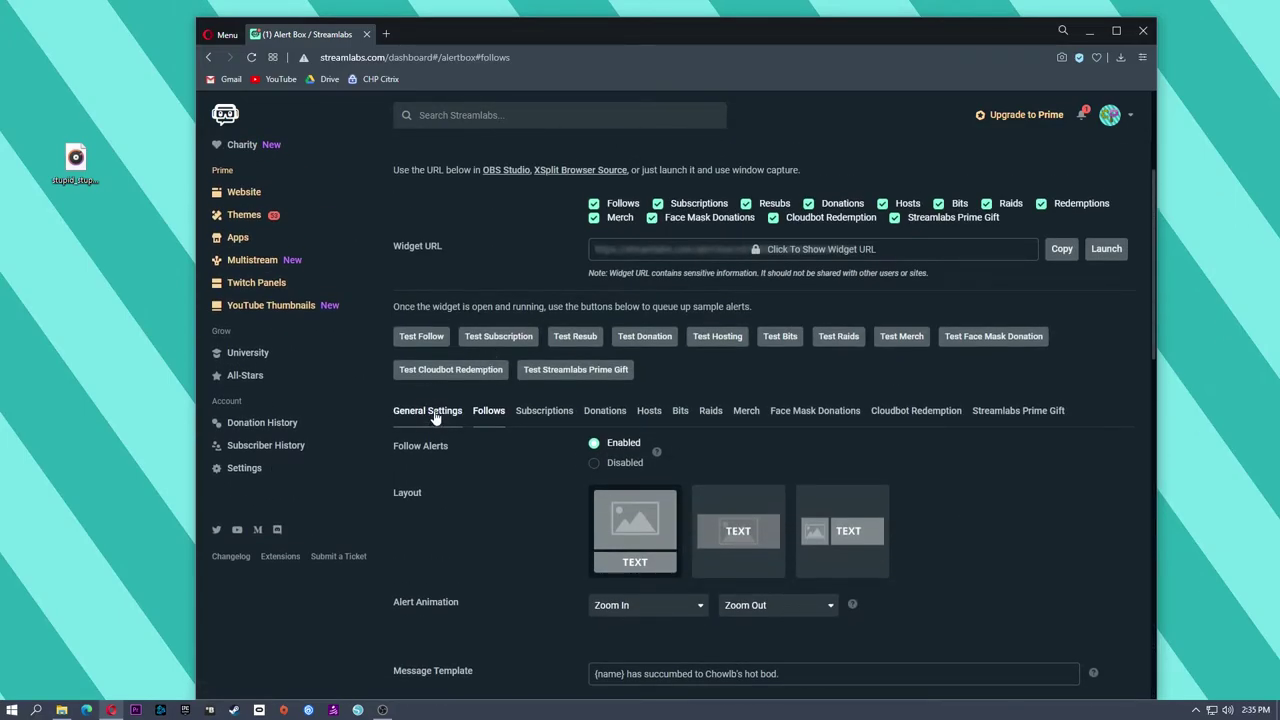
scroll(520, 515, down, 10)
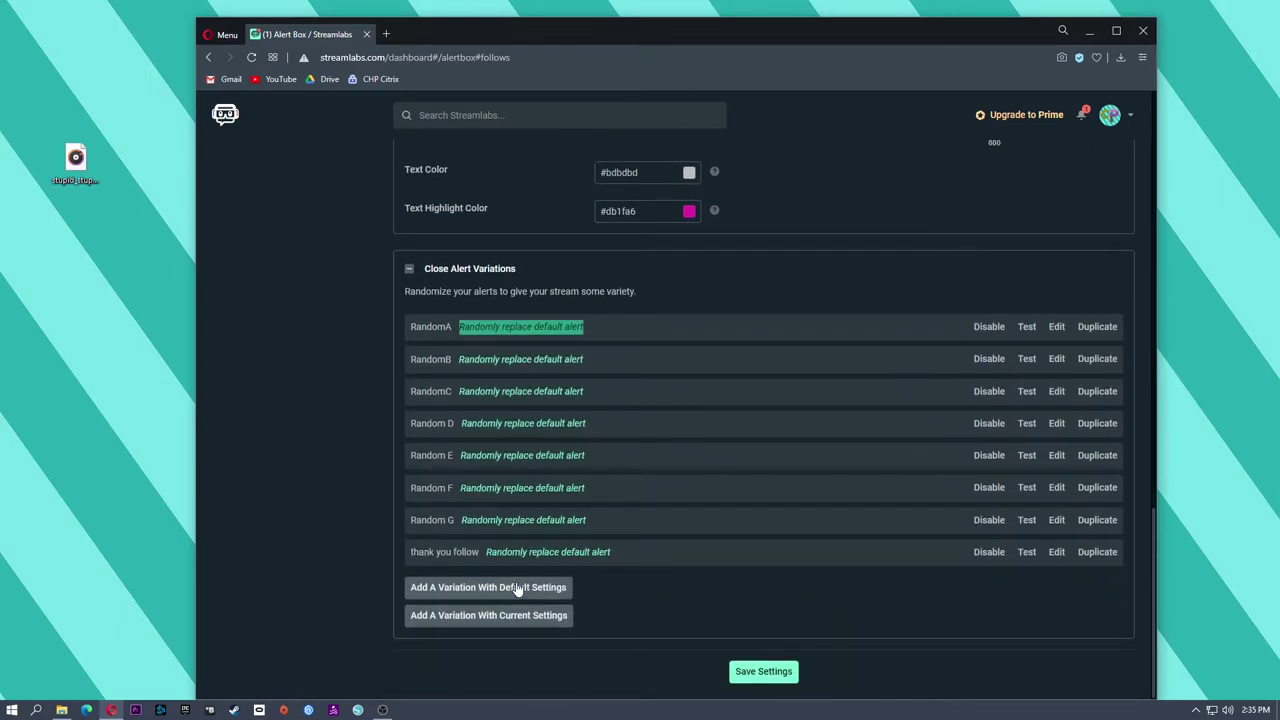
Create a variation named 'new Random alert' with Very Rarely frequency
click(517, 588)
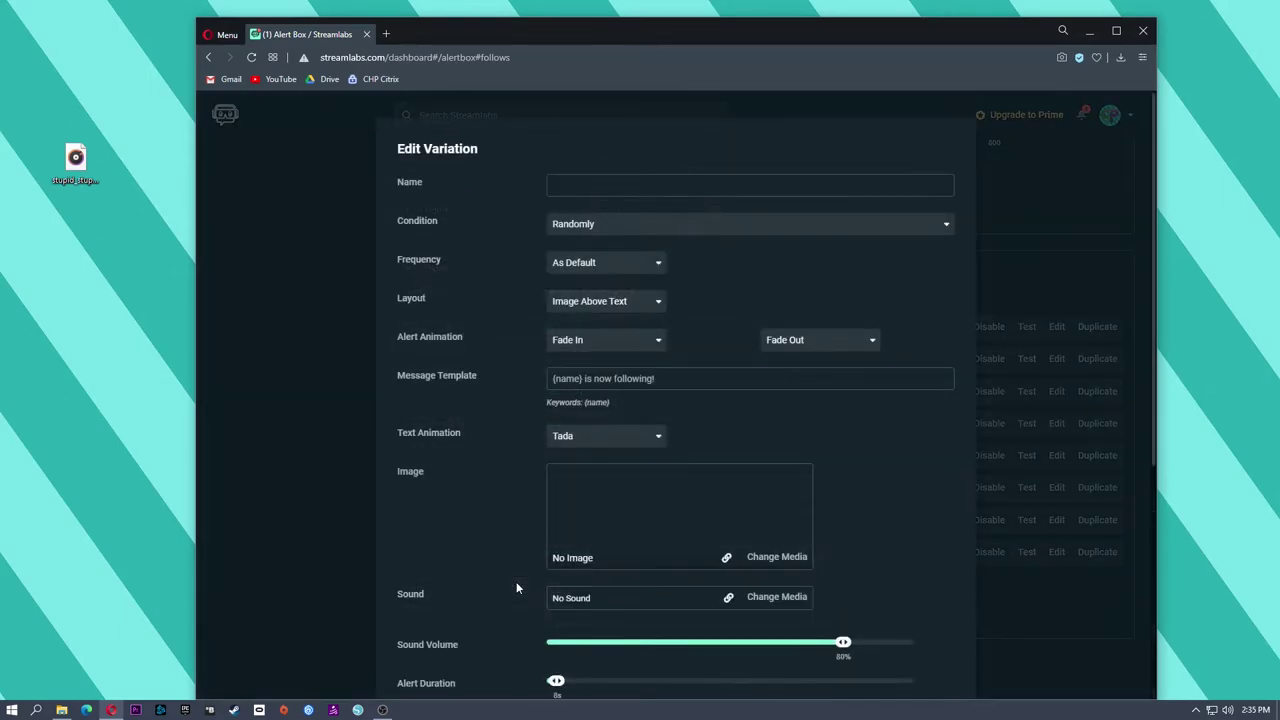
click(591, 187)
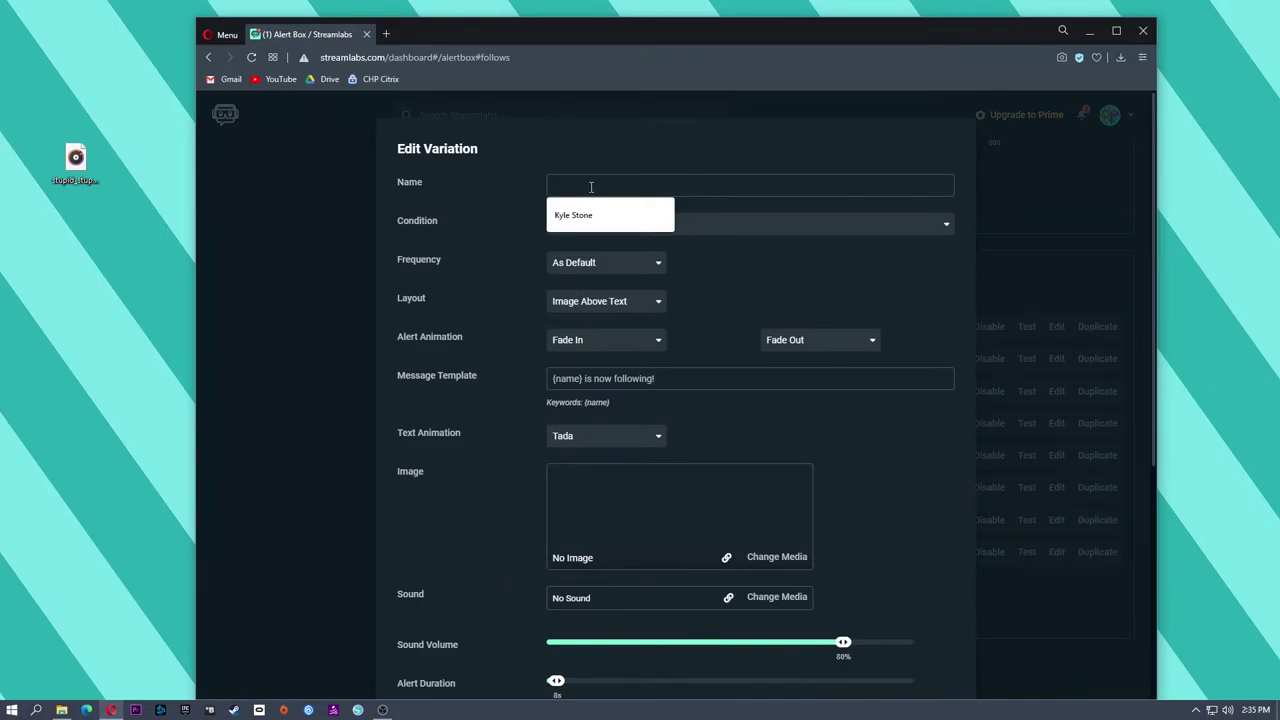
text(new R)
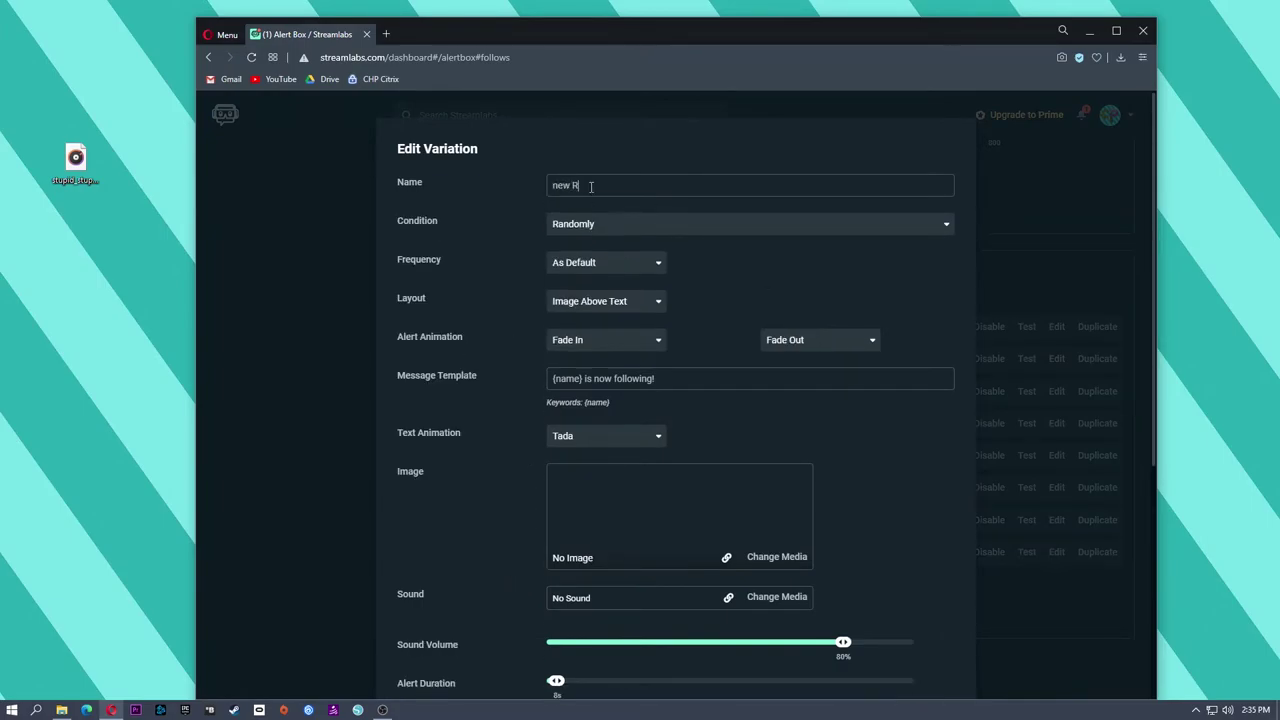
text(andom alert)
click(574, 263)
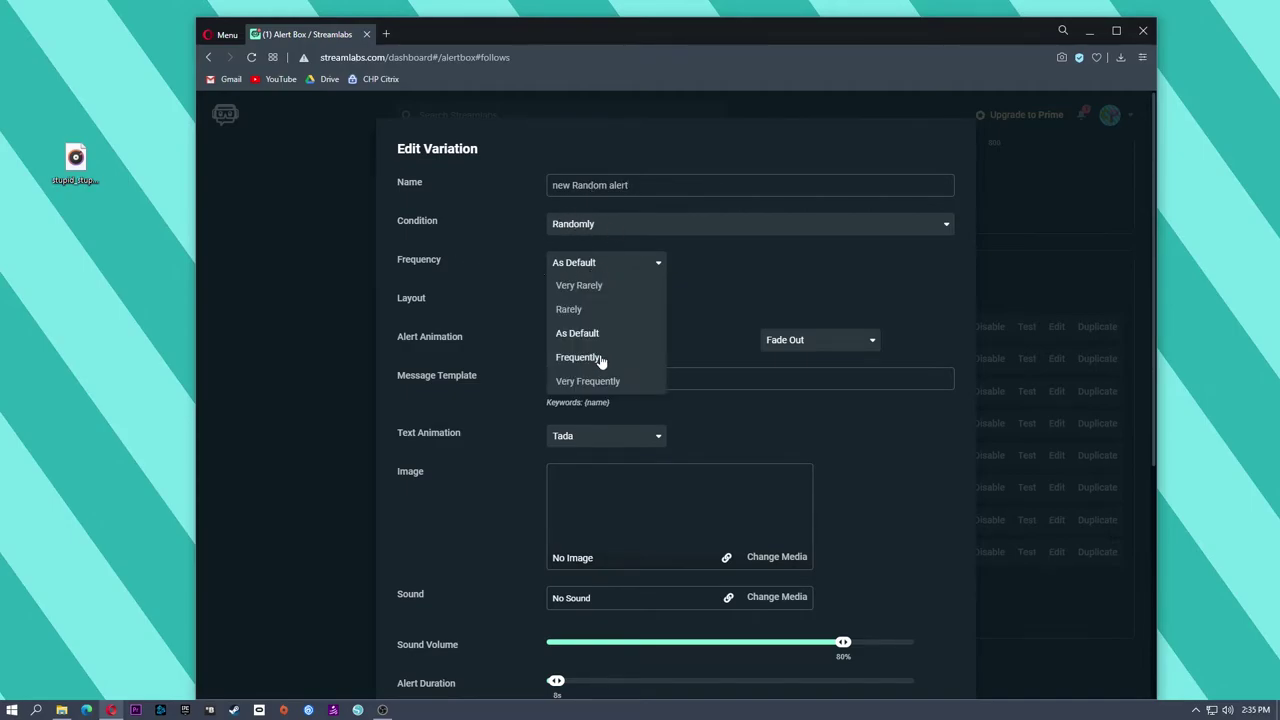
click(580, 285)
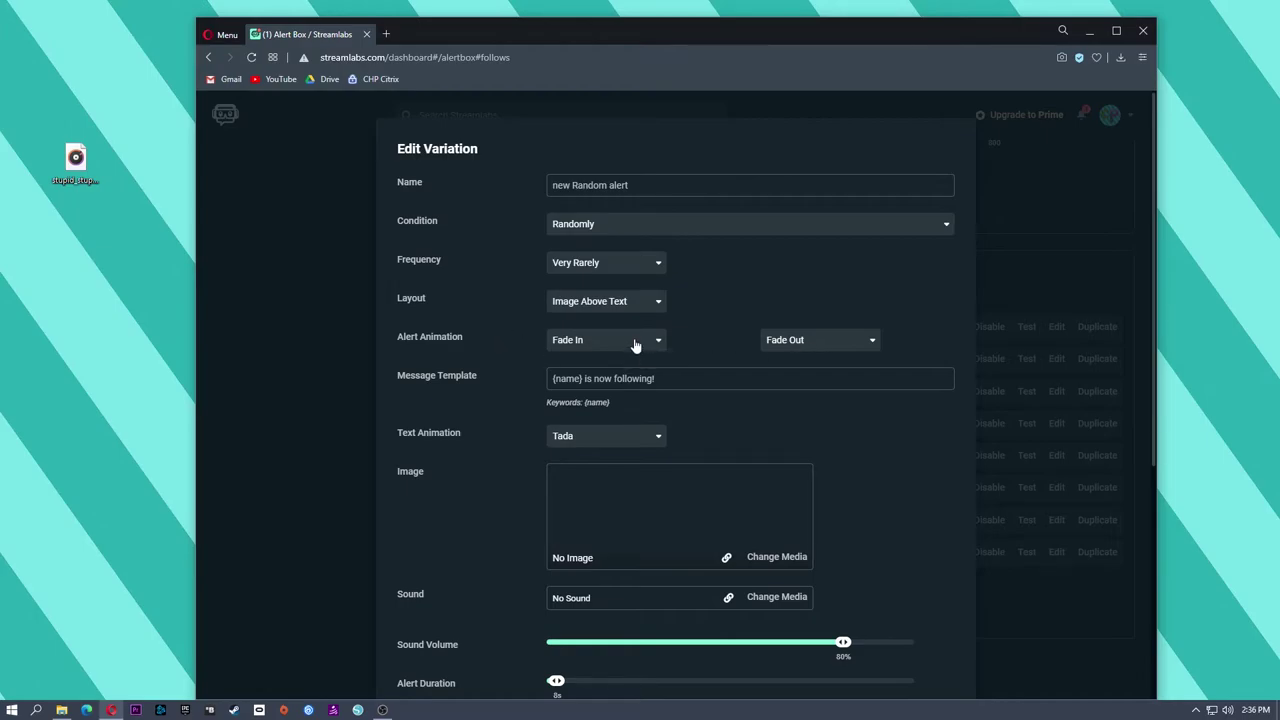
Replace 'now following!' in the message with 'really awesome and thank you!'
drag(585, 379, 688, 379)
key(BackSpace)
text(really awesome and thank you!)
scroll(657, 375, down, 1)
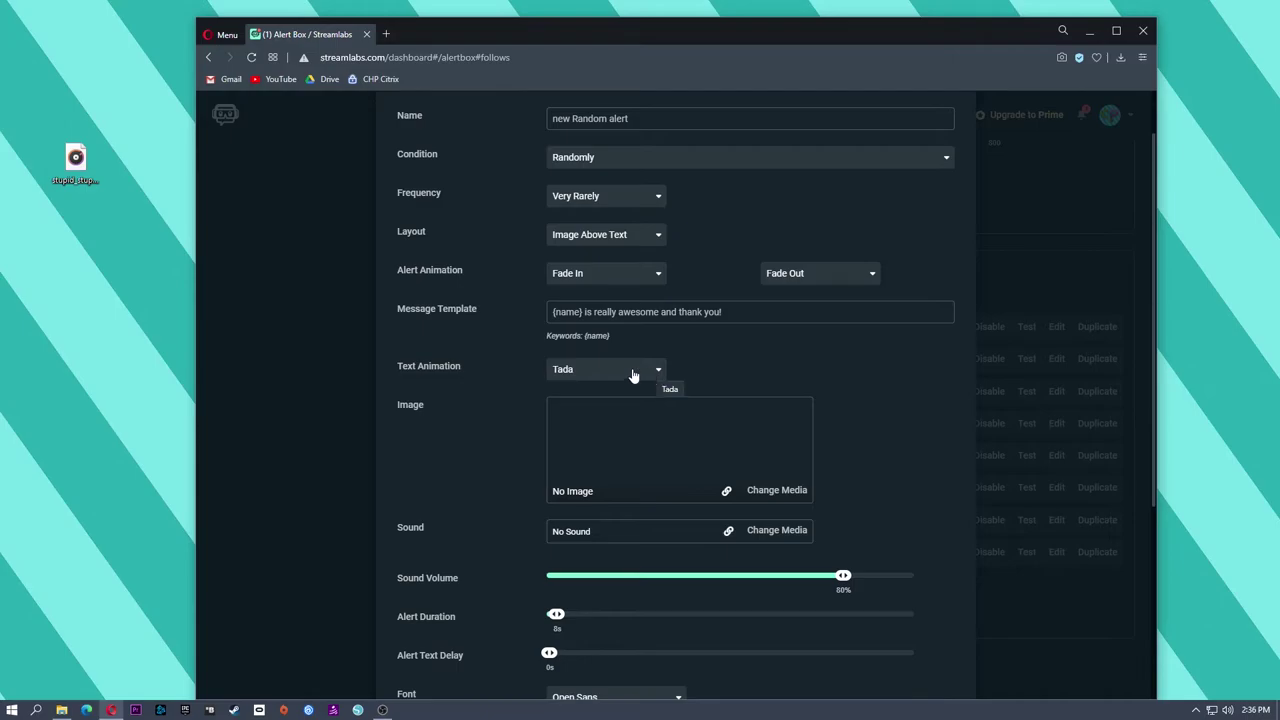
scroll(490, 443, down, 2)
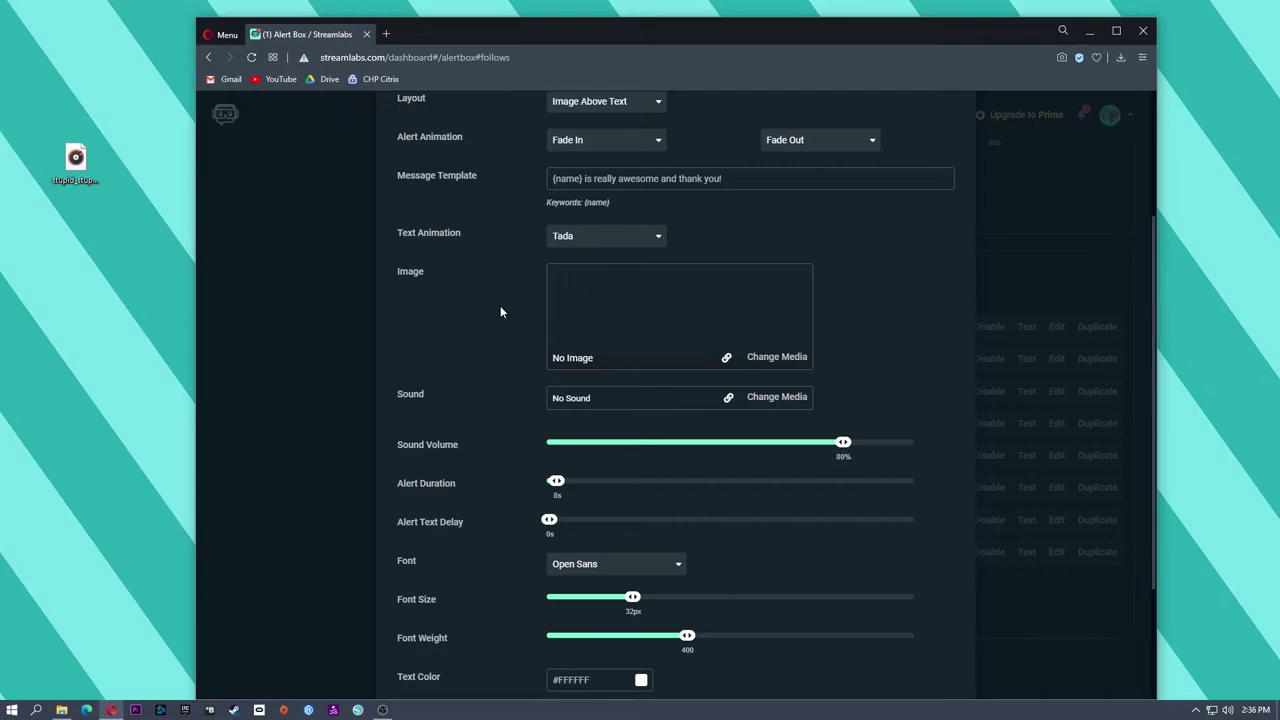
Browse the Media Gallery without choosing an image, then open the Image Link prompt instead
click(770, 359)
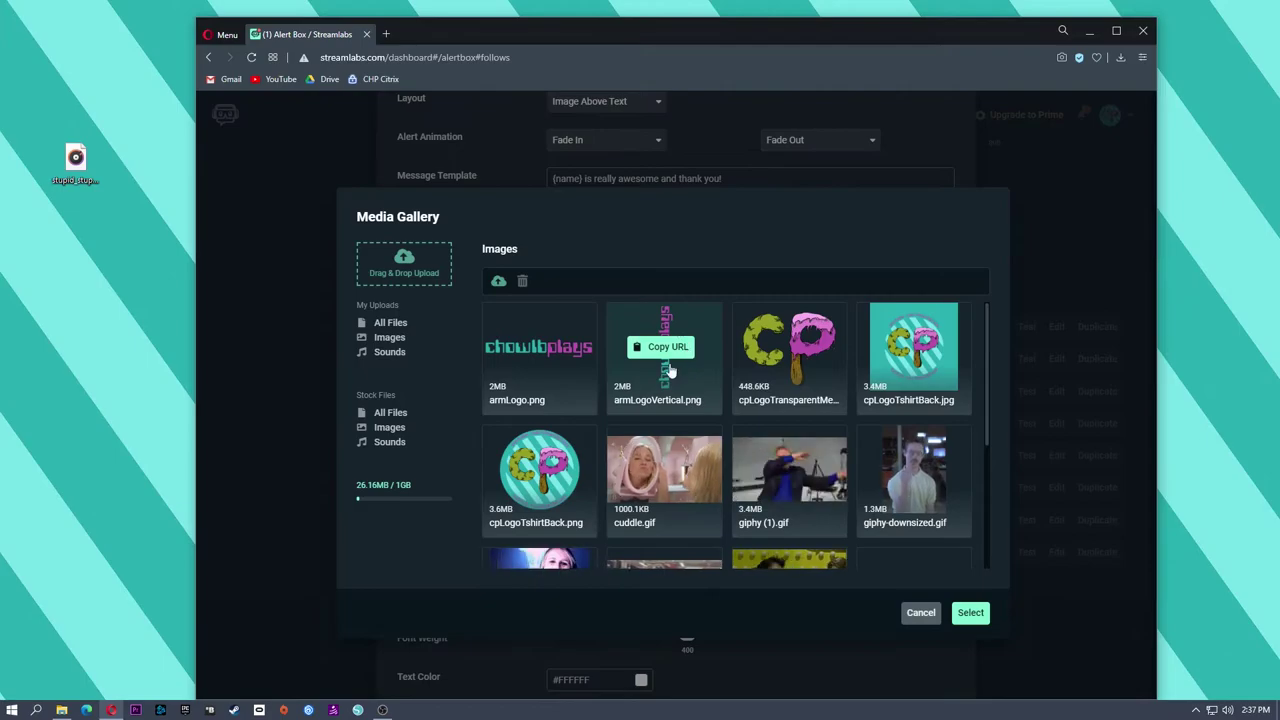
scroll(672, 388, down, 1)
scroll(671, 385, down, 3)
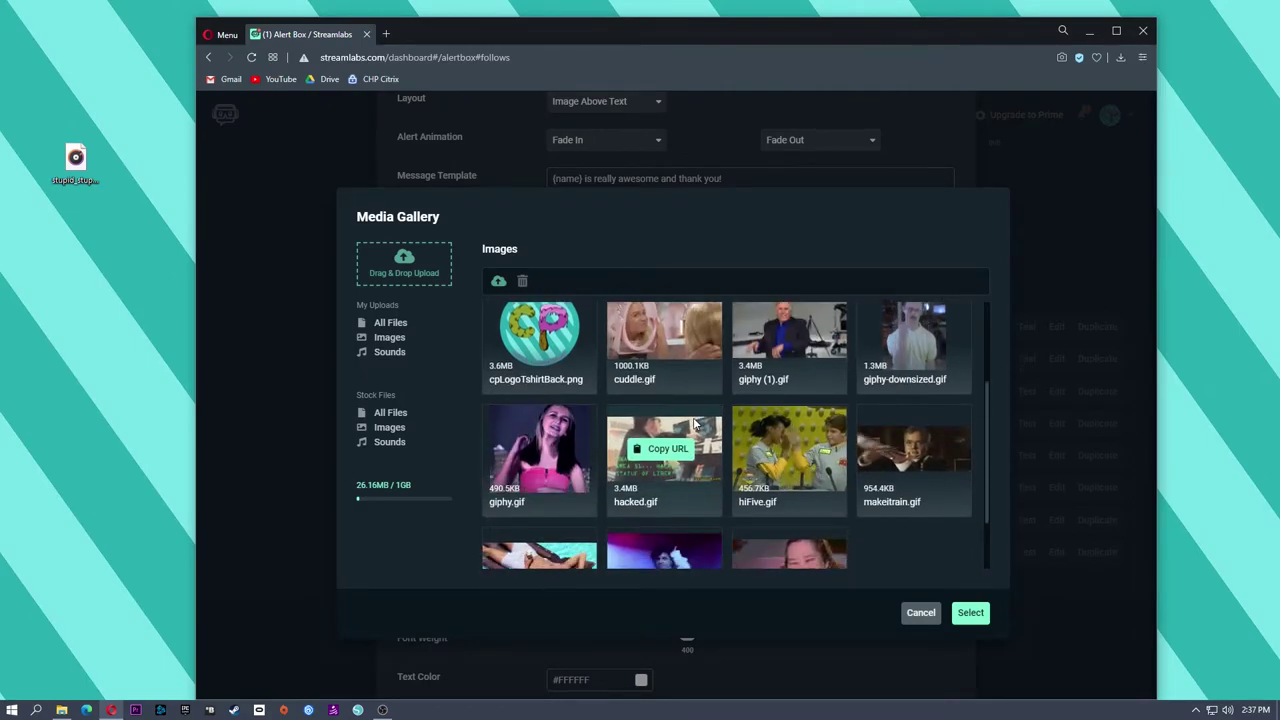
scroll(687, 432, up, 4)
scroll(692, 433, up, 1)
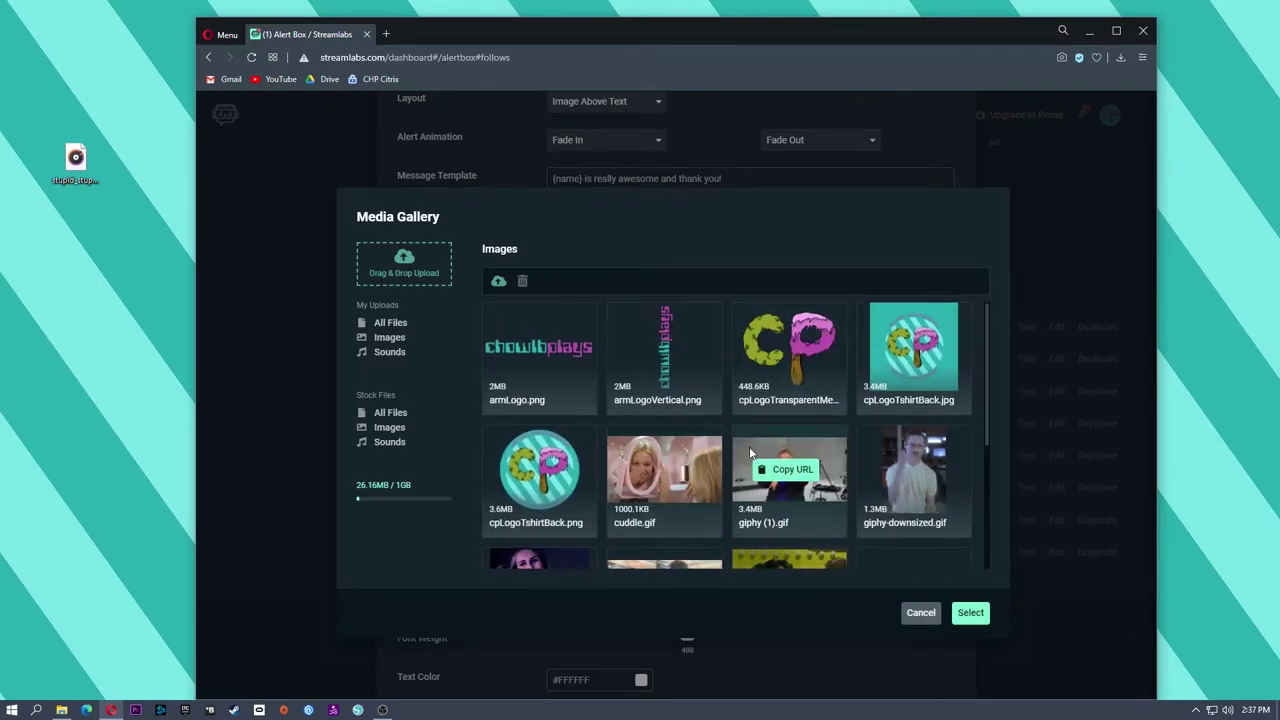
scroll(770, 455, down, 2)
scroll(830, 430, up, 2)
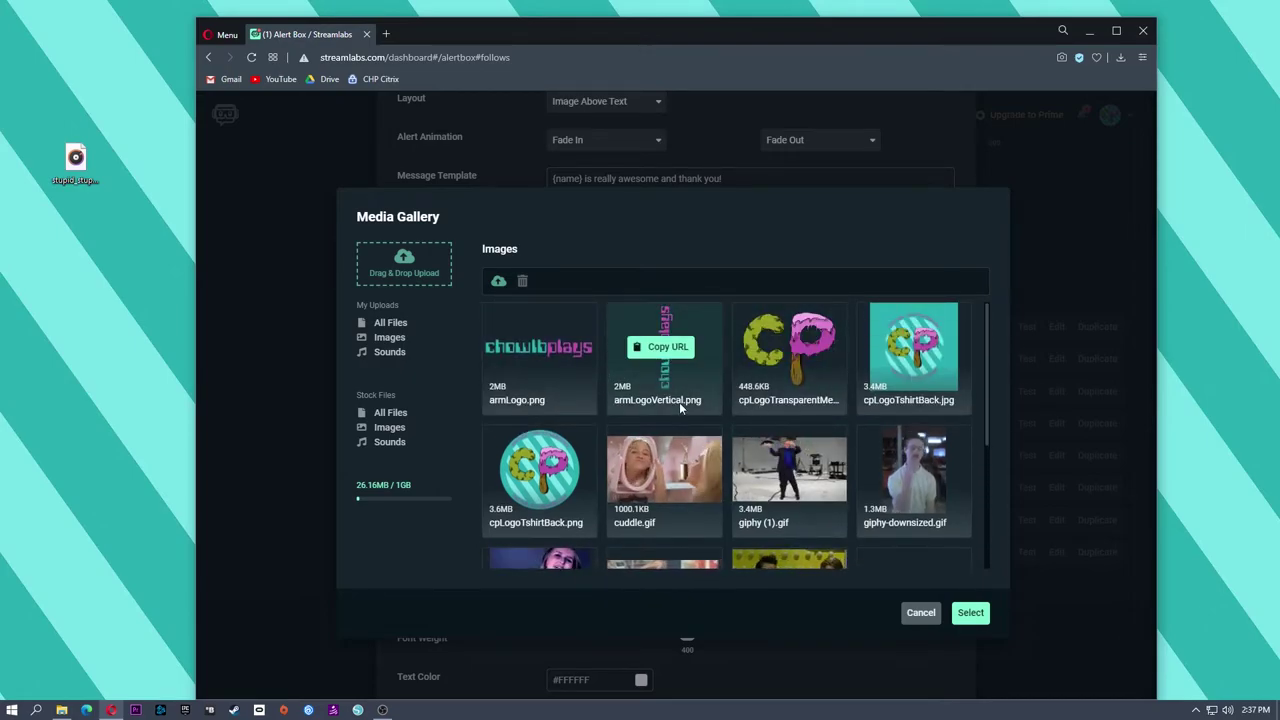
click(920, 612)
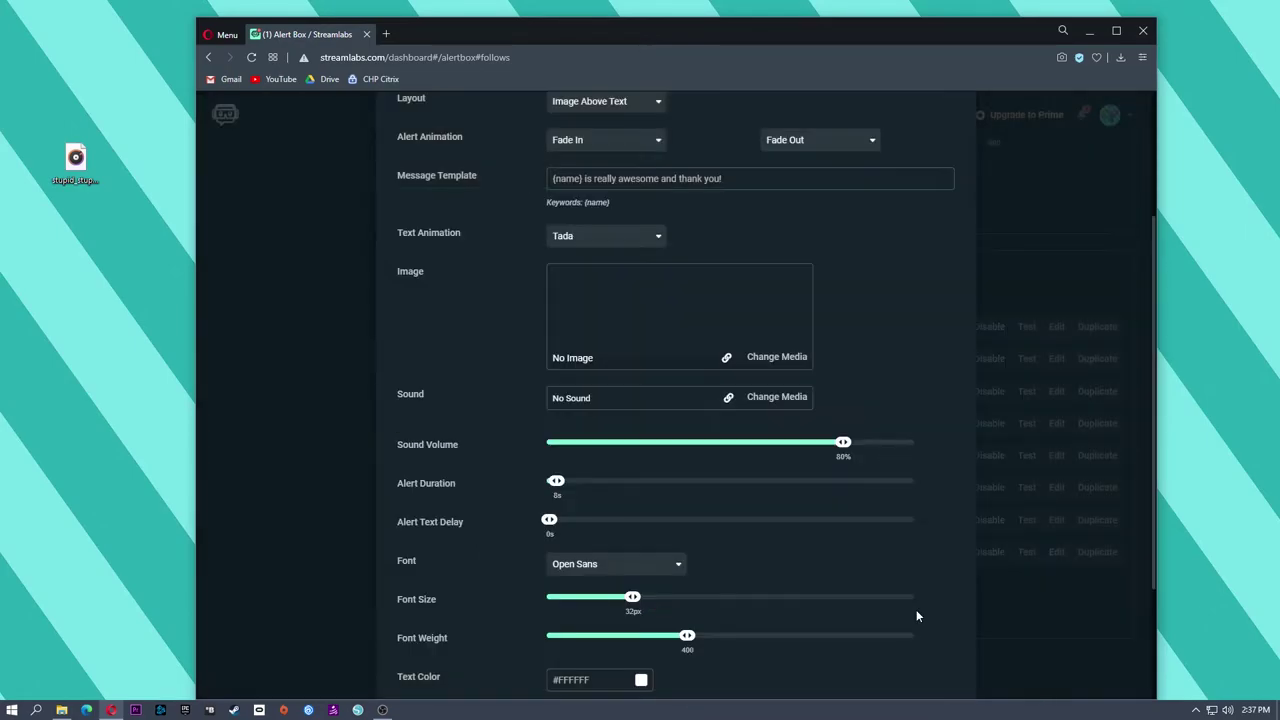
click(726, 358)
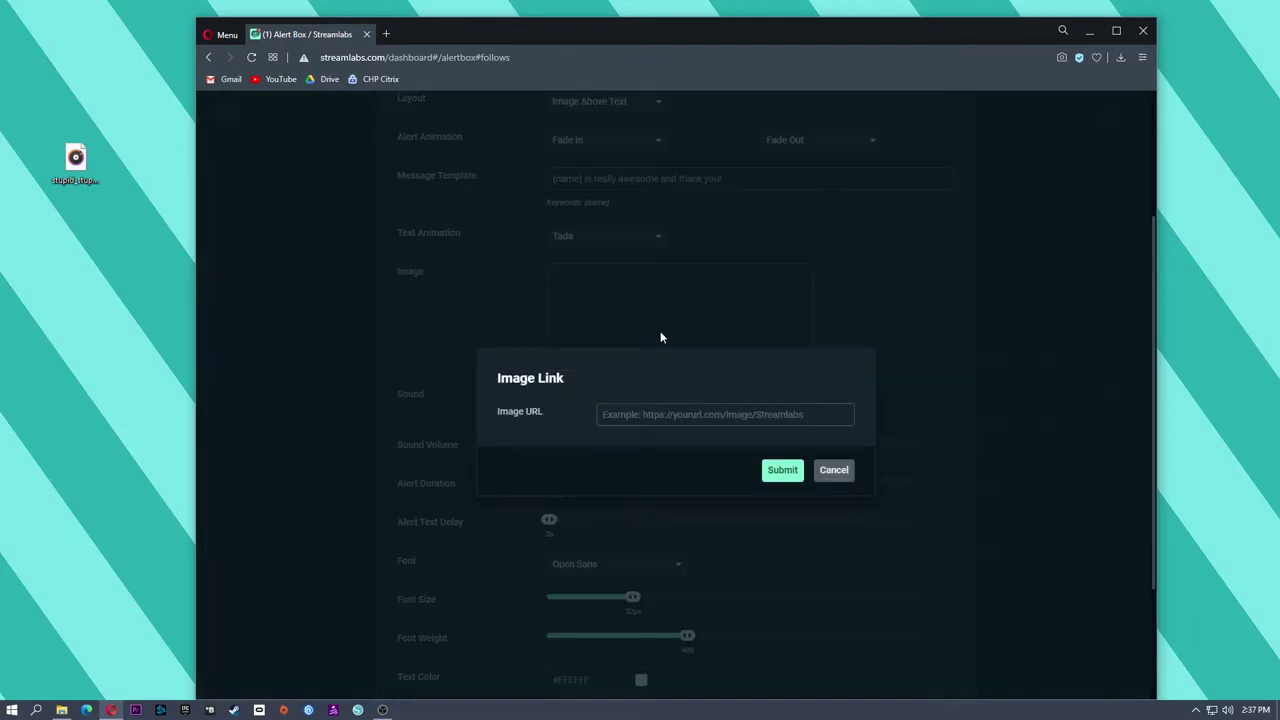
Load giphy.com in a new browser tab
click(388, 34)
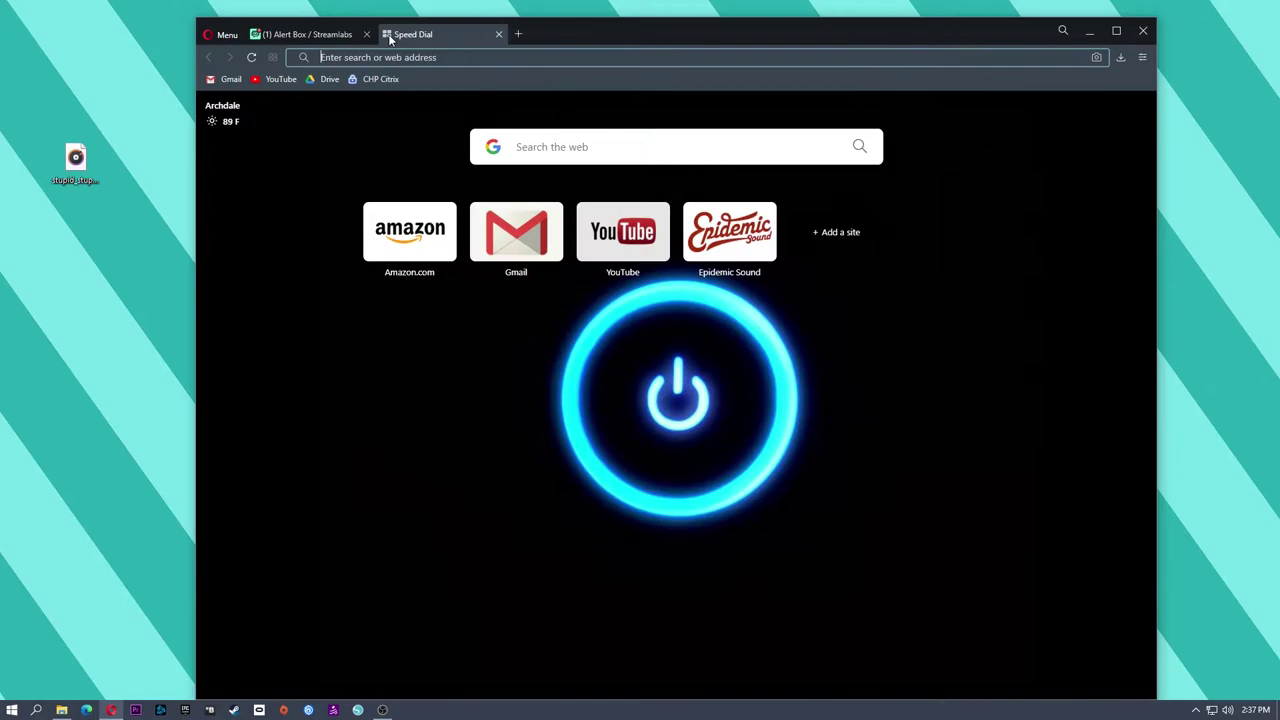
text(giphy)
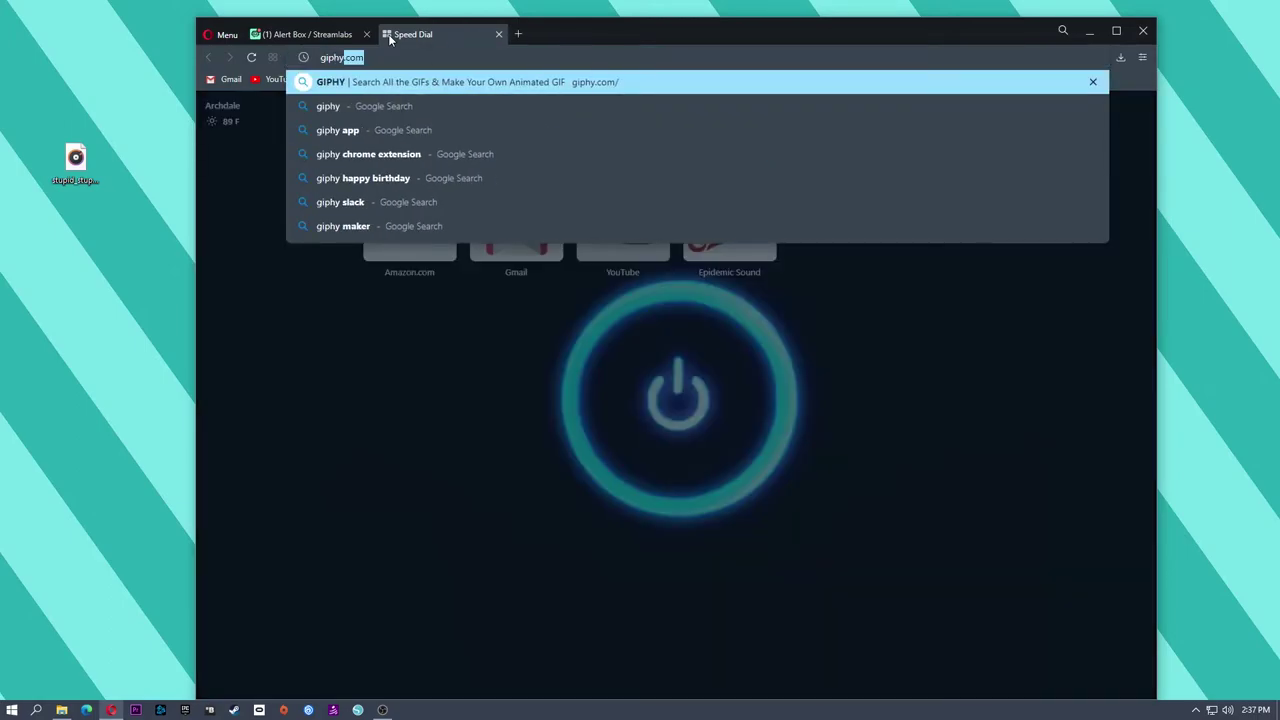
text(.com)
key(Return)
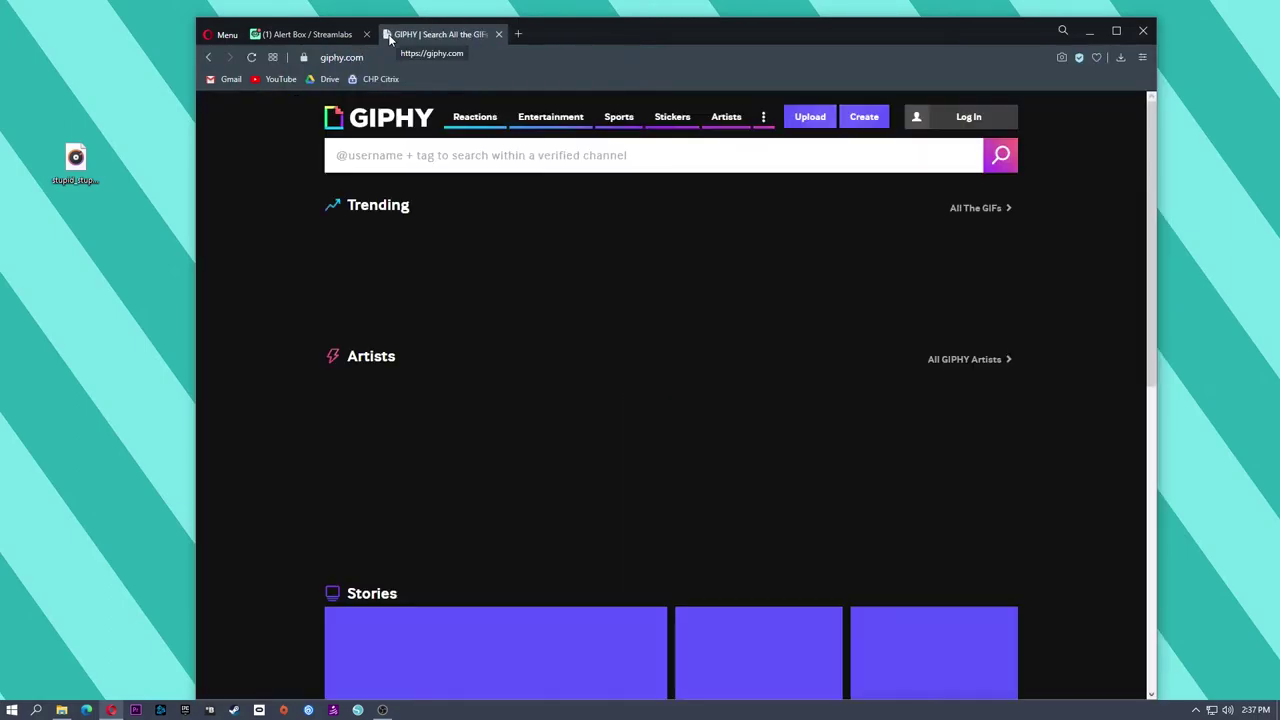
Search GIPHY for 'thank you', copy a thank-you GIF's link, and return to Streamlabs
click(520, 160)
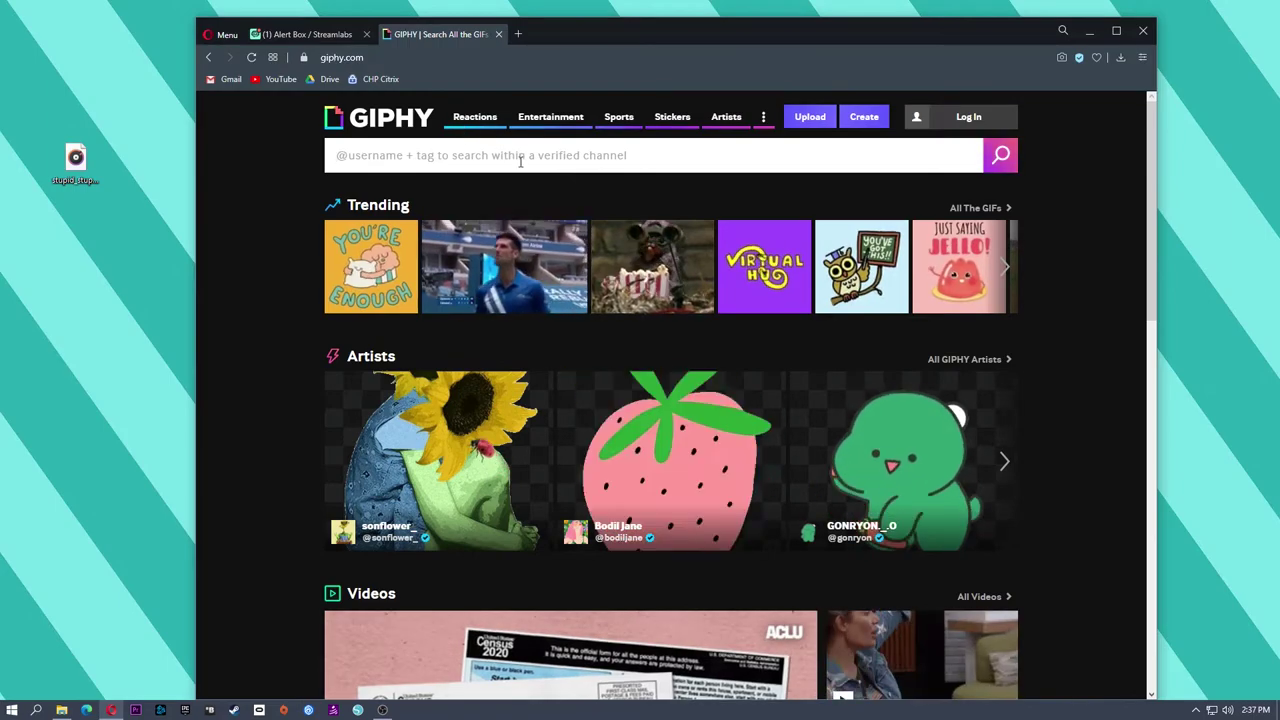
text(thank you)
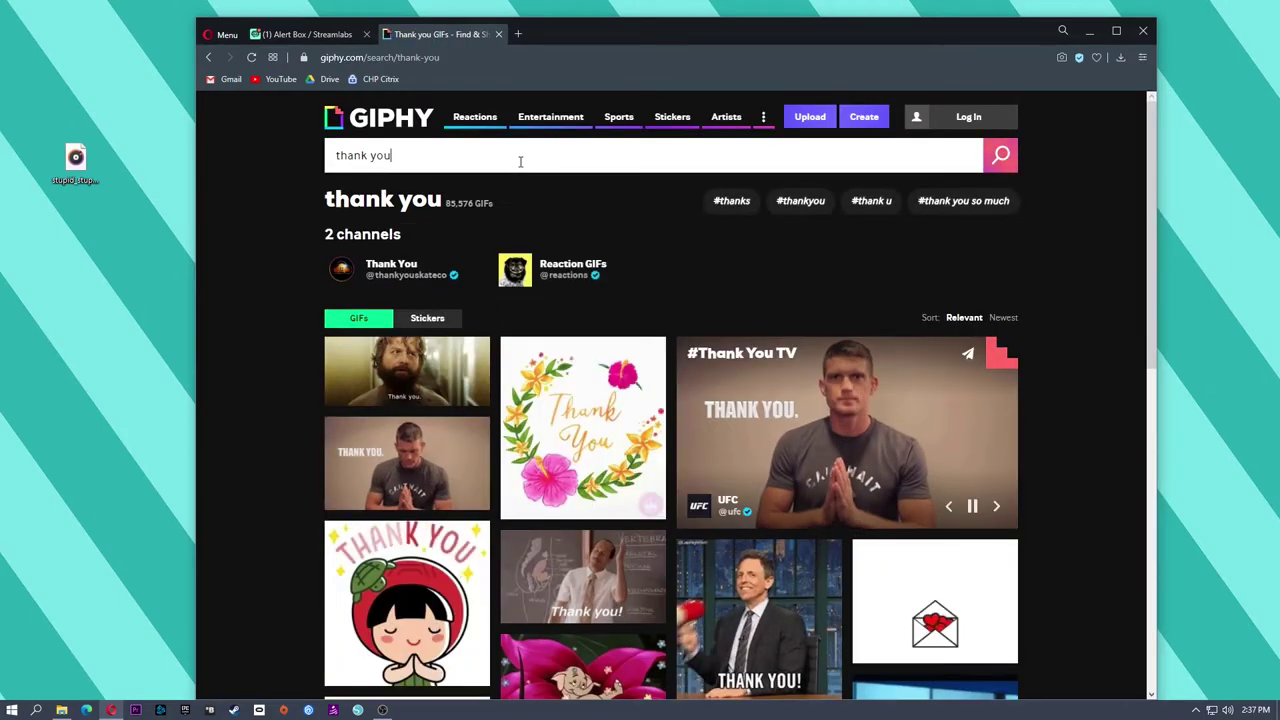
scroll(635, 408, down, 4)
scroll(690, 390, down, 2)
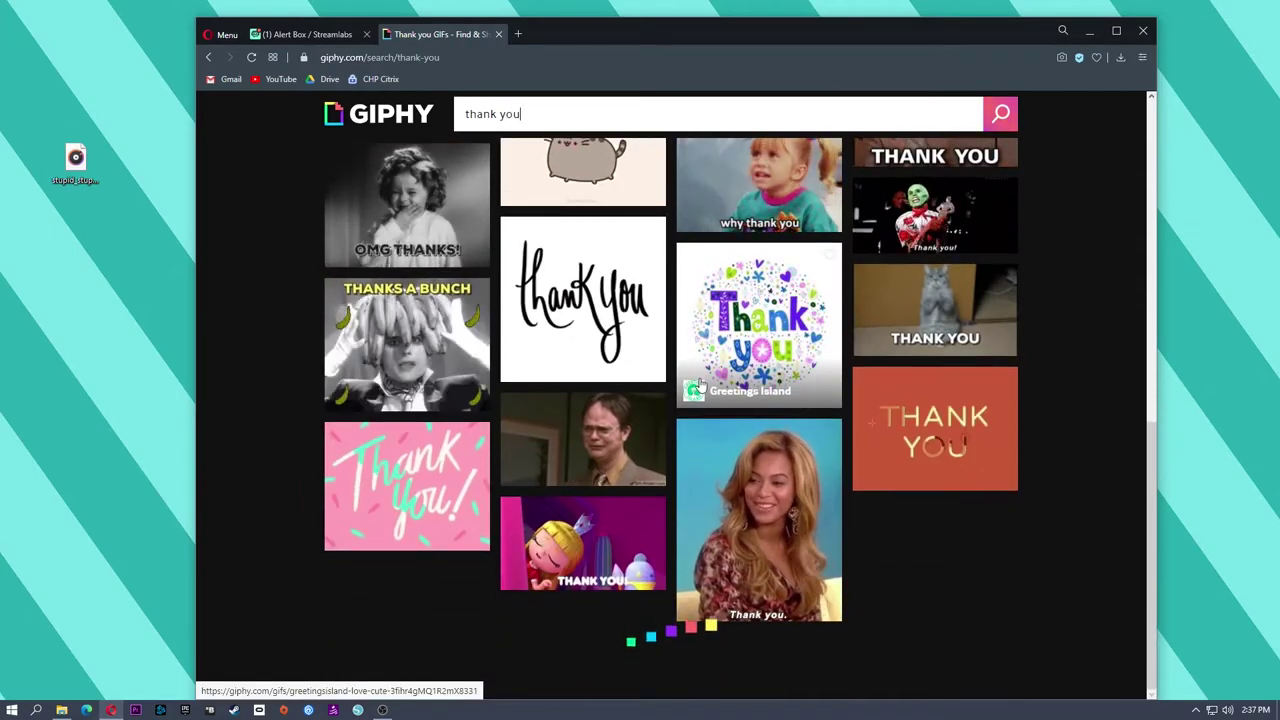
scroll(600, 380, down, 4)
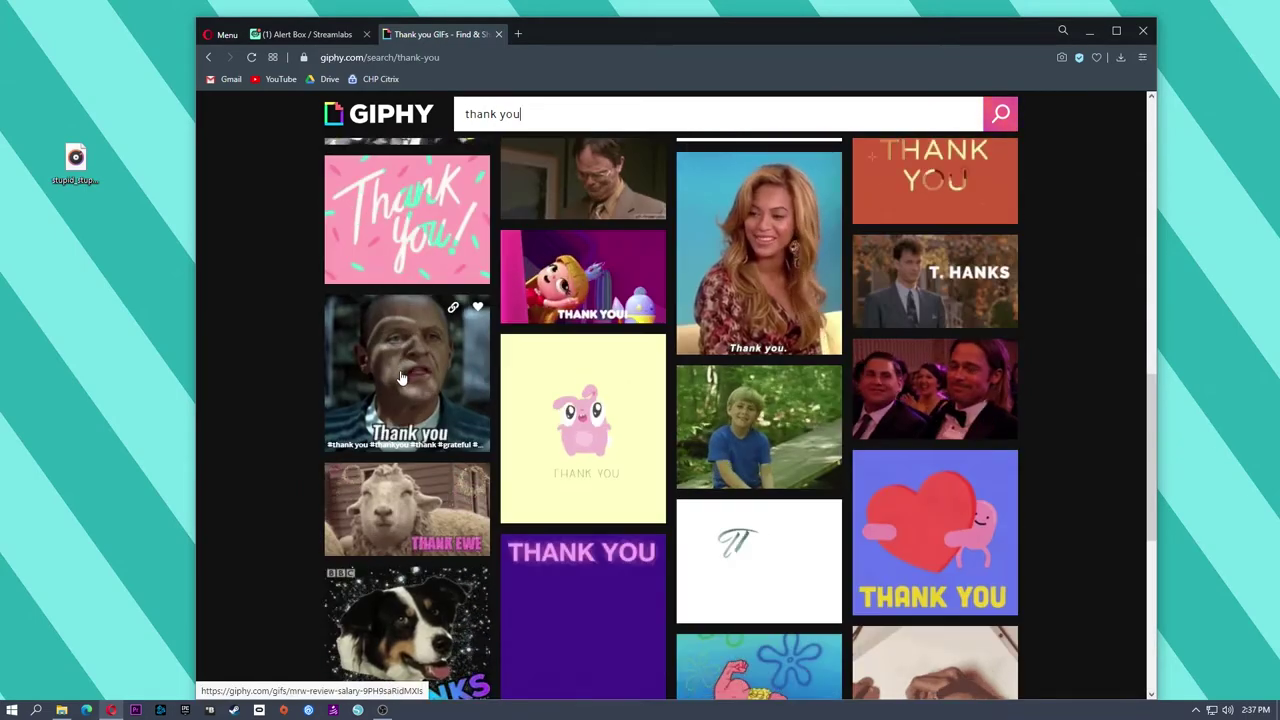
click(453, 307)
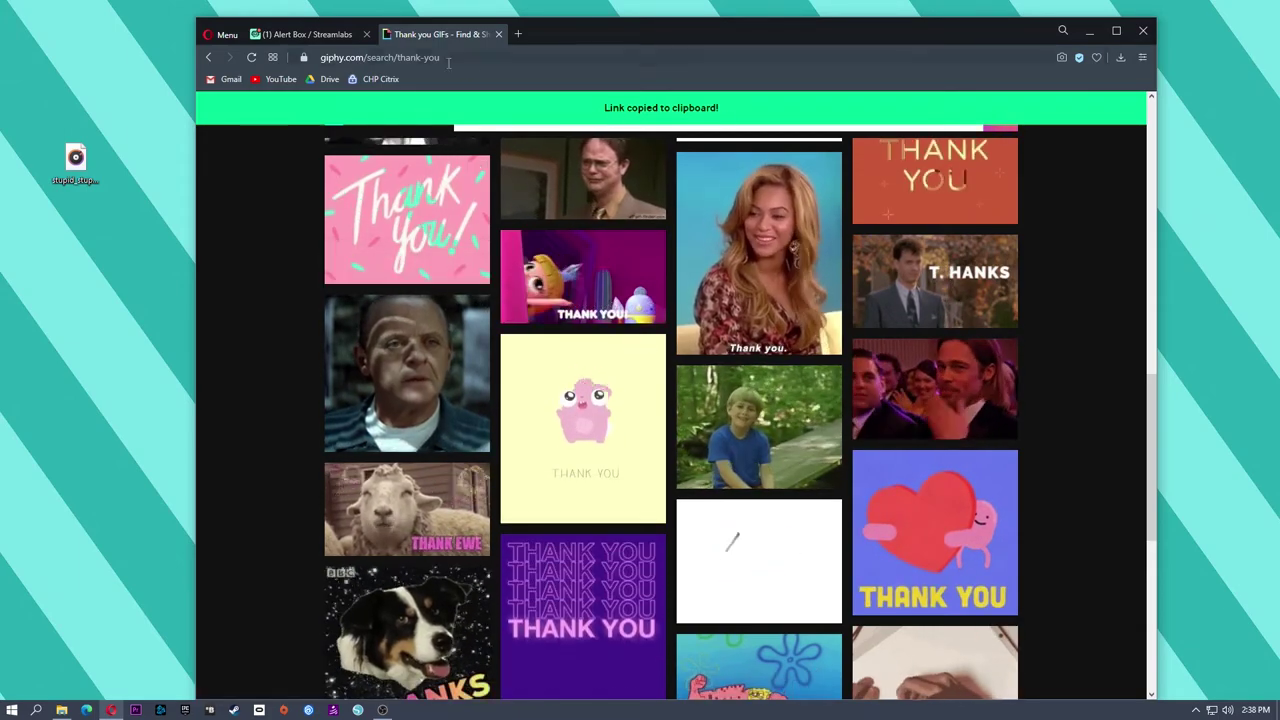
click(322, 33)
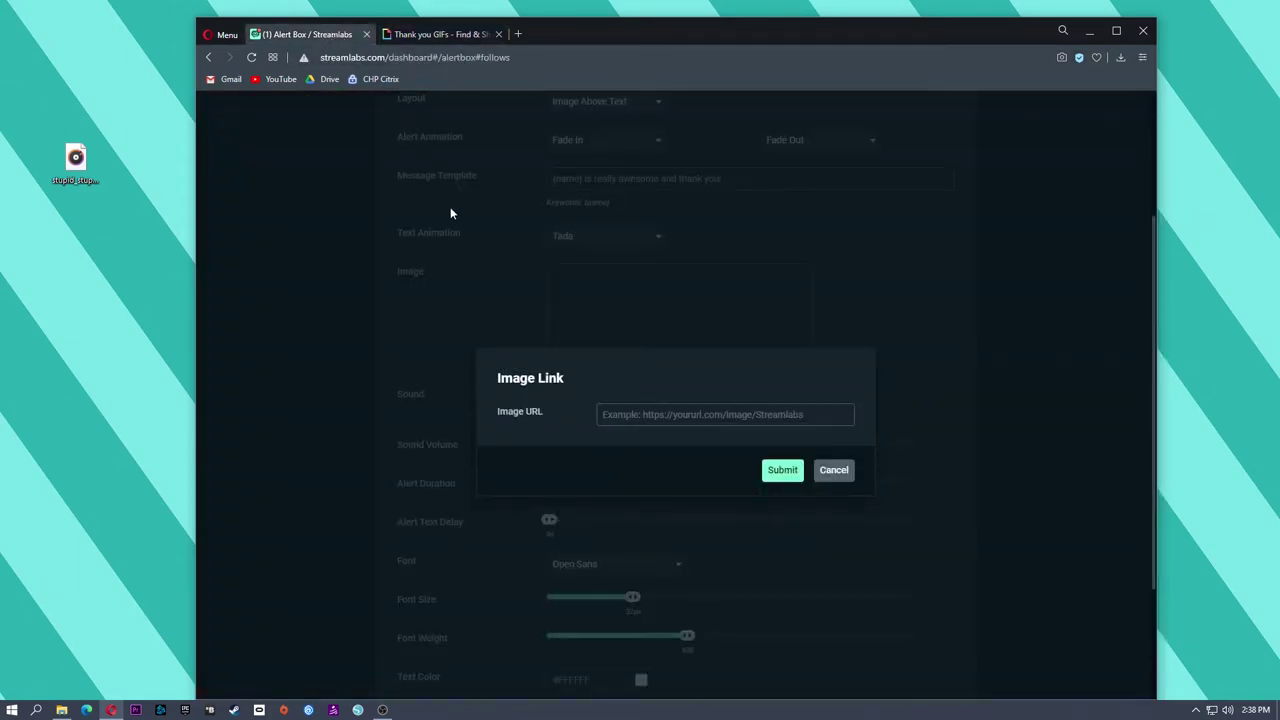
Paste the copied GIPHY link into Image URL and submit it
right_click(626, 405)
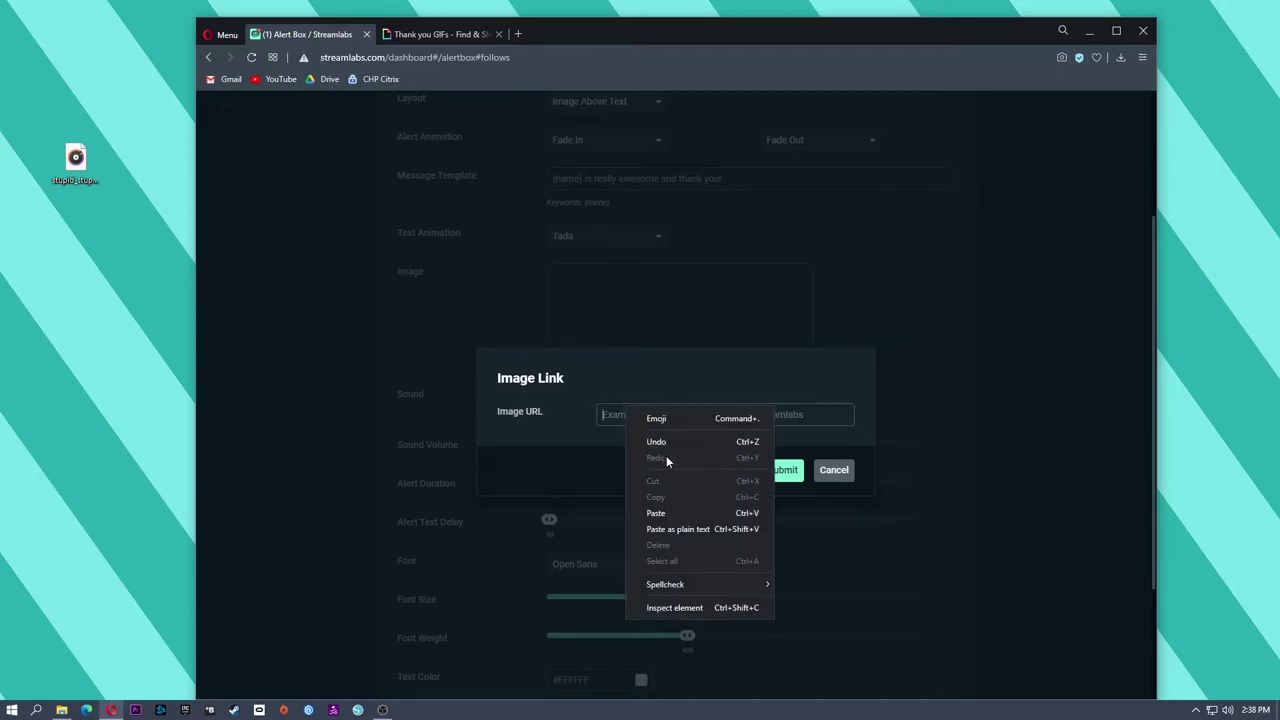
click(660, 511)
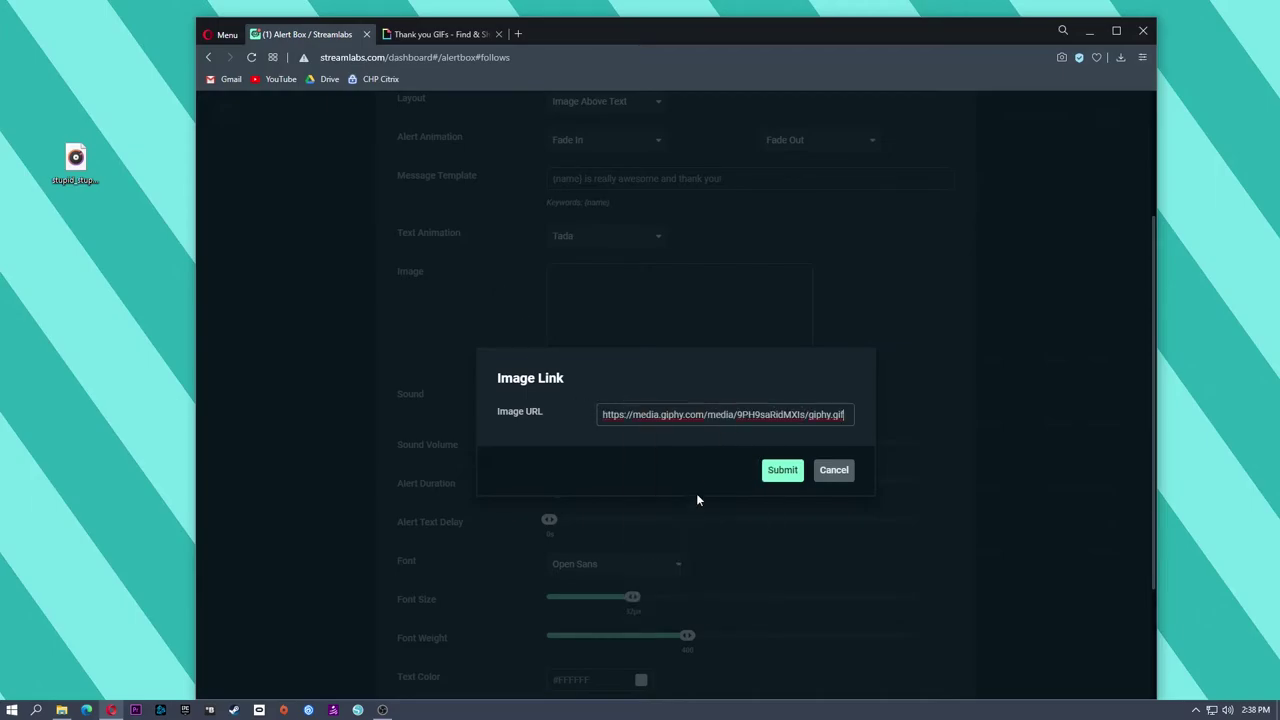
click(780, 471)
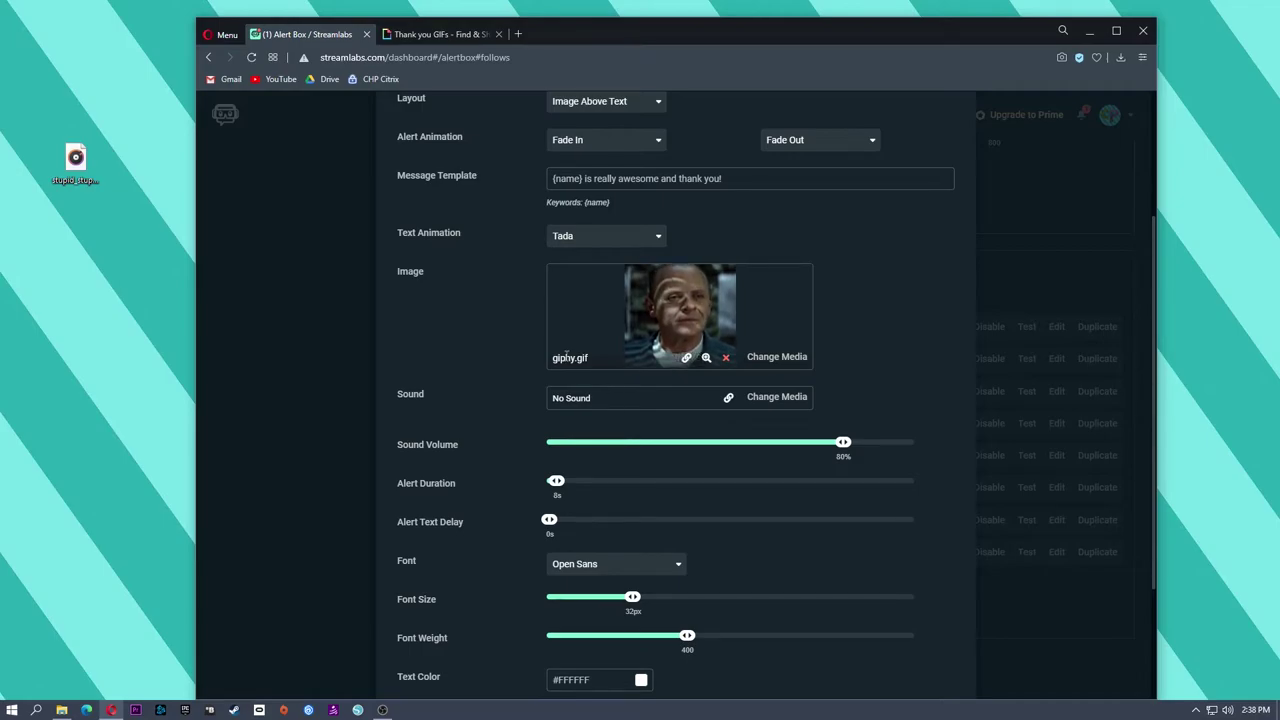
Upload stupid_stupid.mp3 to the media gallery, select it as the alert sound, and set volume to 85%
drag(75, 160, 128, 296)
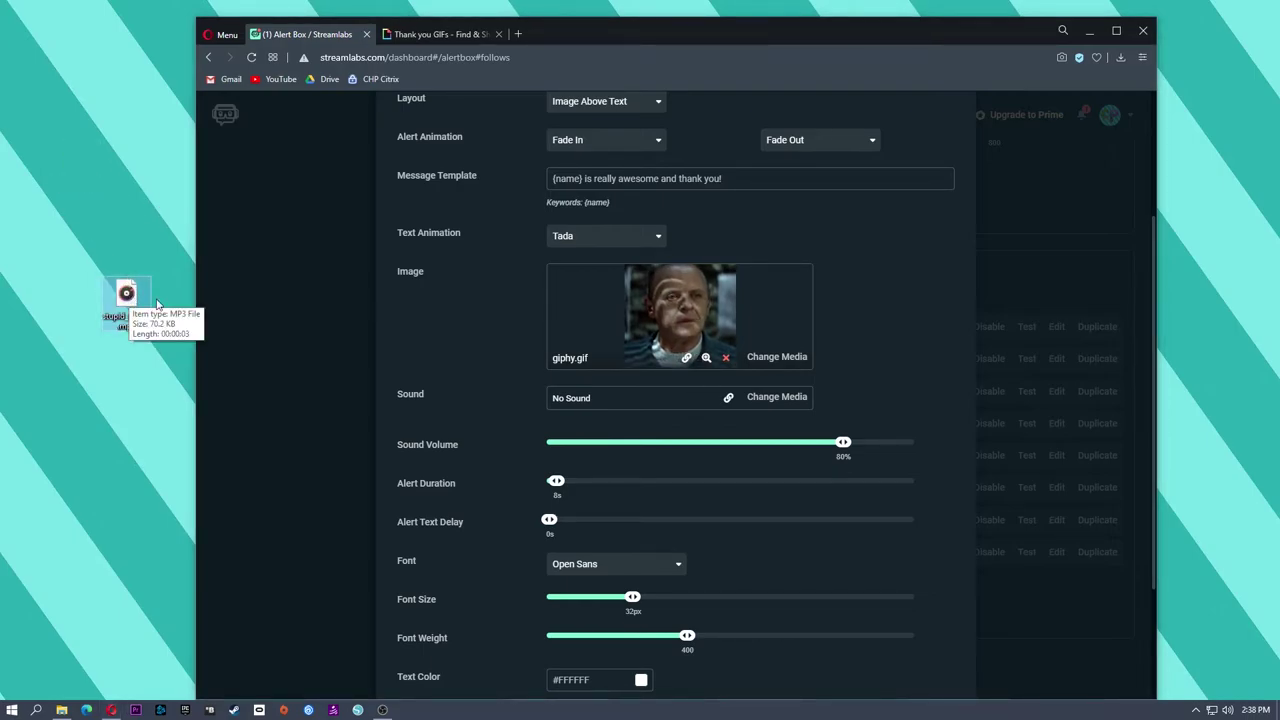
click(781, 400)
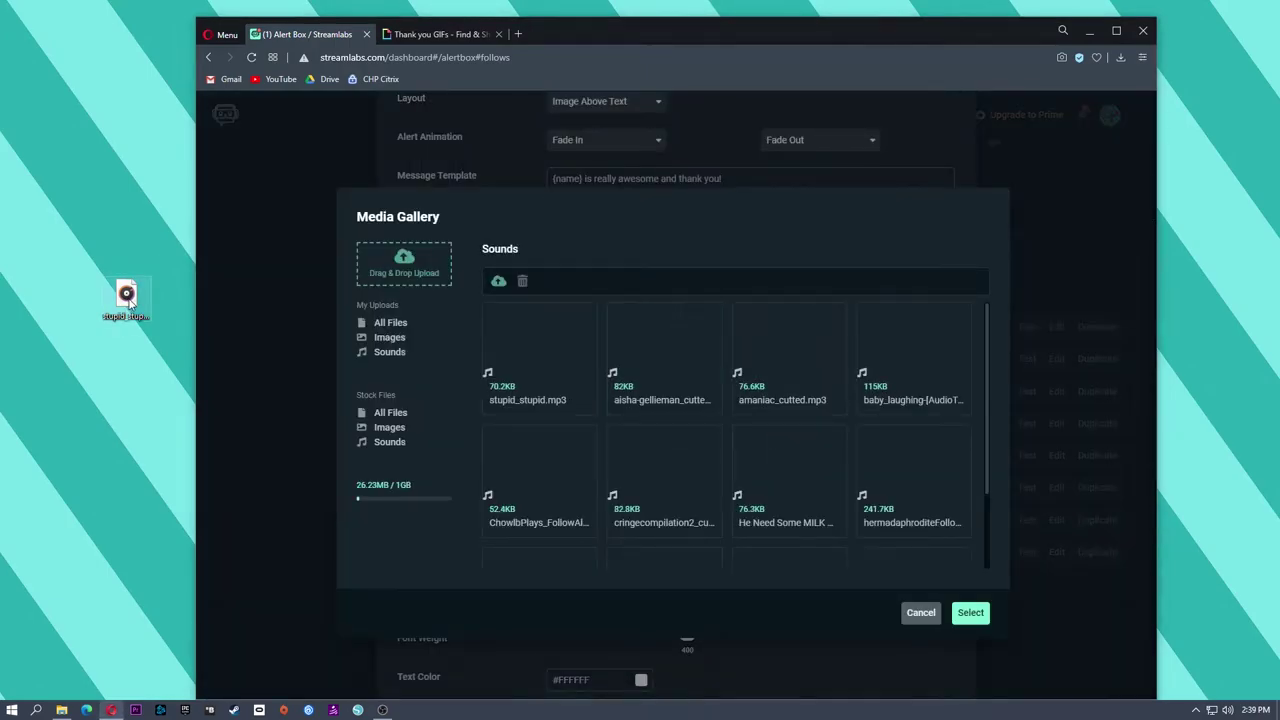
drag(126, 295, 404, 272)
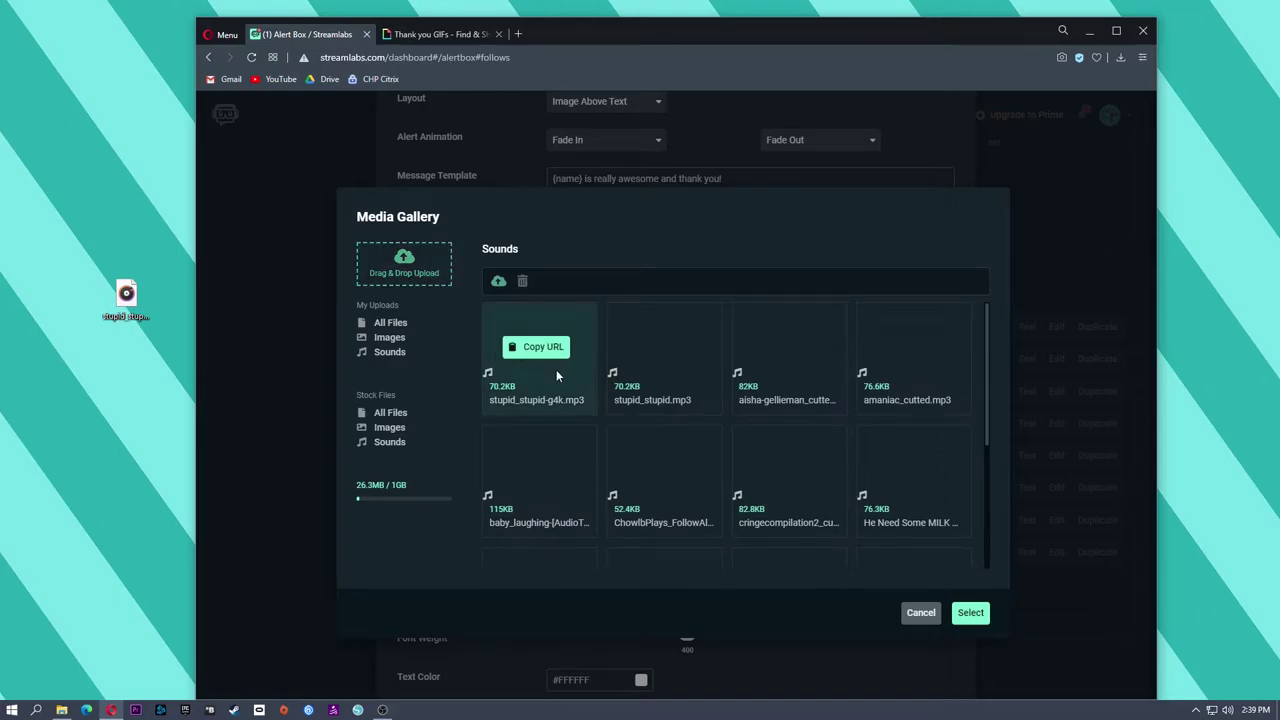
click(660, 381)
click(970, 613)
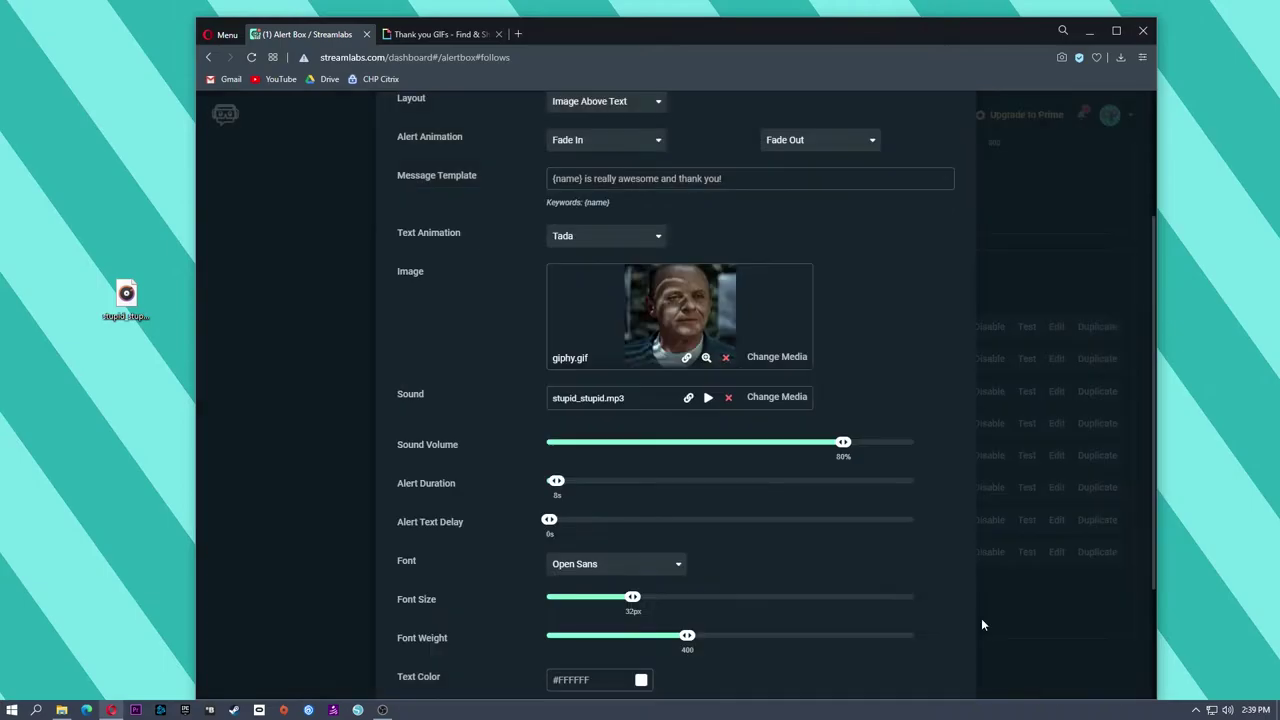
drag(853, 449, 861, 453)
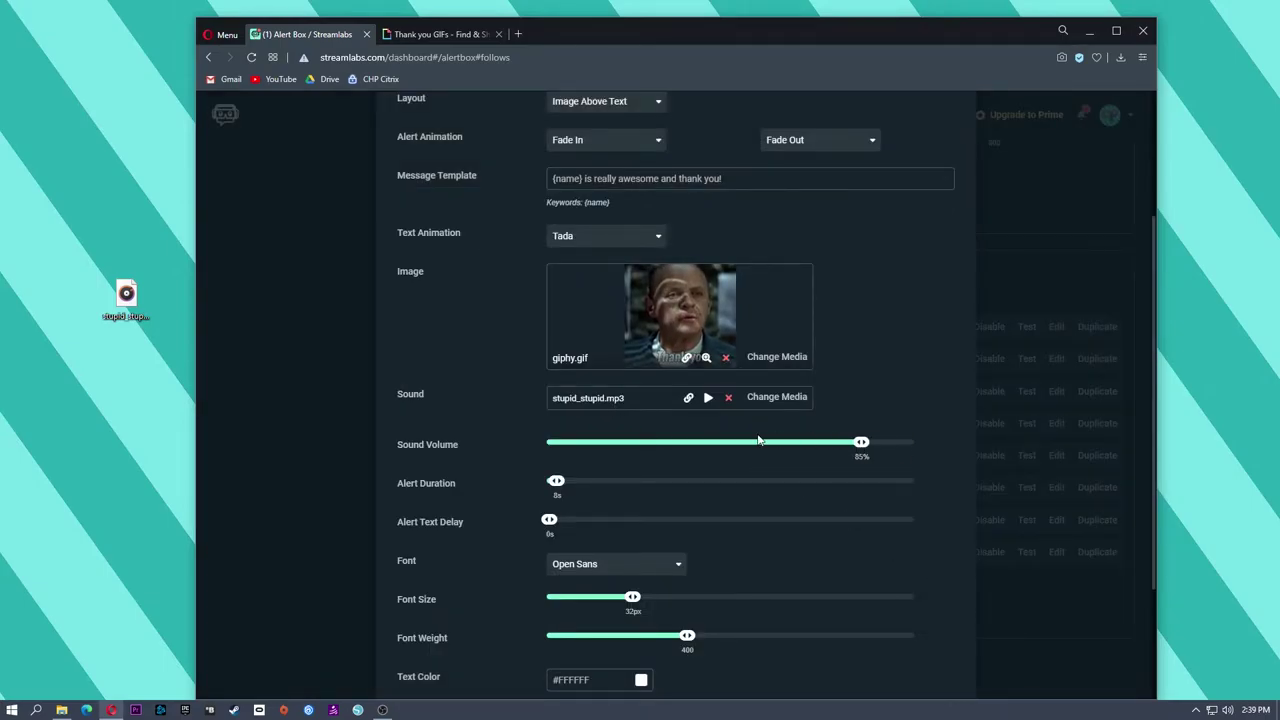
Set the alert font size to 40px and highlight colour to #FF0000, then save the 'new Random alert' variation
scroll(700, 448, down, 1)
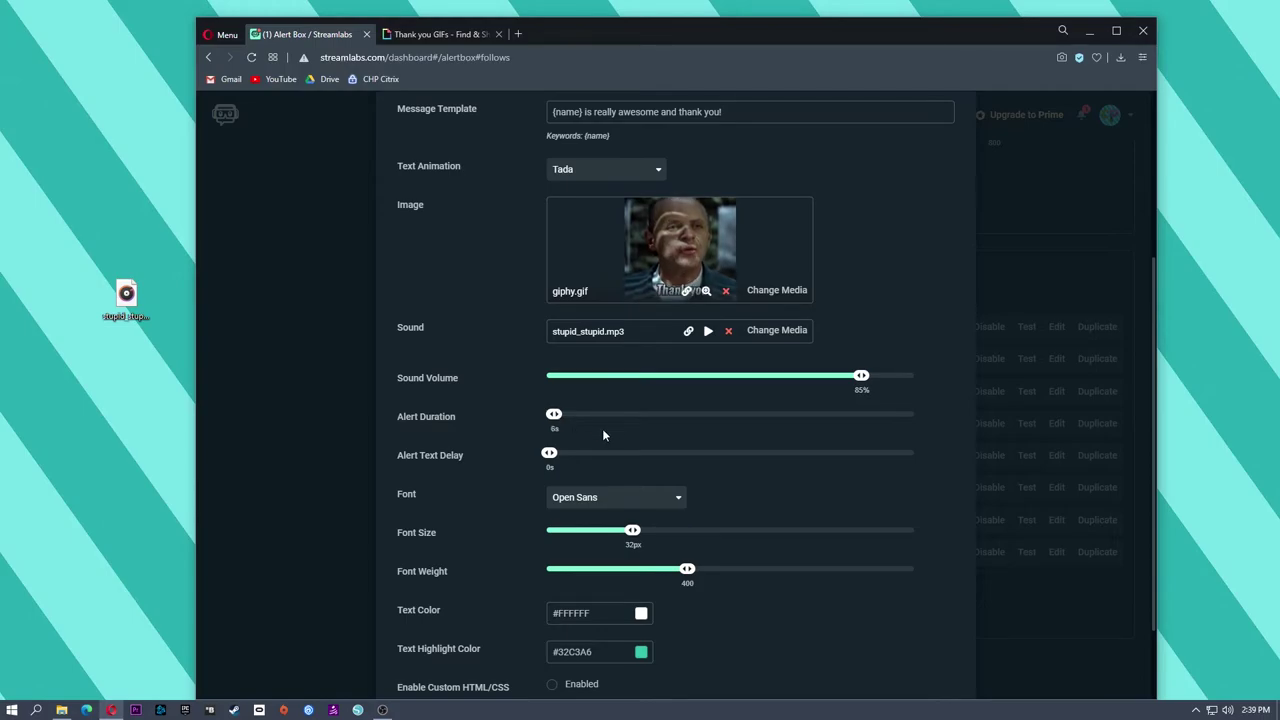
scroll(603, 435, down, 2)
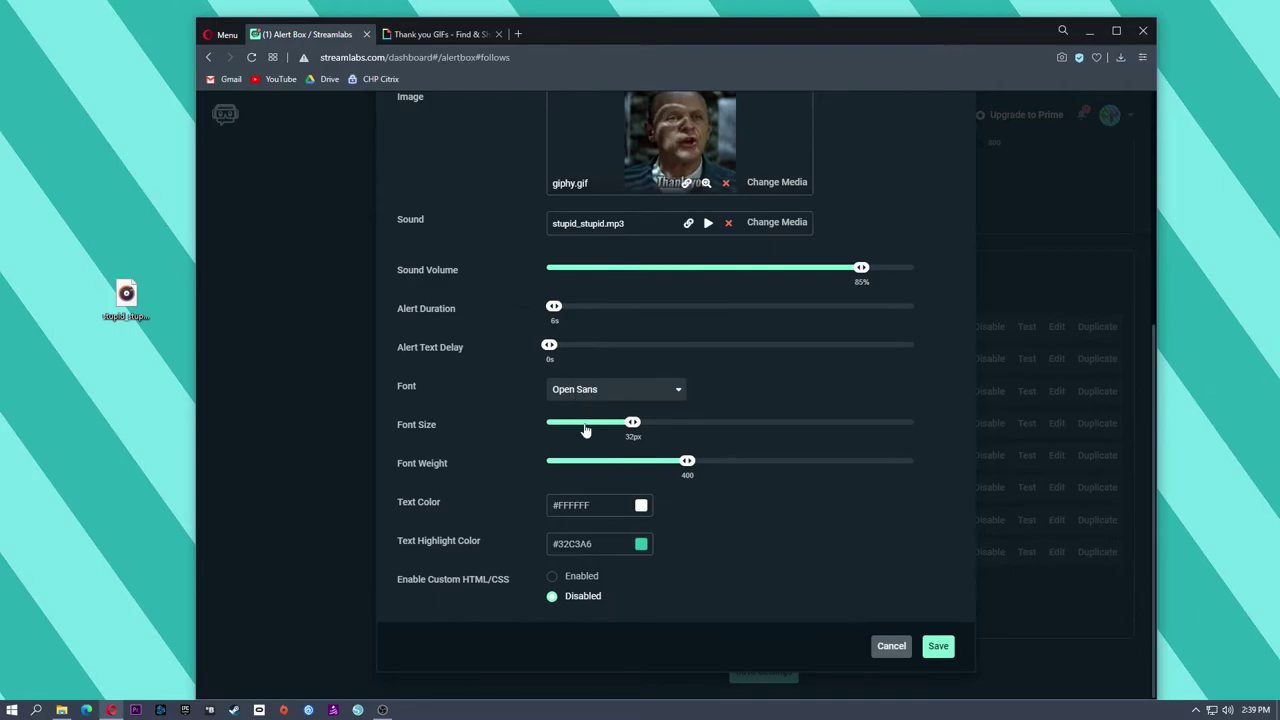
drag(632, 422, 690, 426)
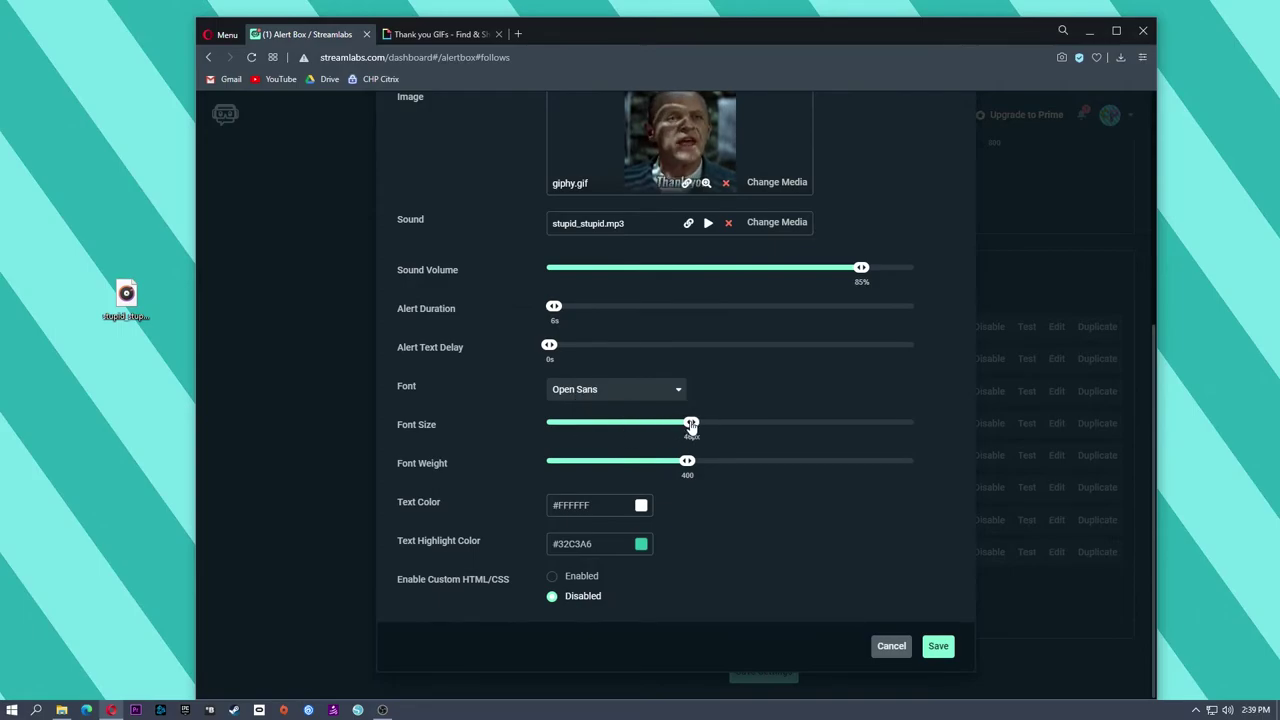
click(645, 549)
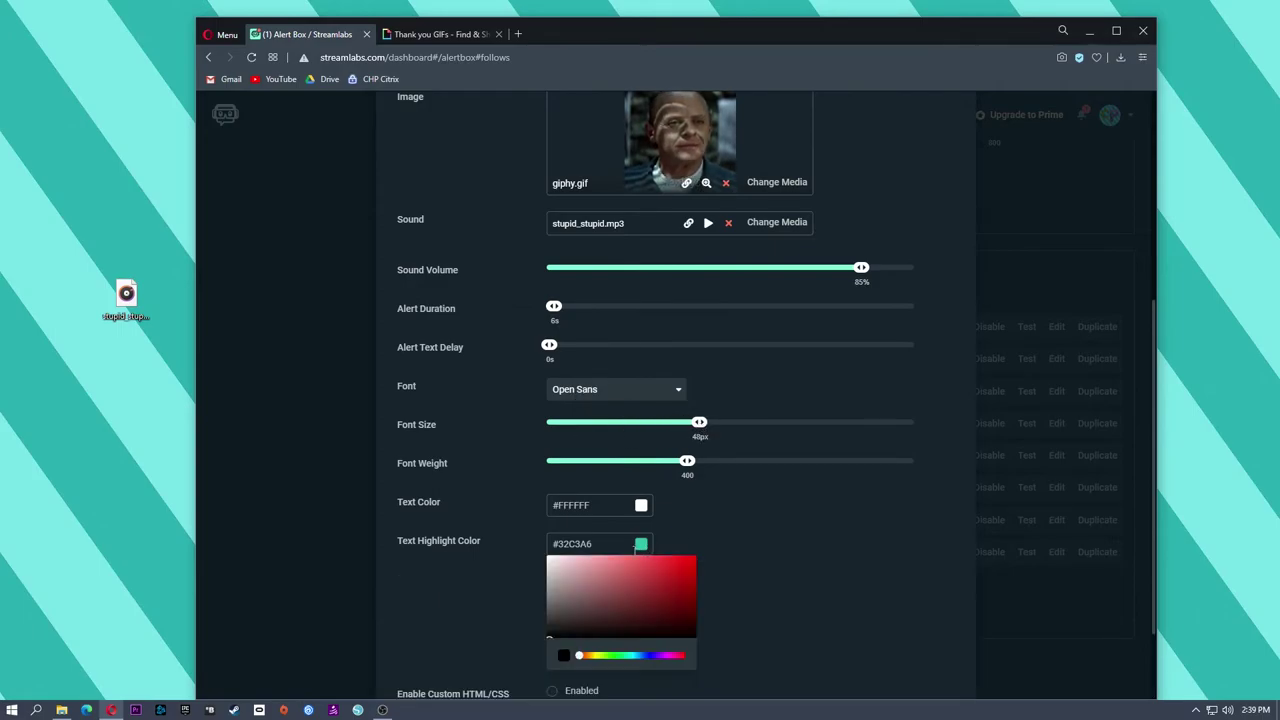
drag(654, 574, 711, 557)
click(777, 537)
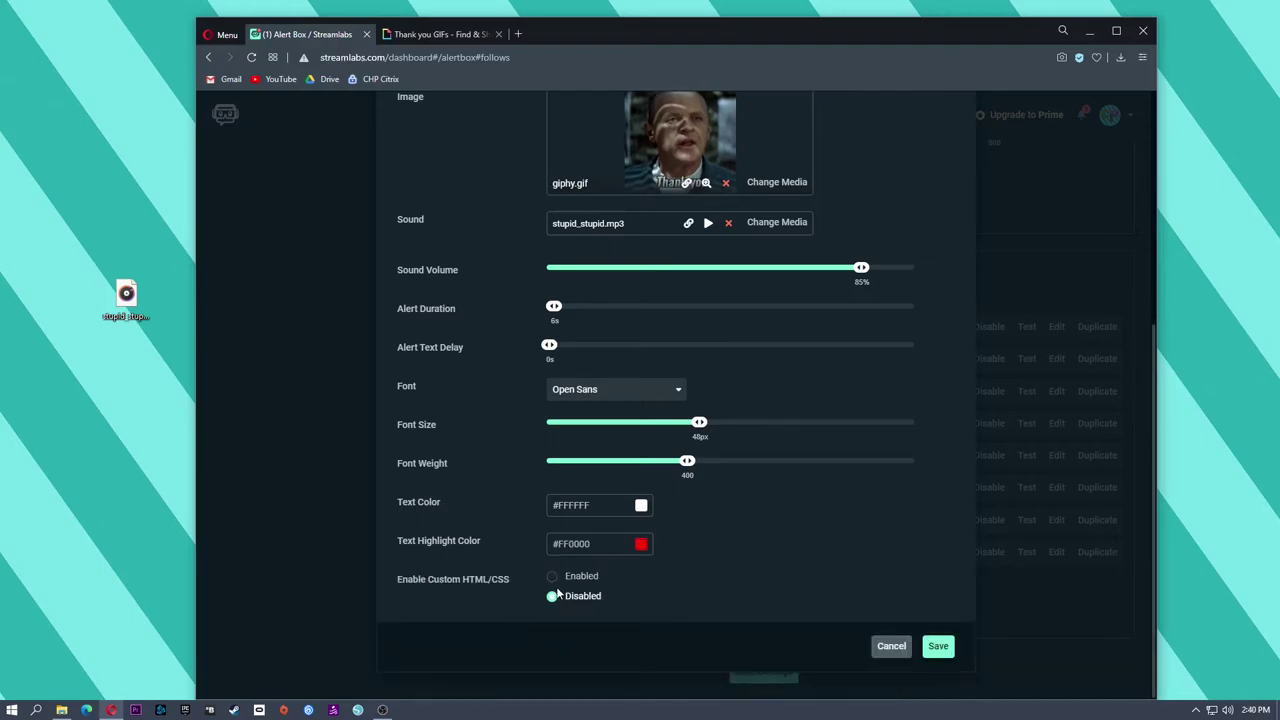
click(932, 646)
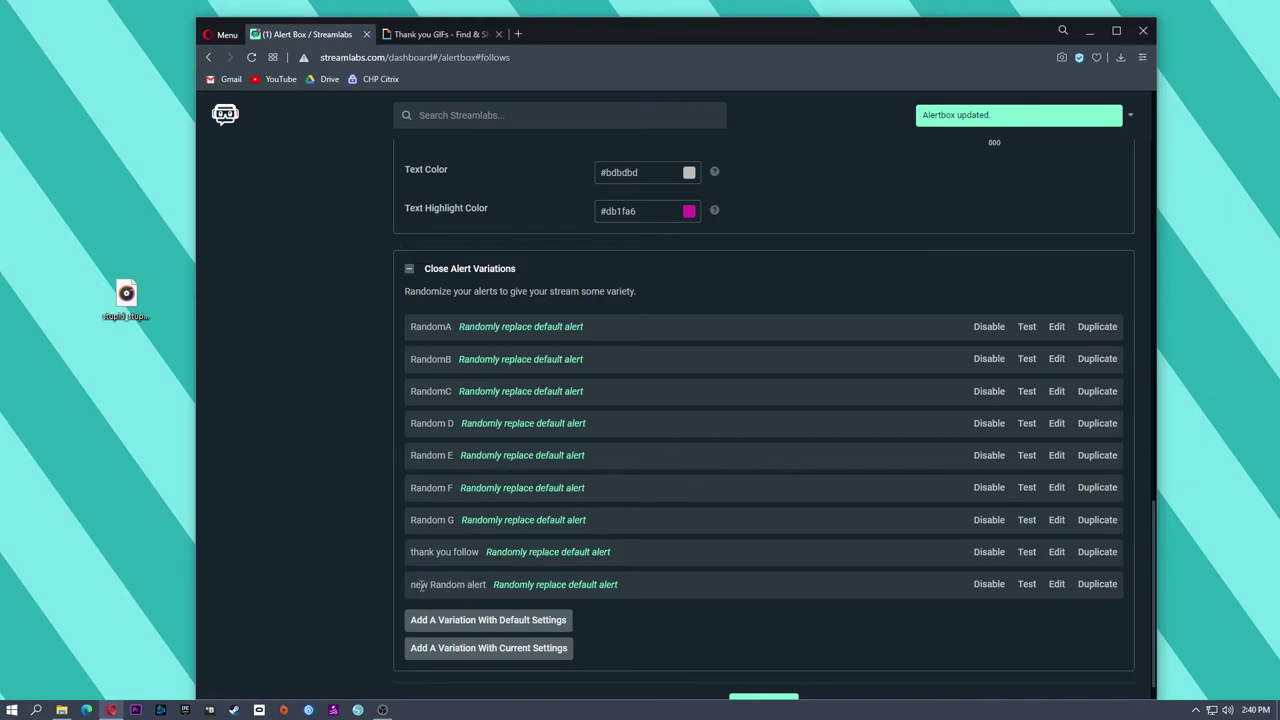
Launch the alert box widget window and test 'new Random alert', watching the thank-you GIF play
drag(489, 591, 545, 591)
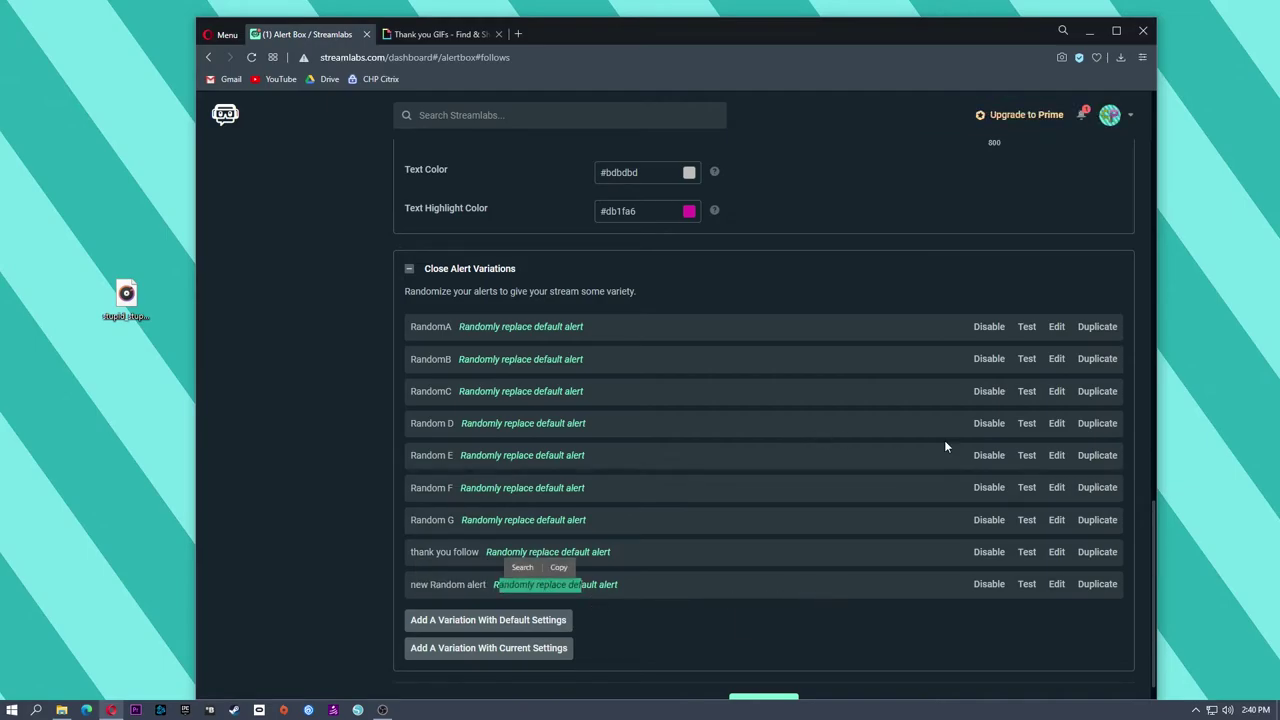
scroll(775, 469, up, 10)
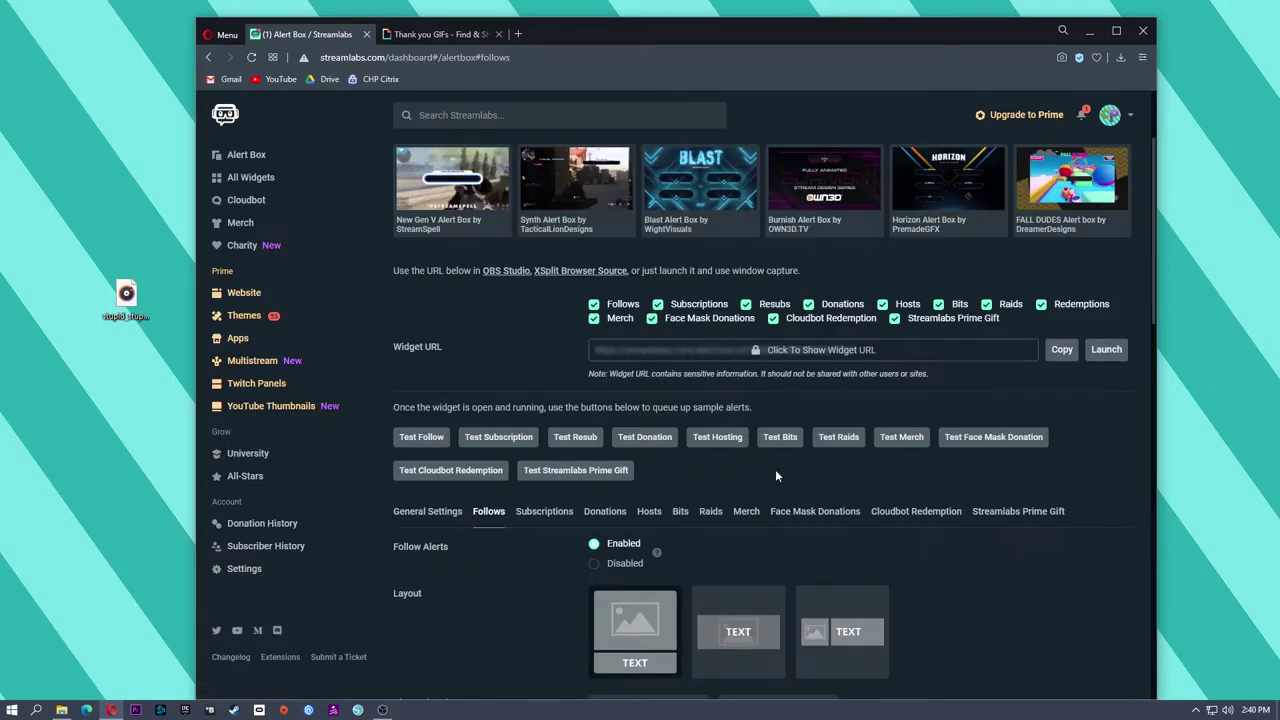
click(1106, 350)
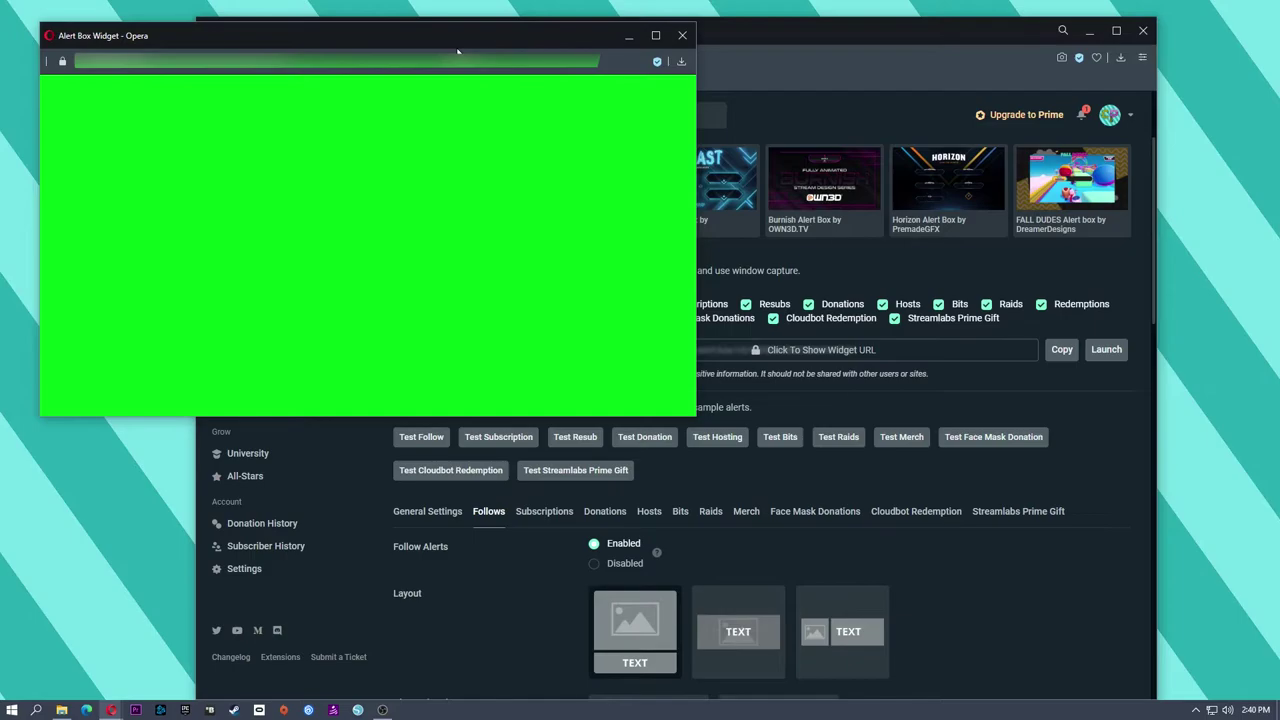
scroll(749, 500, down, 10)
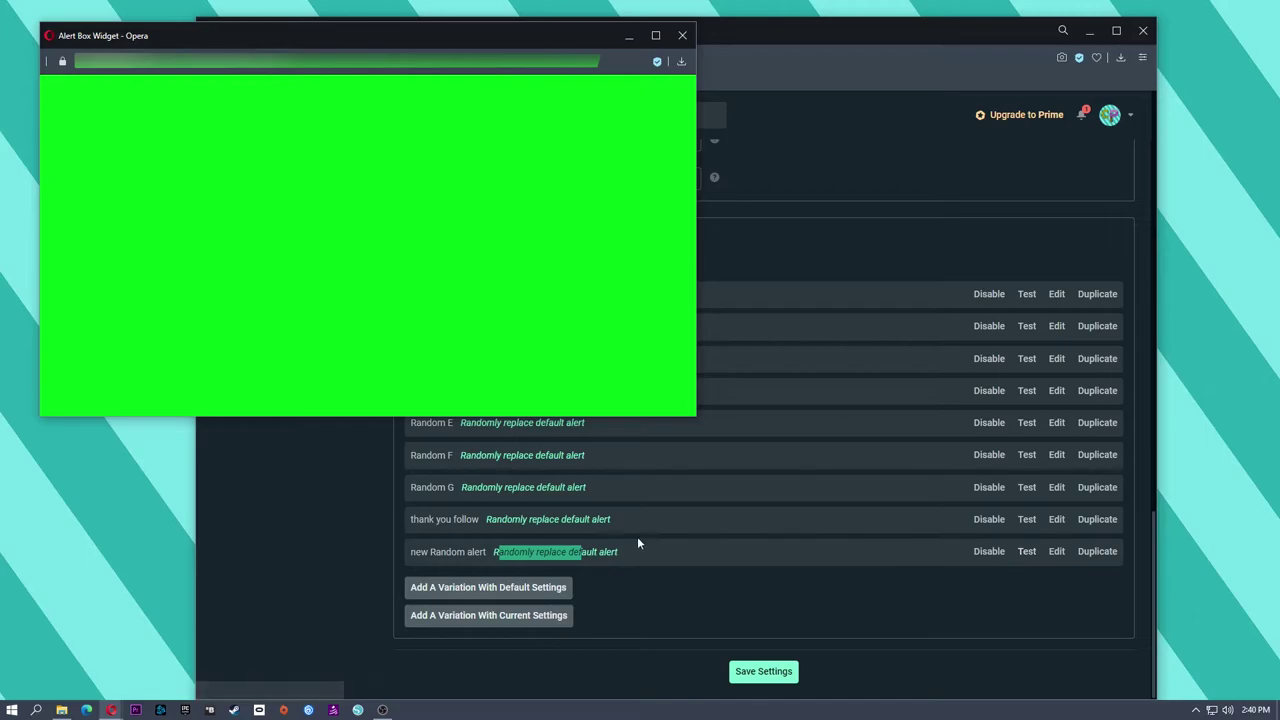
click(1026, 558)
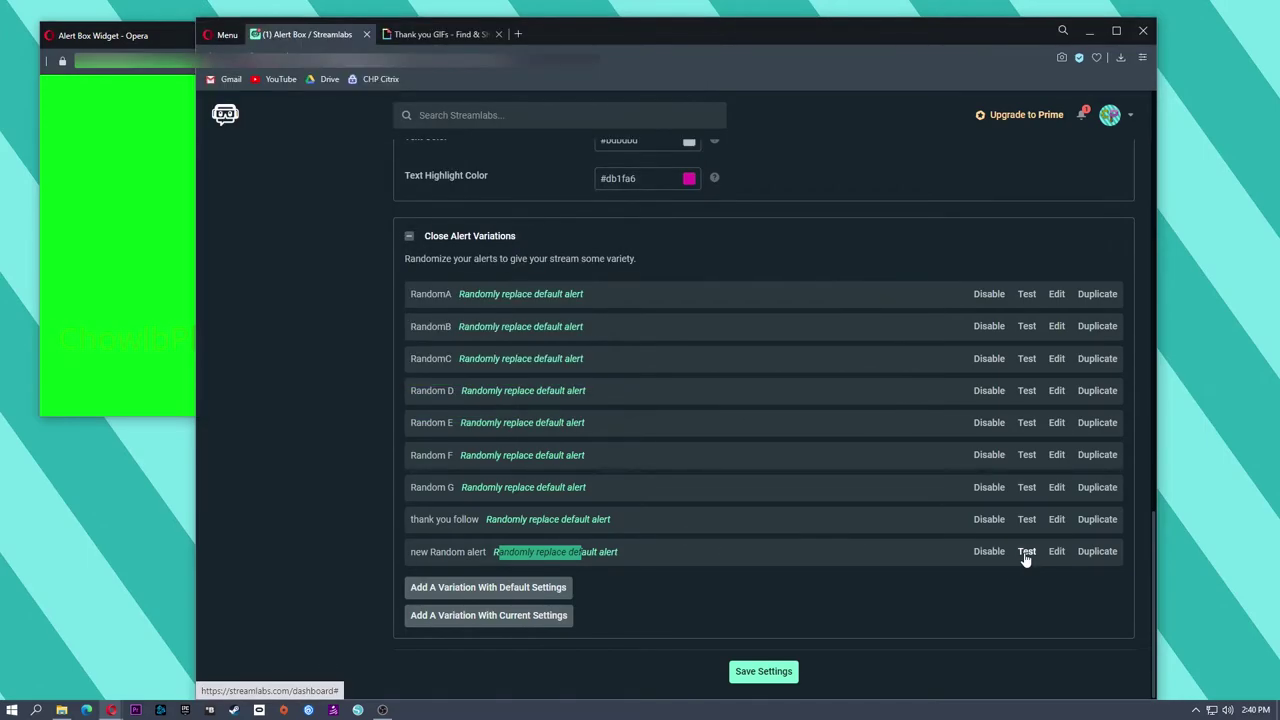
click(160, 272)
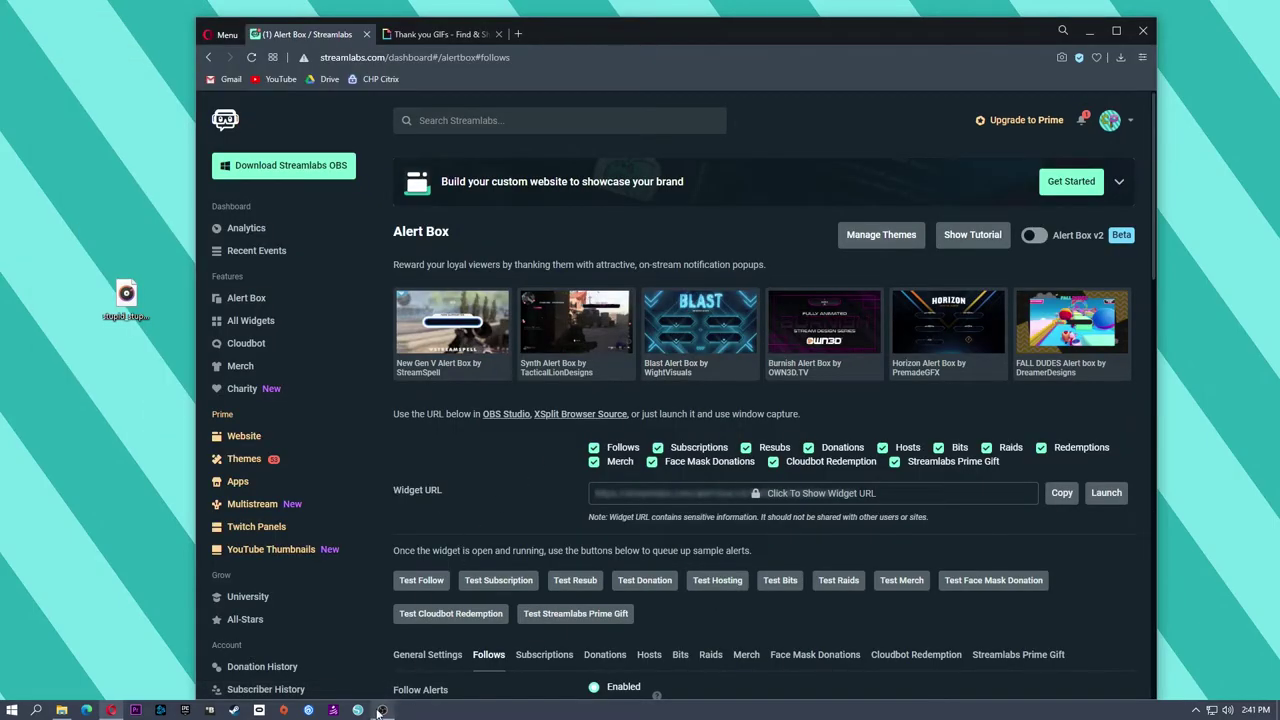
Add a Browser source named SL_ALERTS to the WebCam Scene in OBS
click(381, 710)
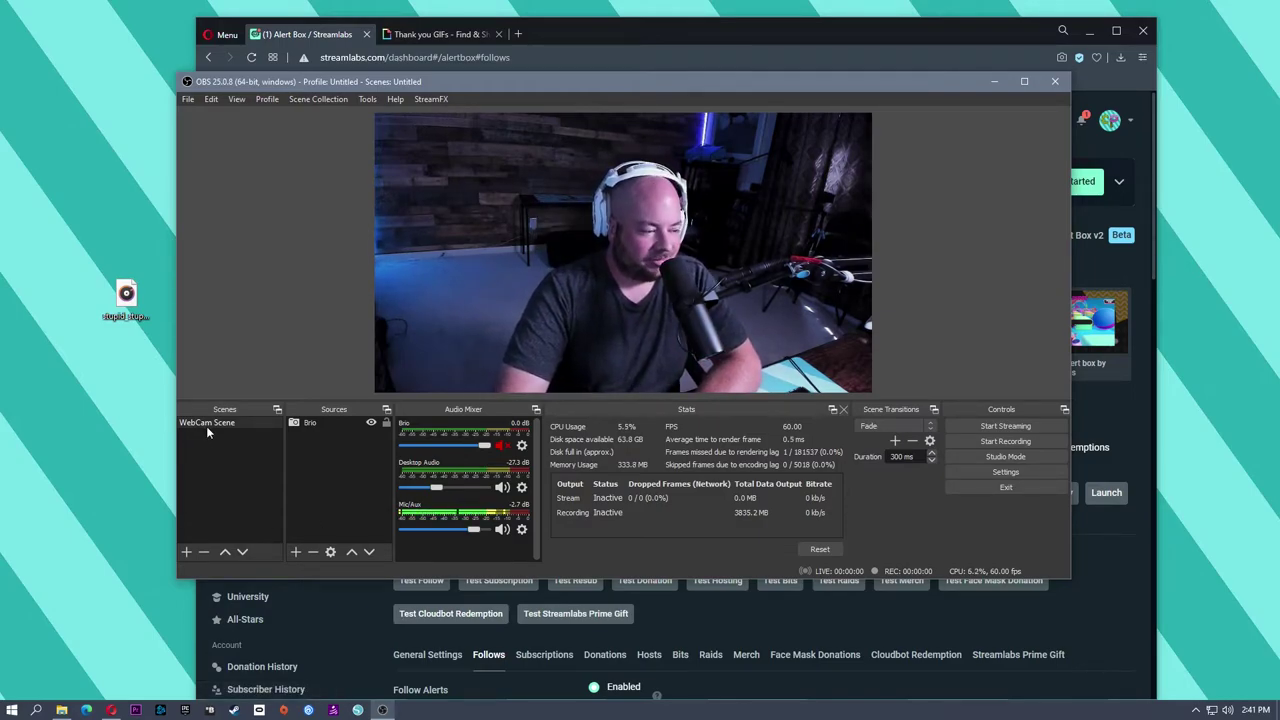
click(316, 423)
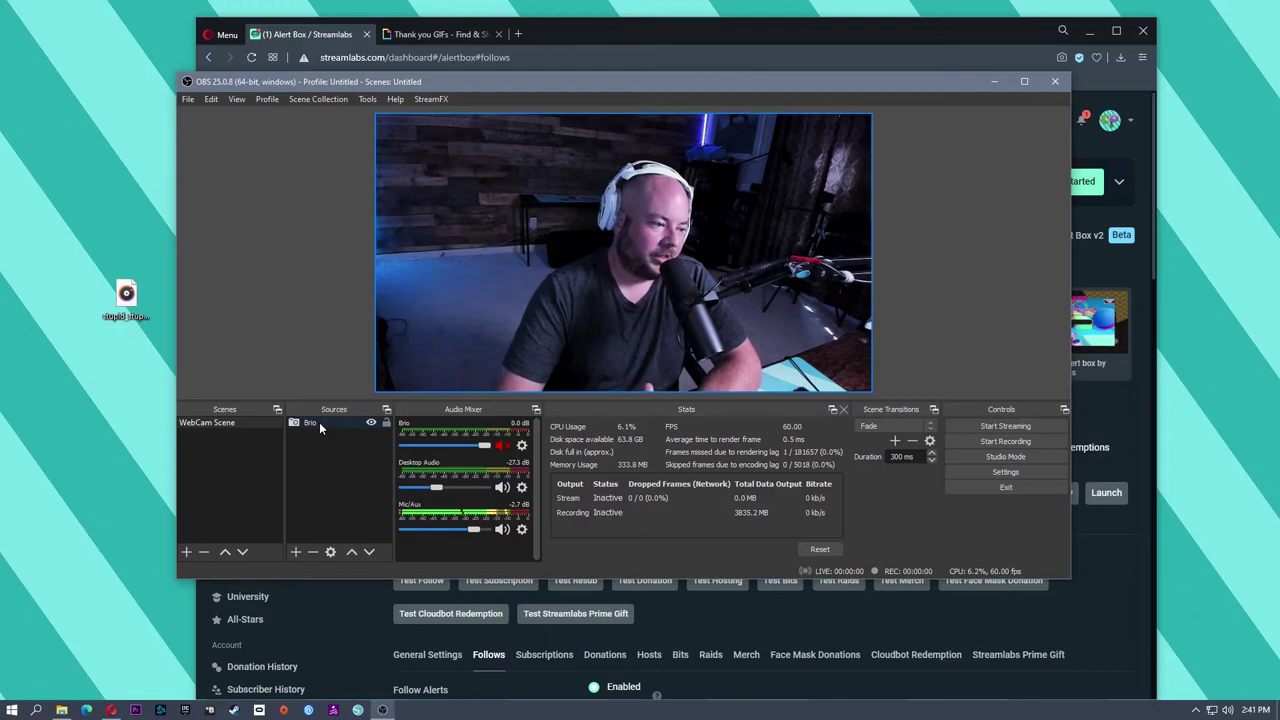
click(296, 552)
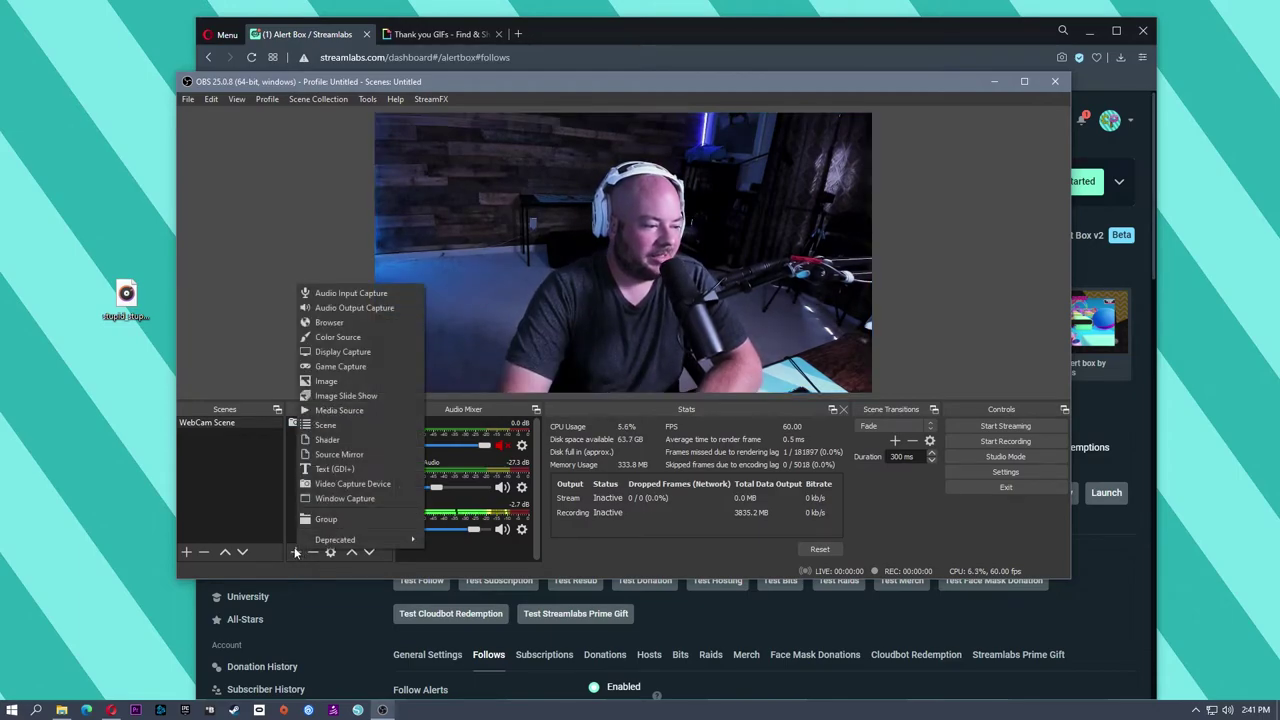
click(347, 324)
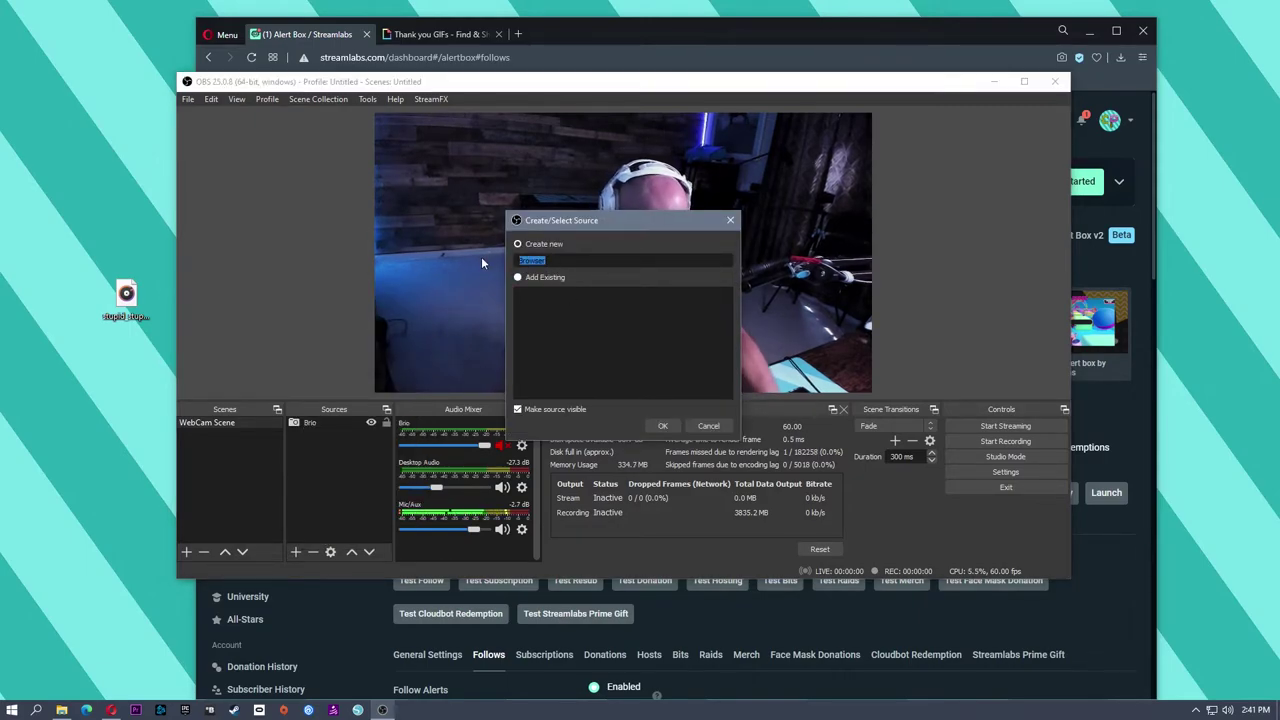
text(SL_ALERTS)
key(Return)
Select the default URL in SL_ALERTS and copy the Streamlabs alert box widget URL
drag(577, 390, 421, 396)
click(1122, 411)
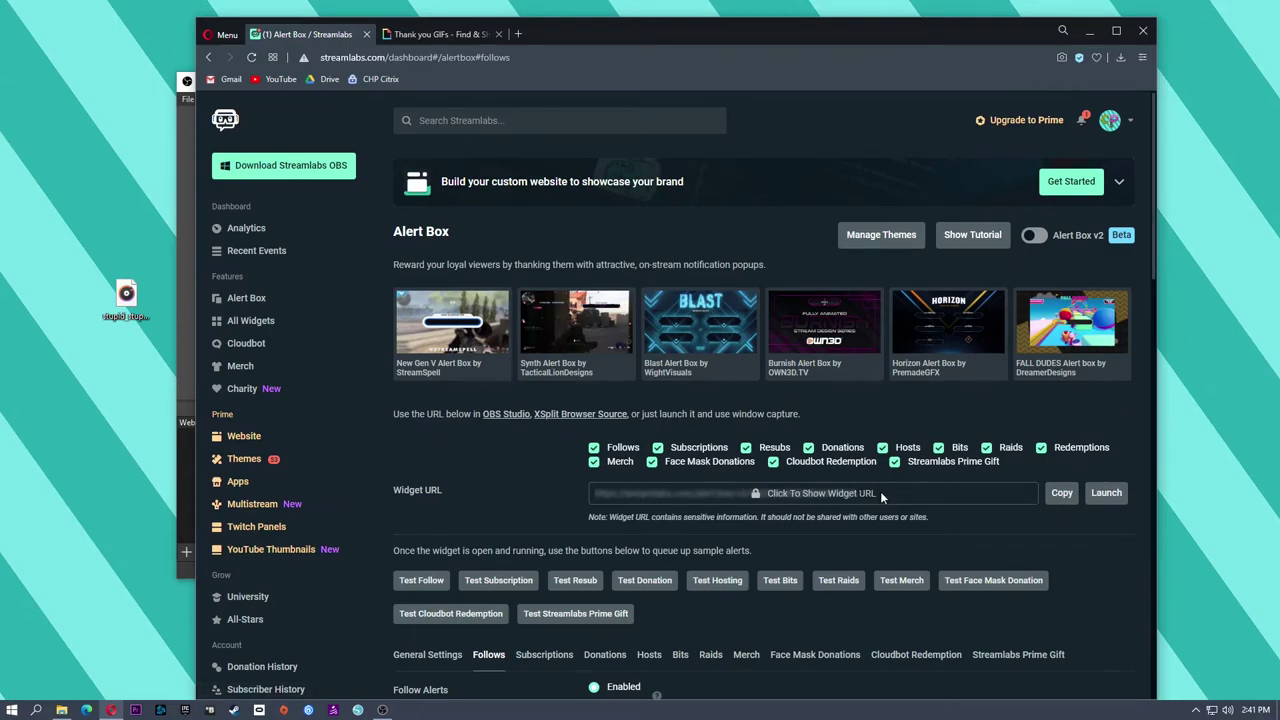
click(1062, 501)
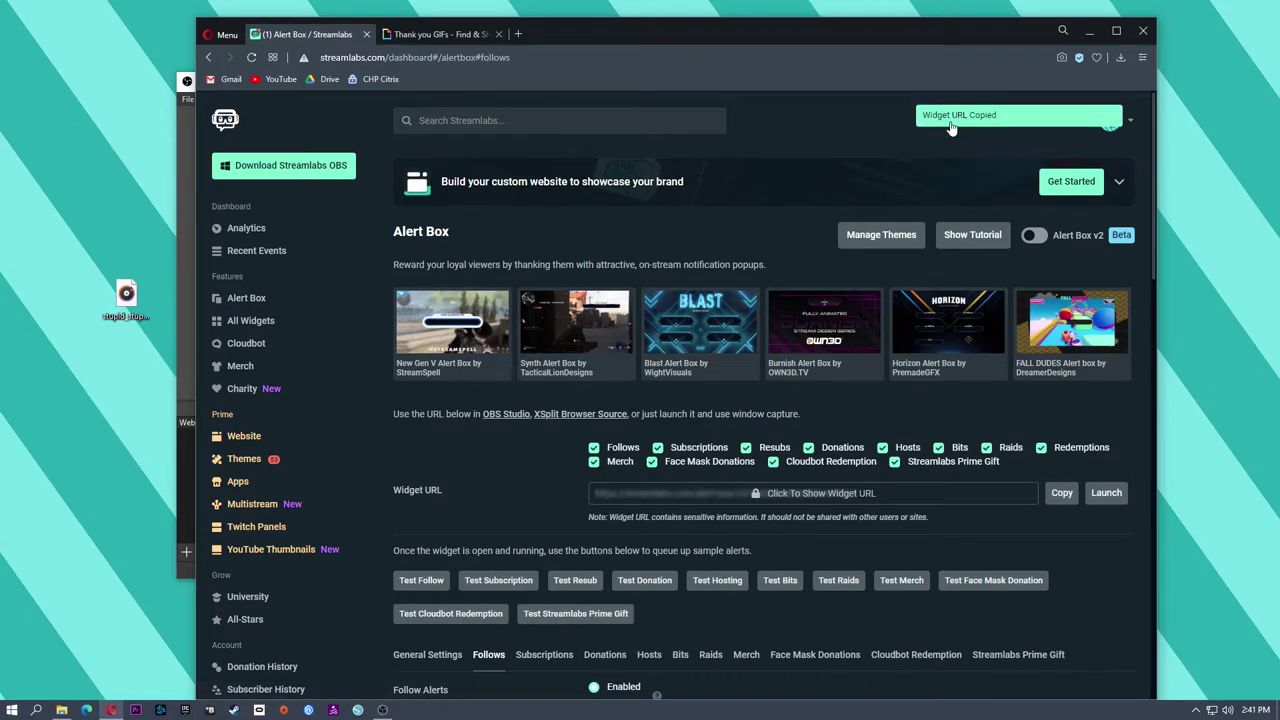
Paste the alert box widget URL into the SL_ALERTS URL field
click(181, 384)
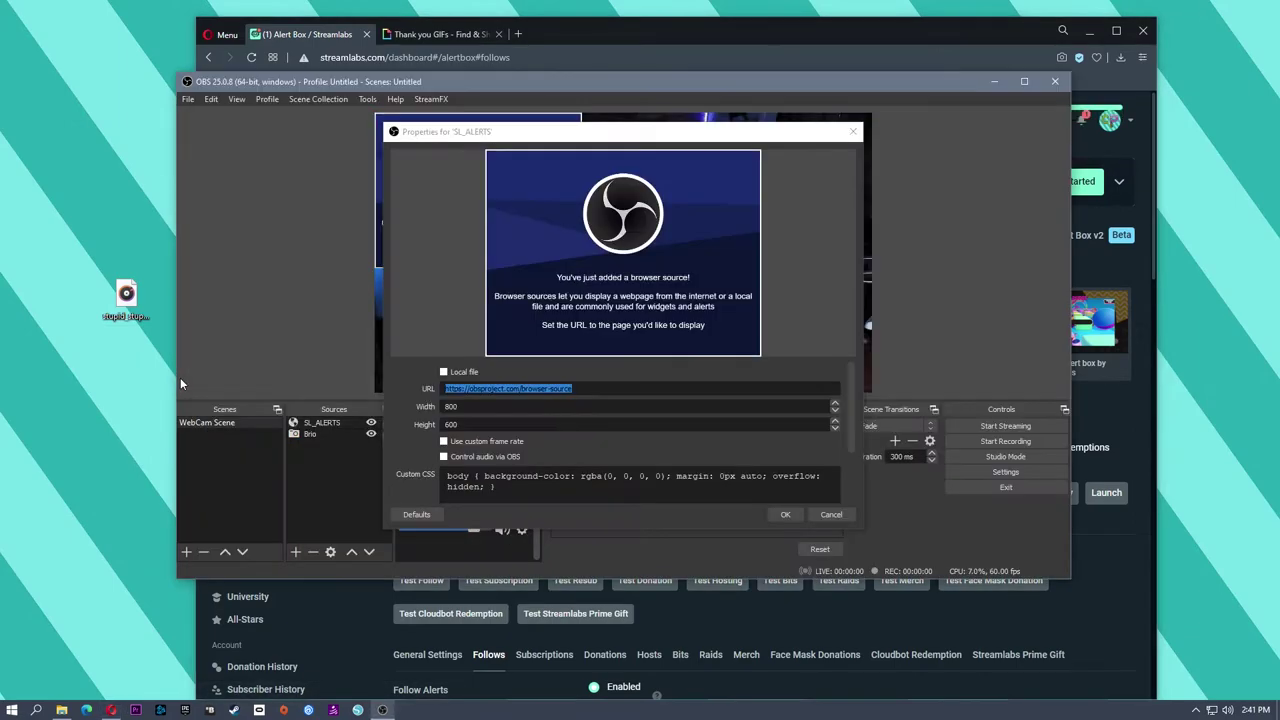
right_click(578, 392)
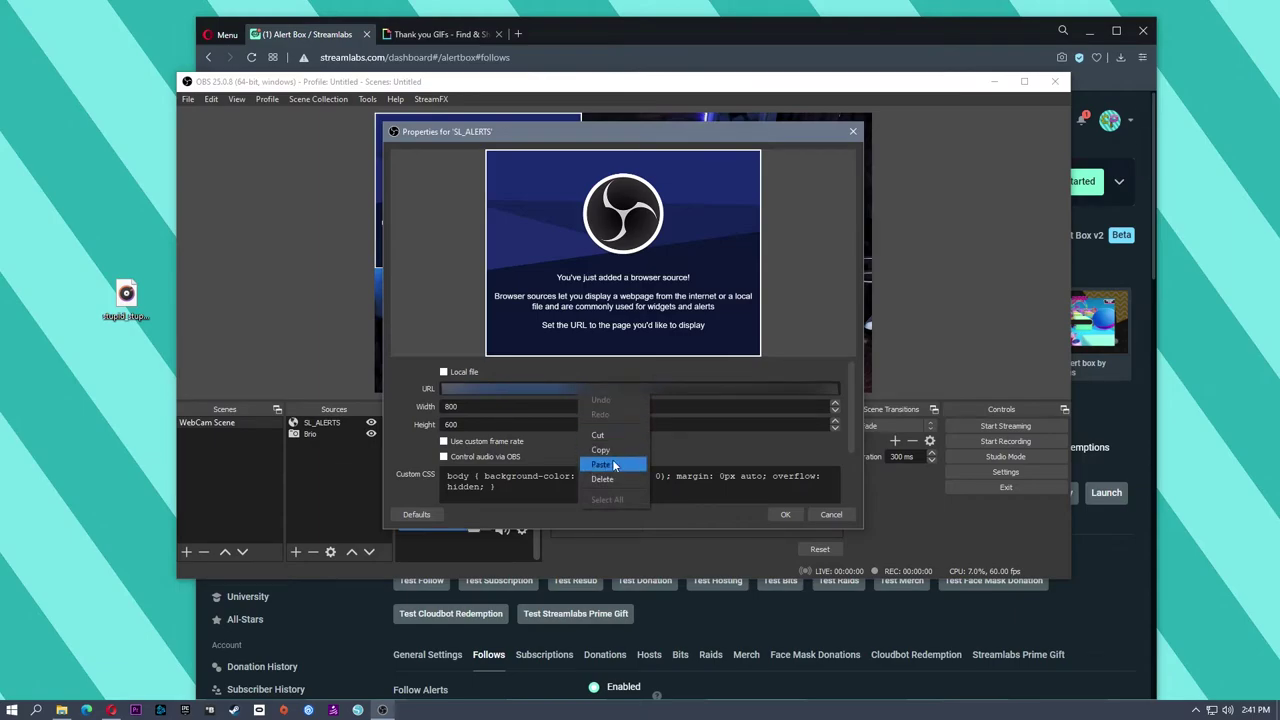
click(601, 465)
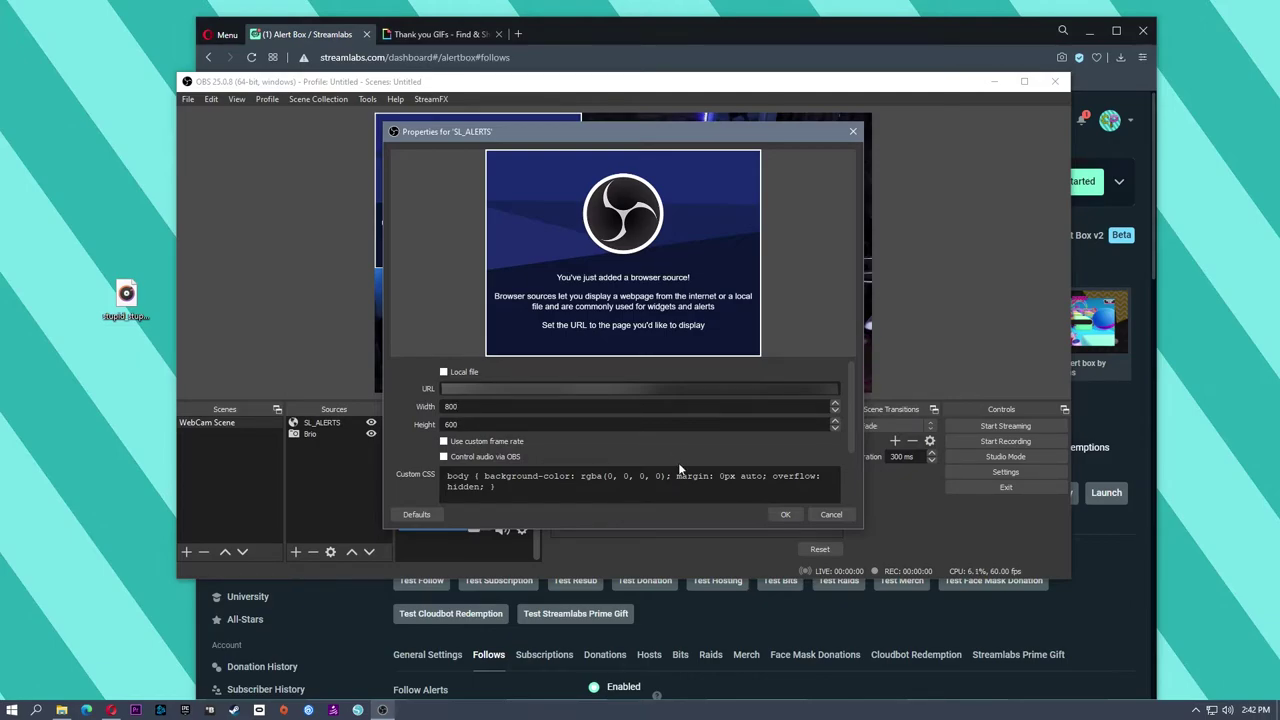
Save SL_ALERTS properties, then move and enlarge its alert area over the webcam picture's centre
click(784, 514)
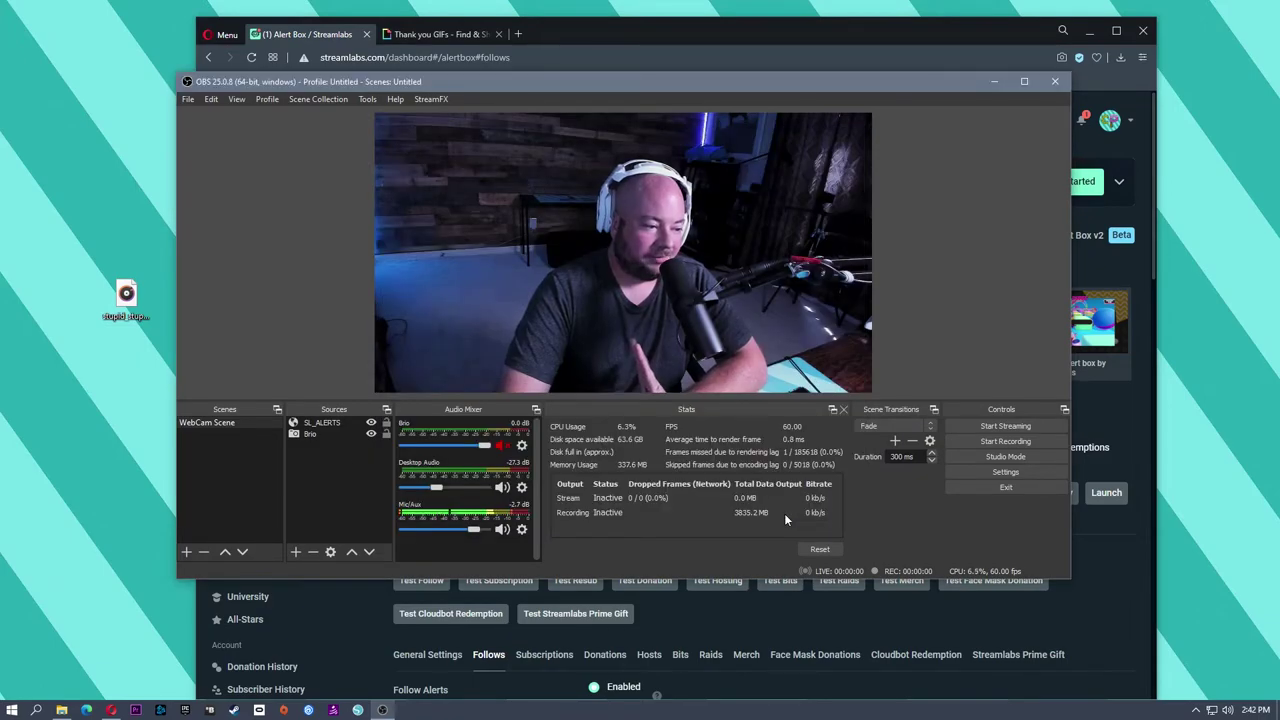
click(322, 434)
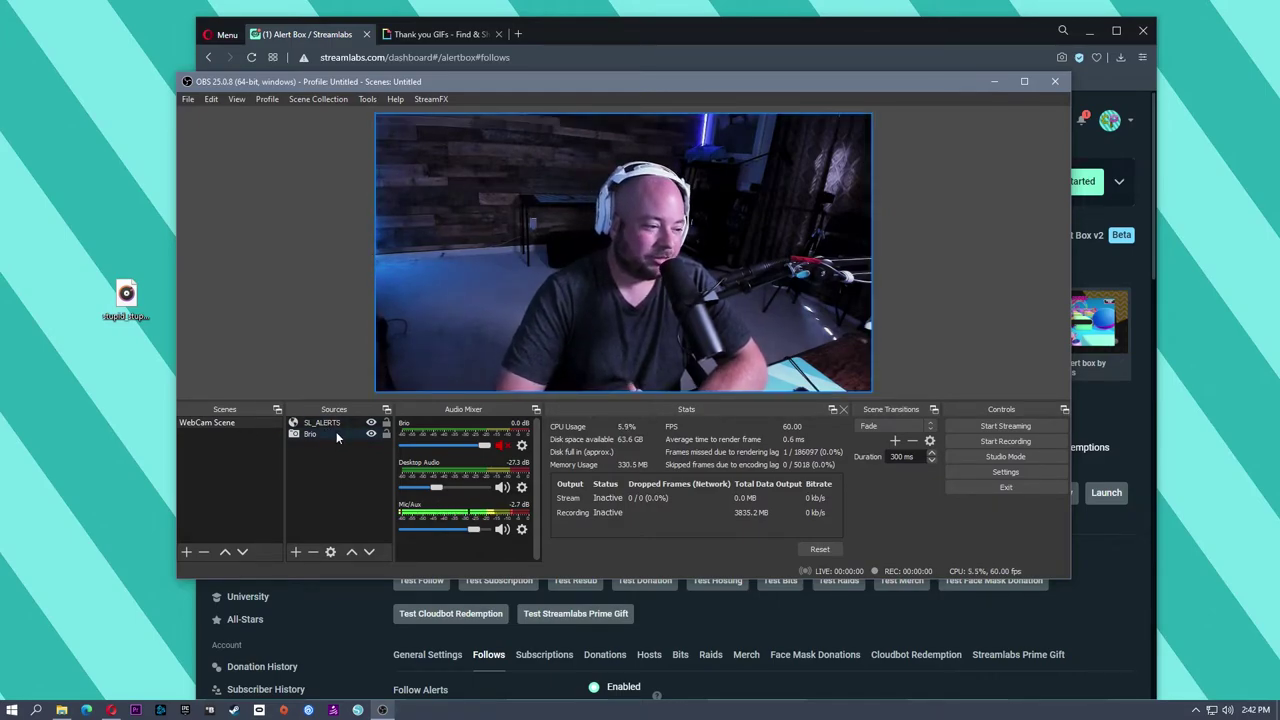
click(326, 424)
click(330, 435)
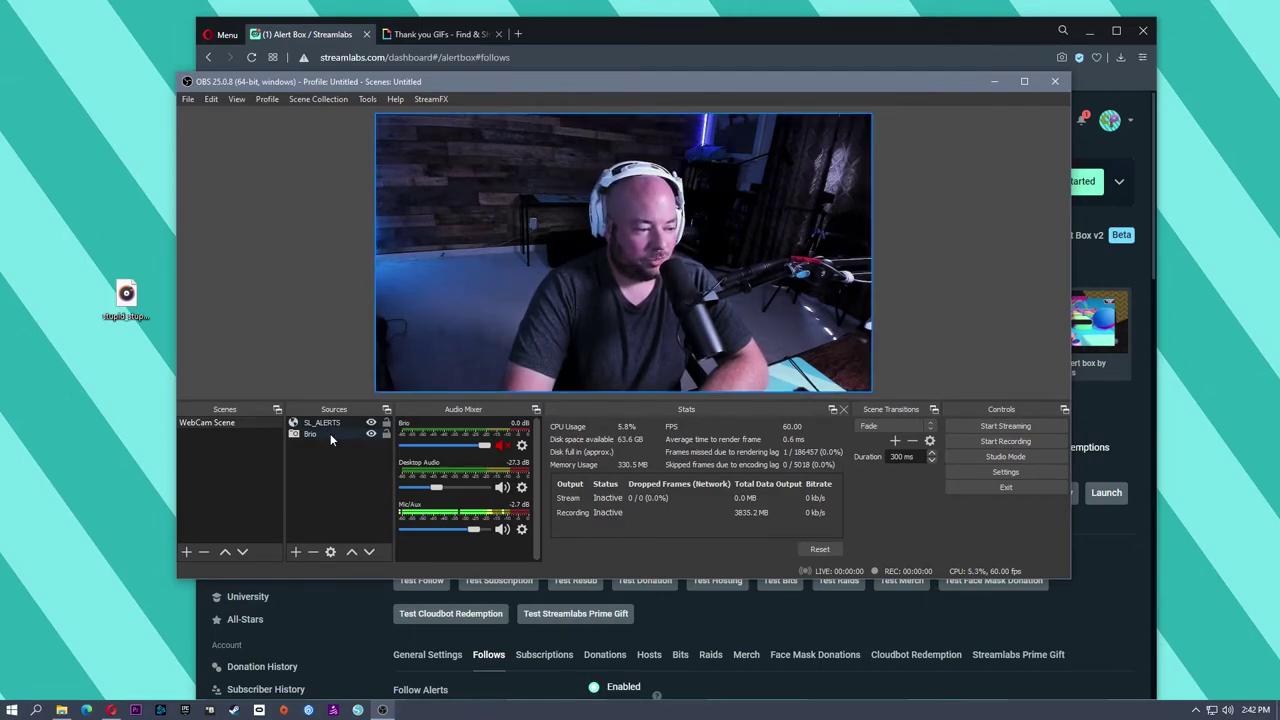
click(330, 424)
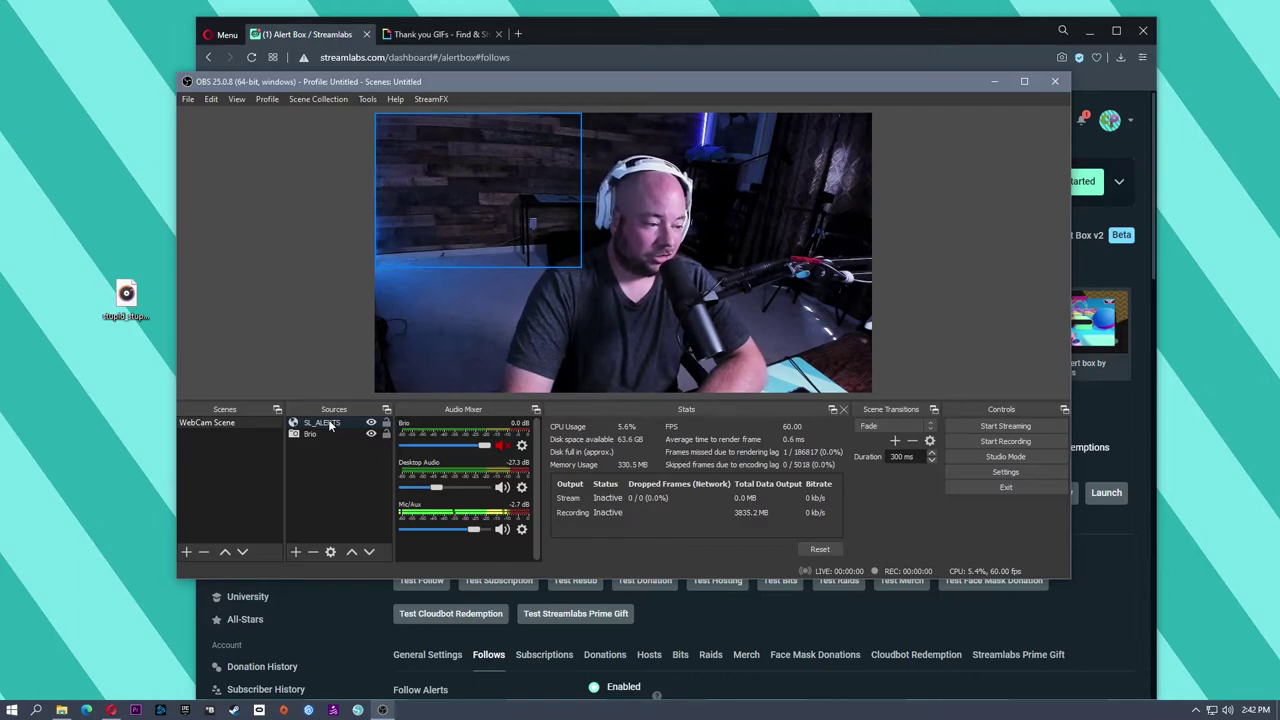
click(421, 315)
click(466, 258)
drag(504, 214, 610, 249)
drag(687, 297, 716, 318)
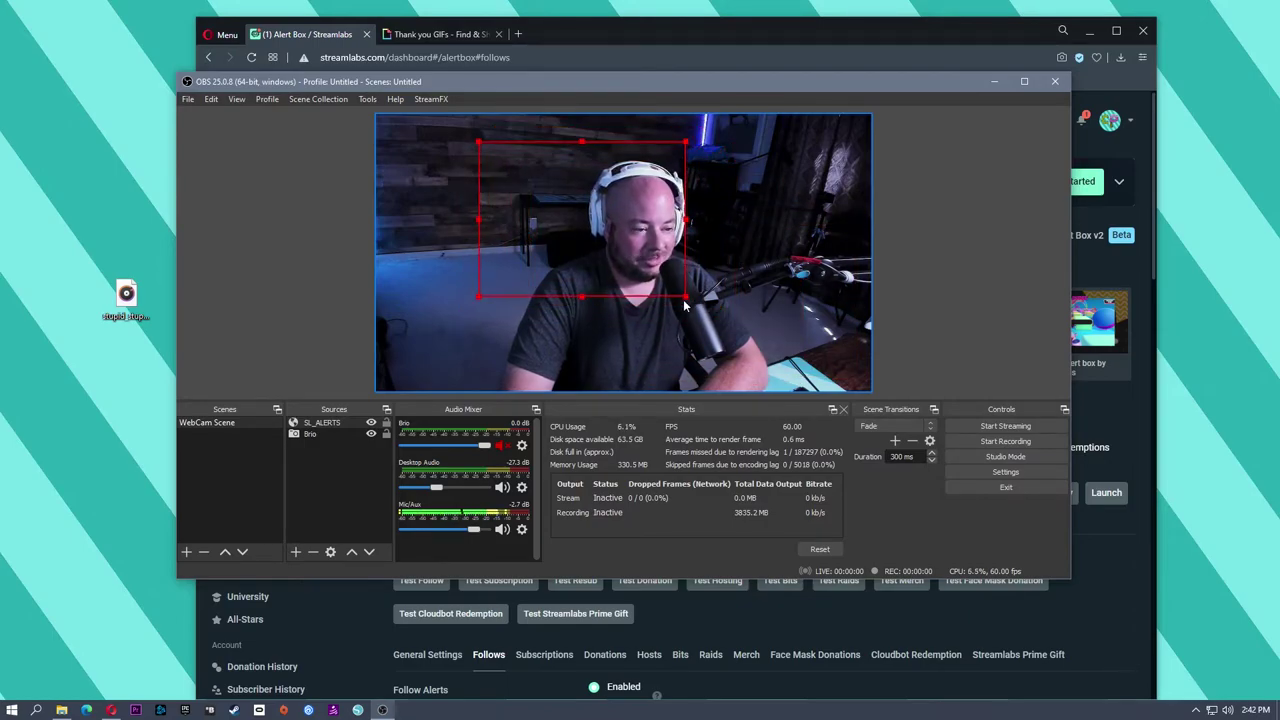
click(320, 308)
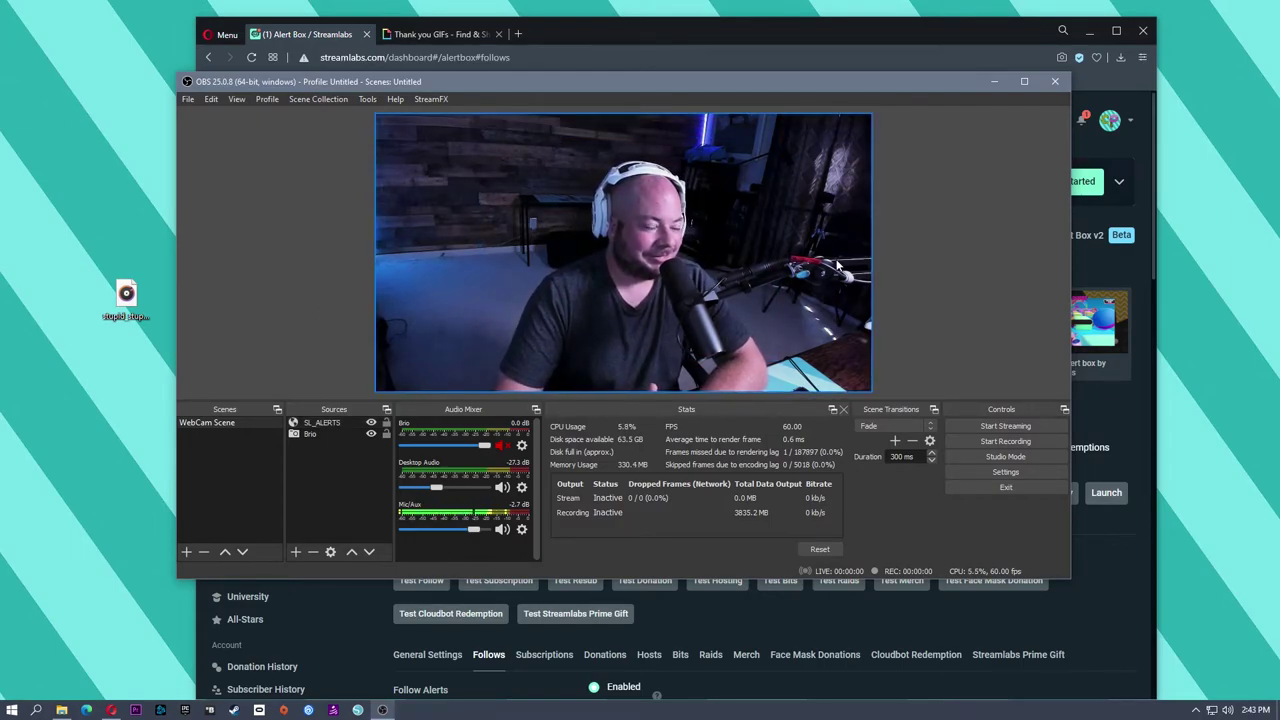
Move the OBS window aside so the Streamlabs Alert Box follow settings show
drag(887, 84, 536, 168)
drag(602, 39, 902, 25)
scroll(814, 528, down, 2)
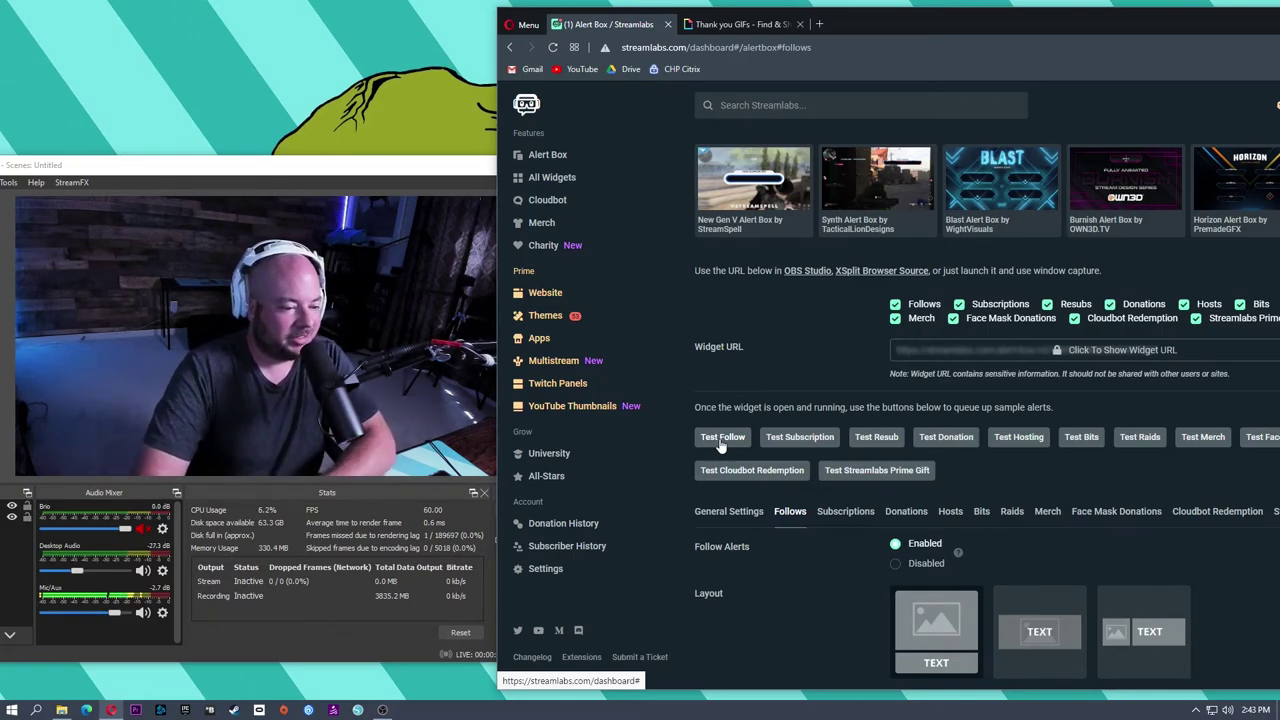
Send a test follow alert, then move the Brio webcam above SL_ALERTS in the Sources list
click(719, 444)
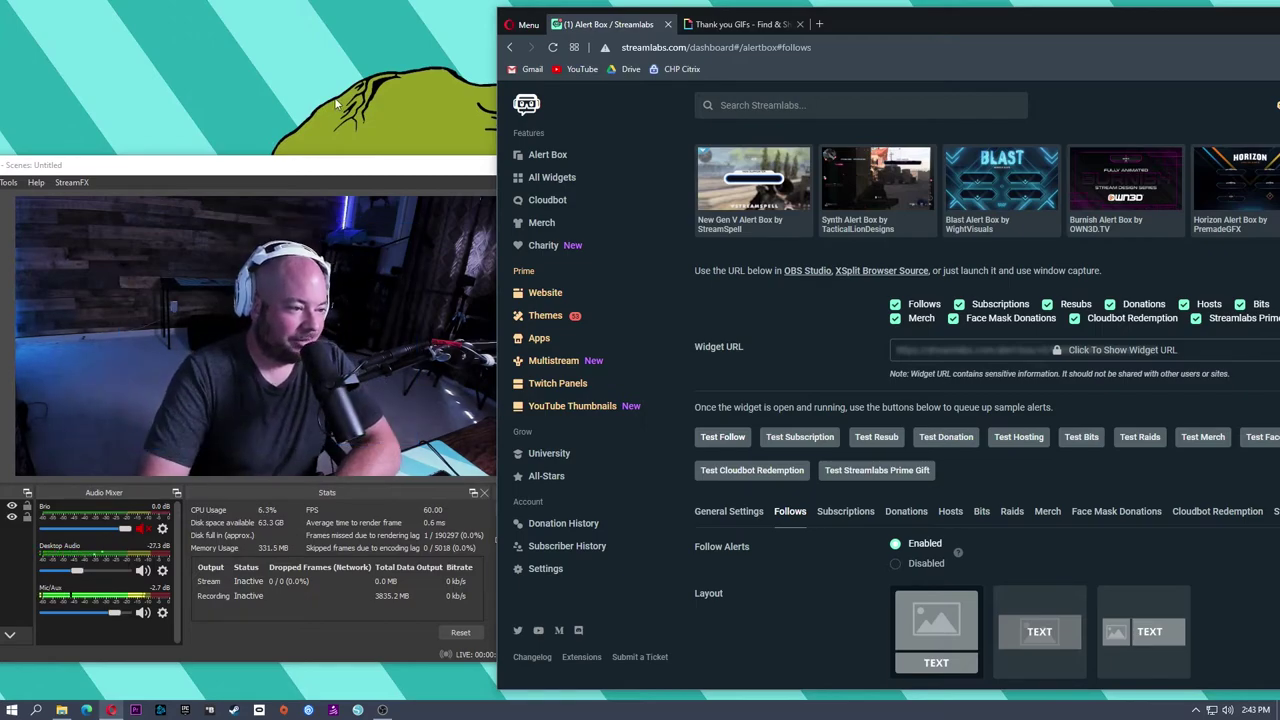
drag(278, 165, 692, 113)
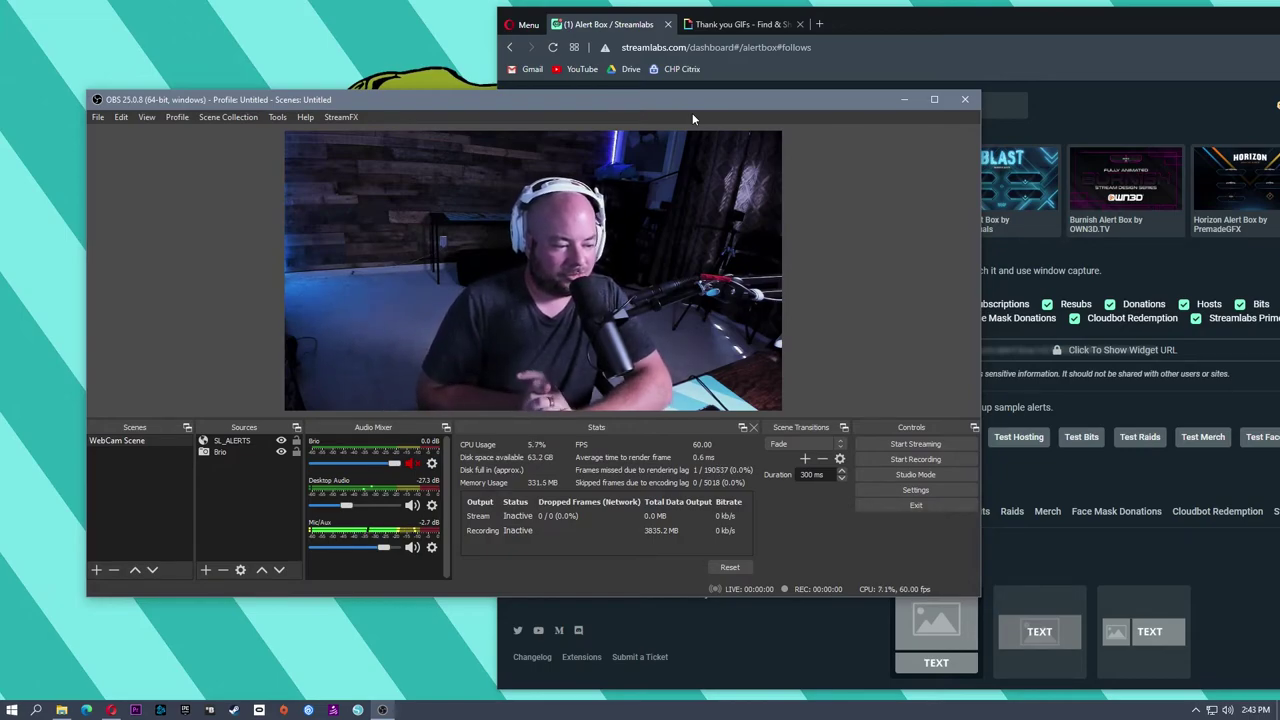
click(222, 454)
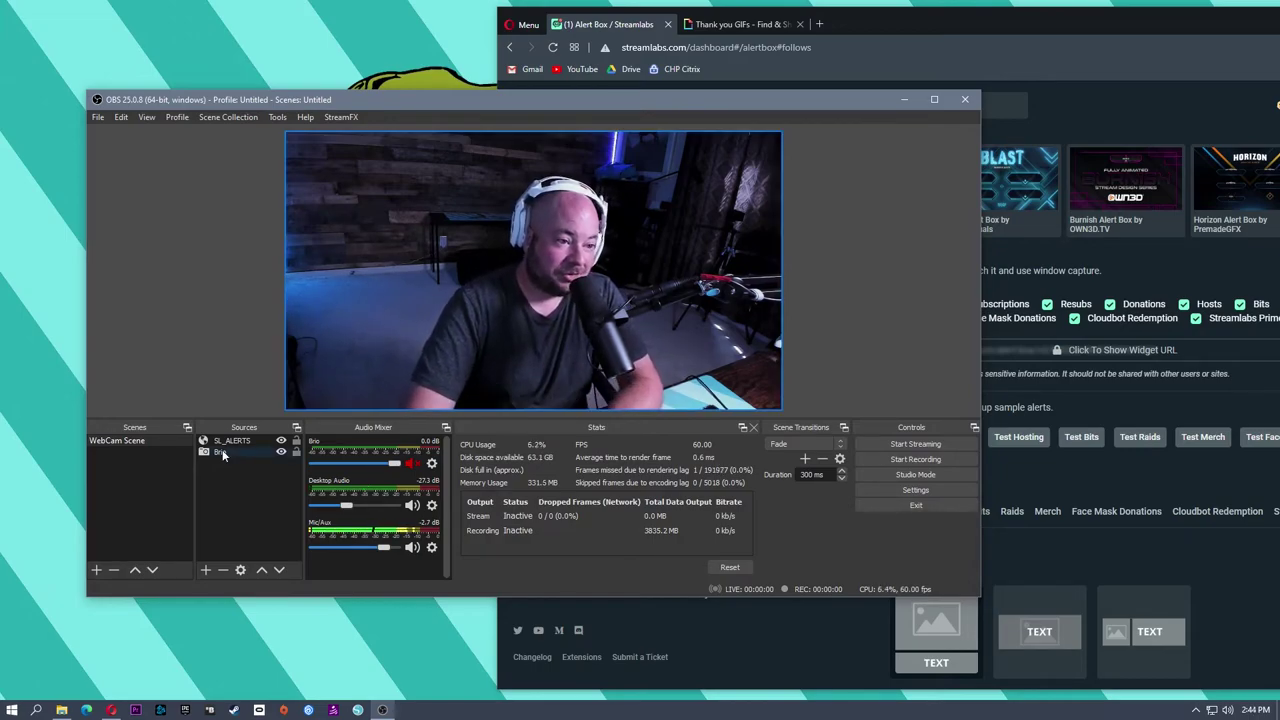
click(351, 302)
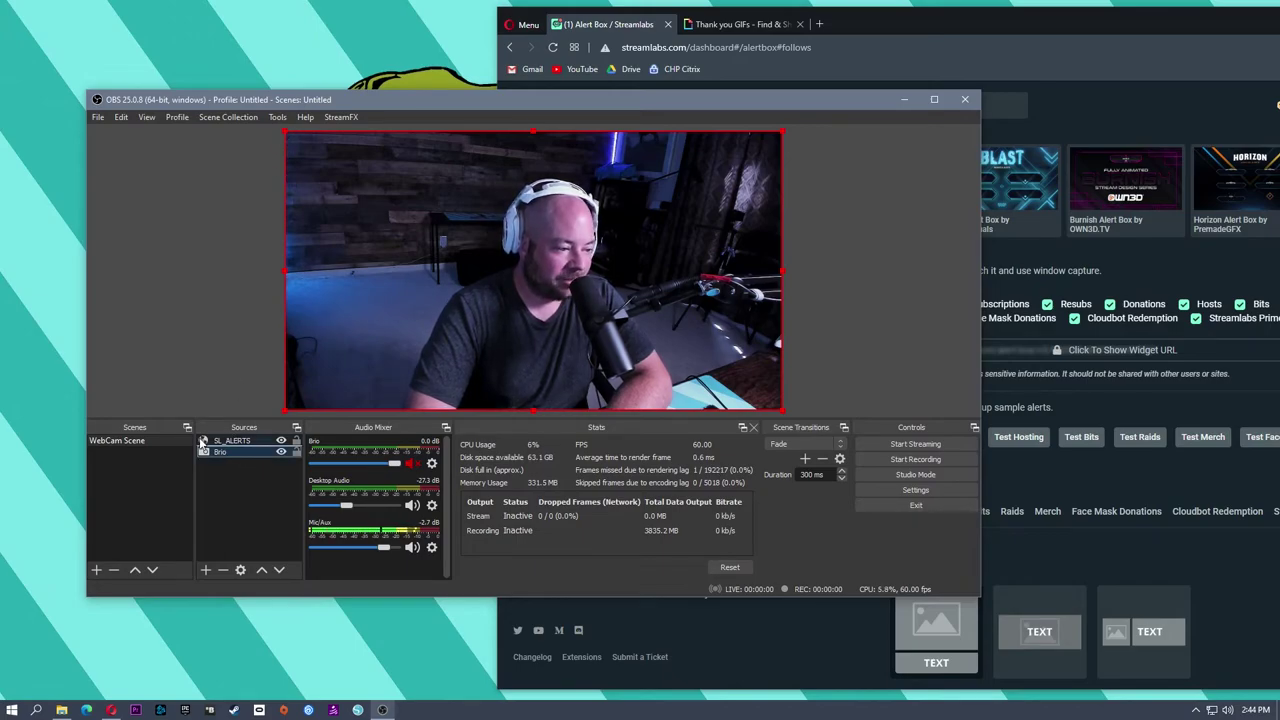
drag(237, 451, 253, 446)
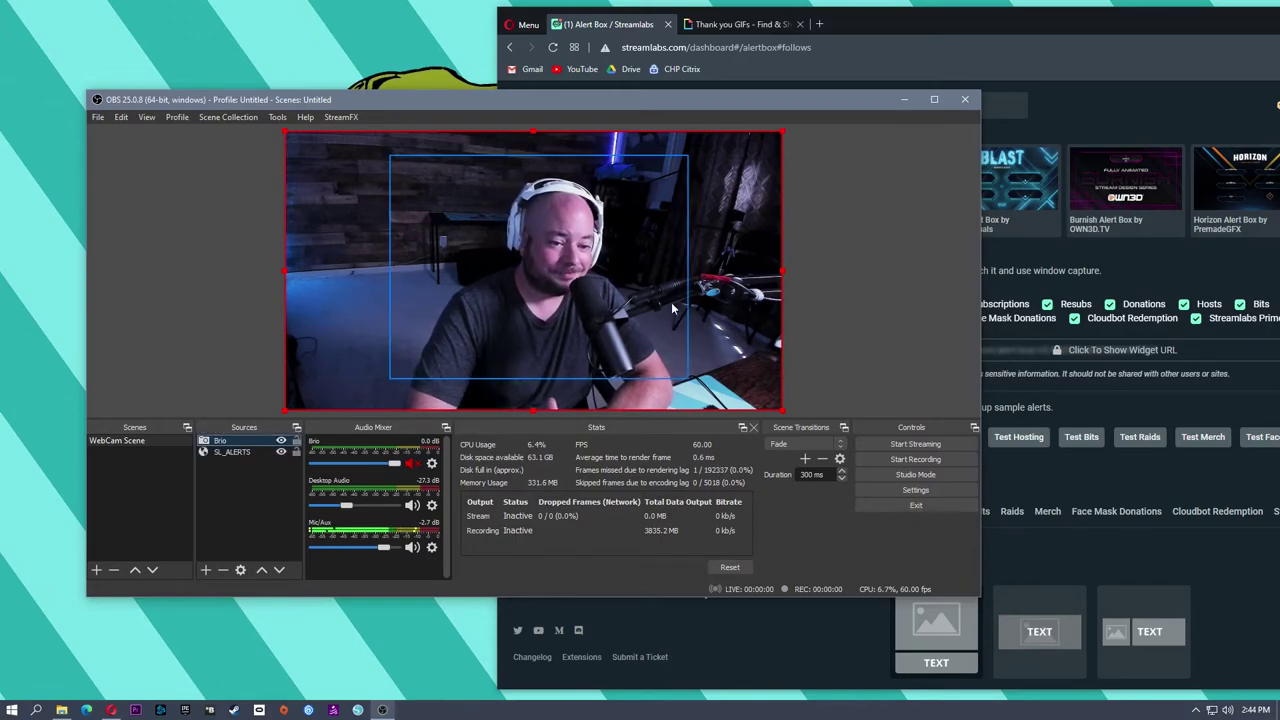
Rearrange the OBS and Streamlabs windows and send another test follow alert
click(1016, 59)
drag(446, 100, 215, 132)
click(769, 394)
click(726, 437)
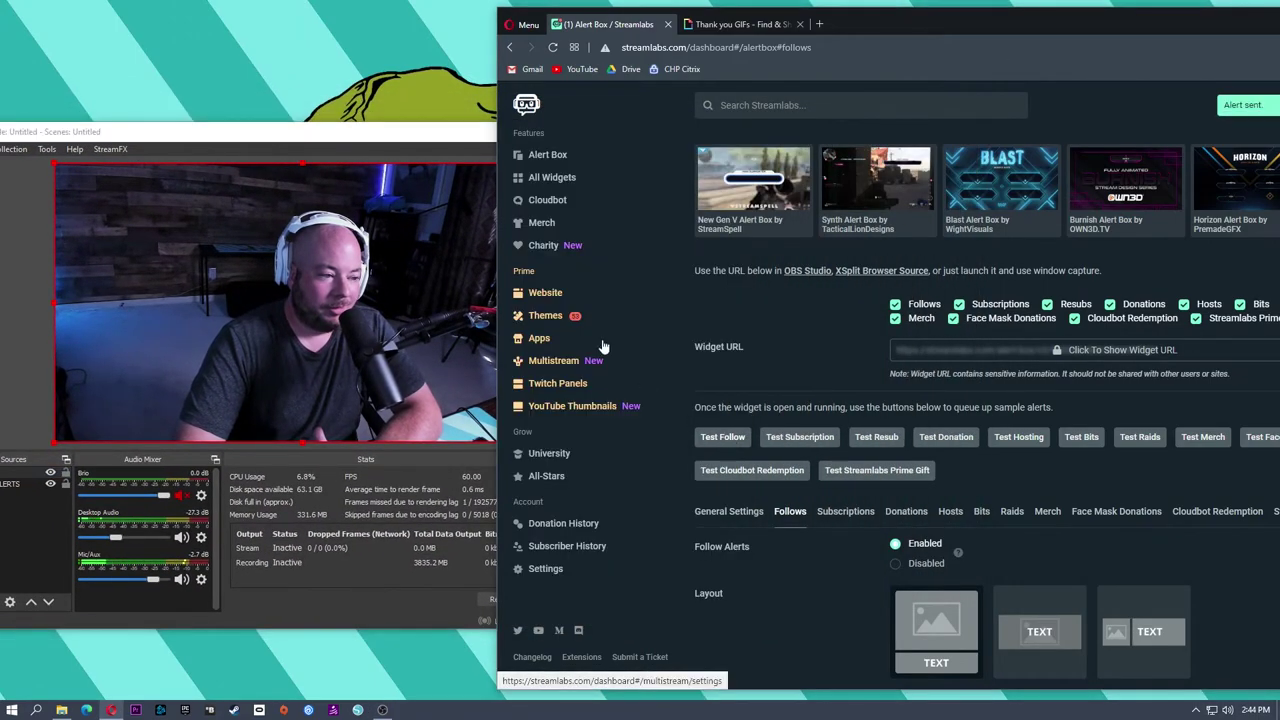
click(437, 137)
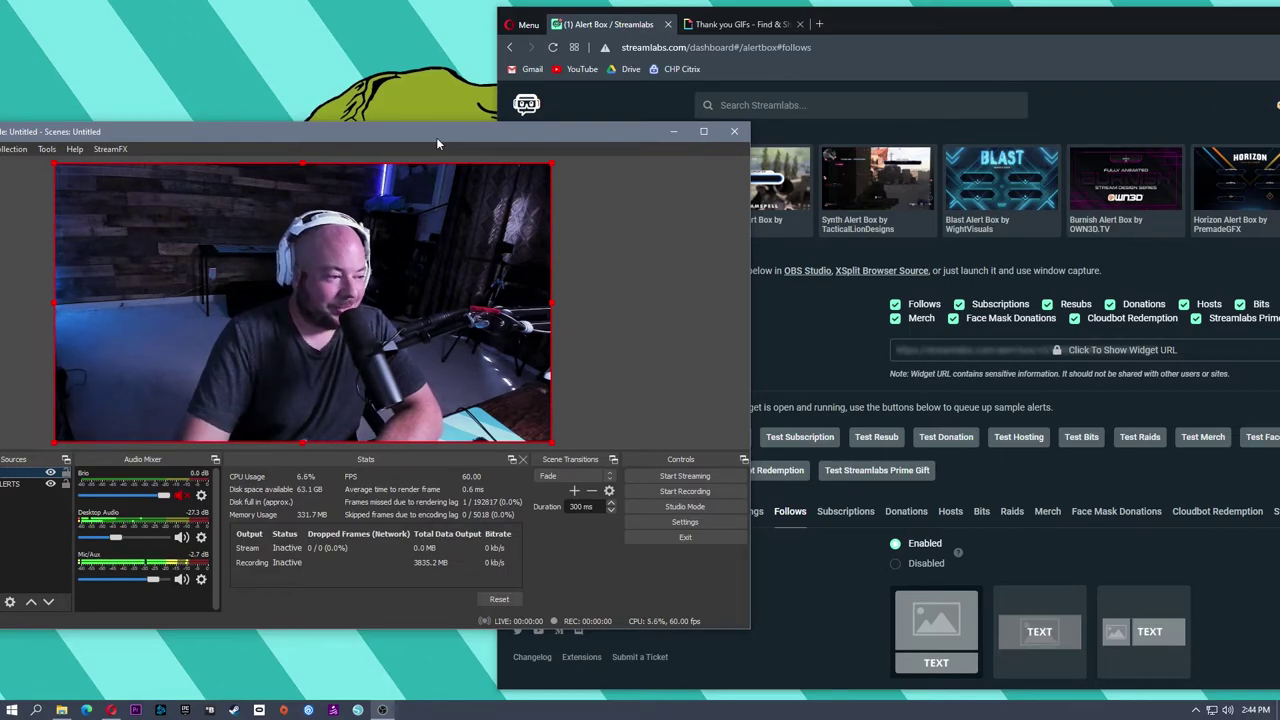
Move SL_ALERTS back above the Brio webcam so alerts show over the video
drag(415, 140, 568, 103)
click(160, 455)
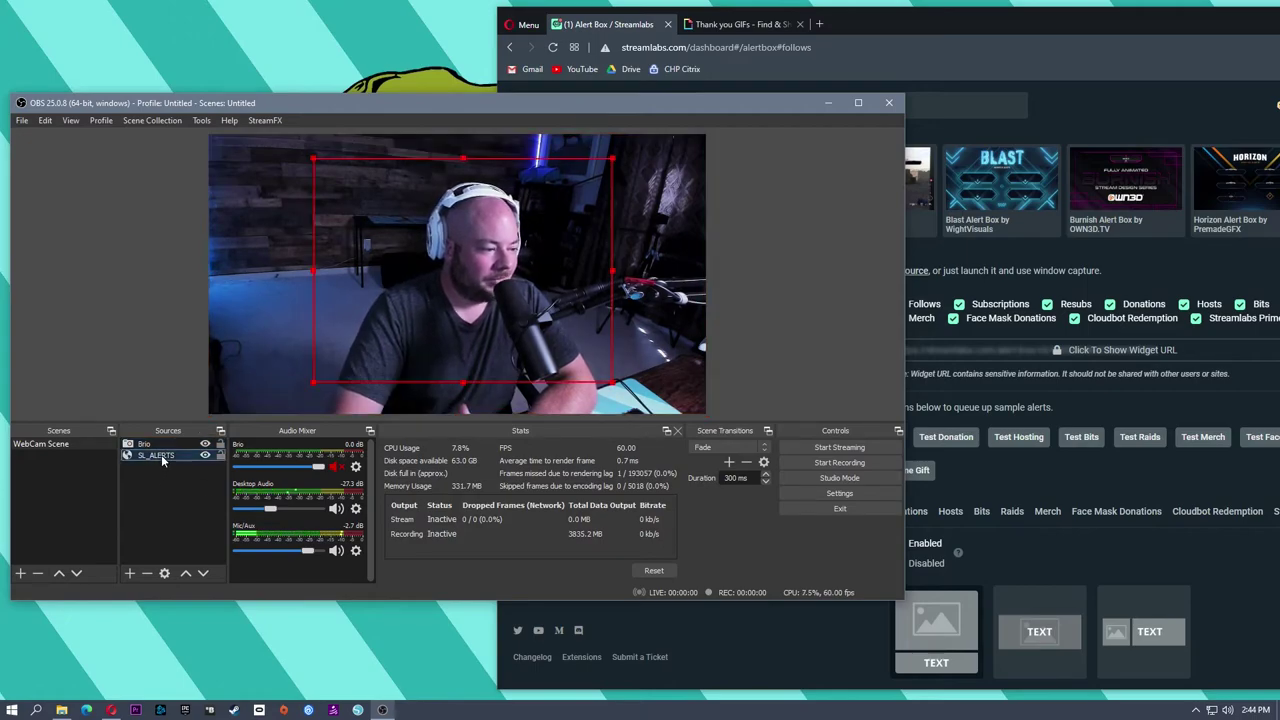
drag(127, 441, 140, 444)
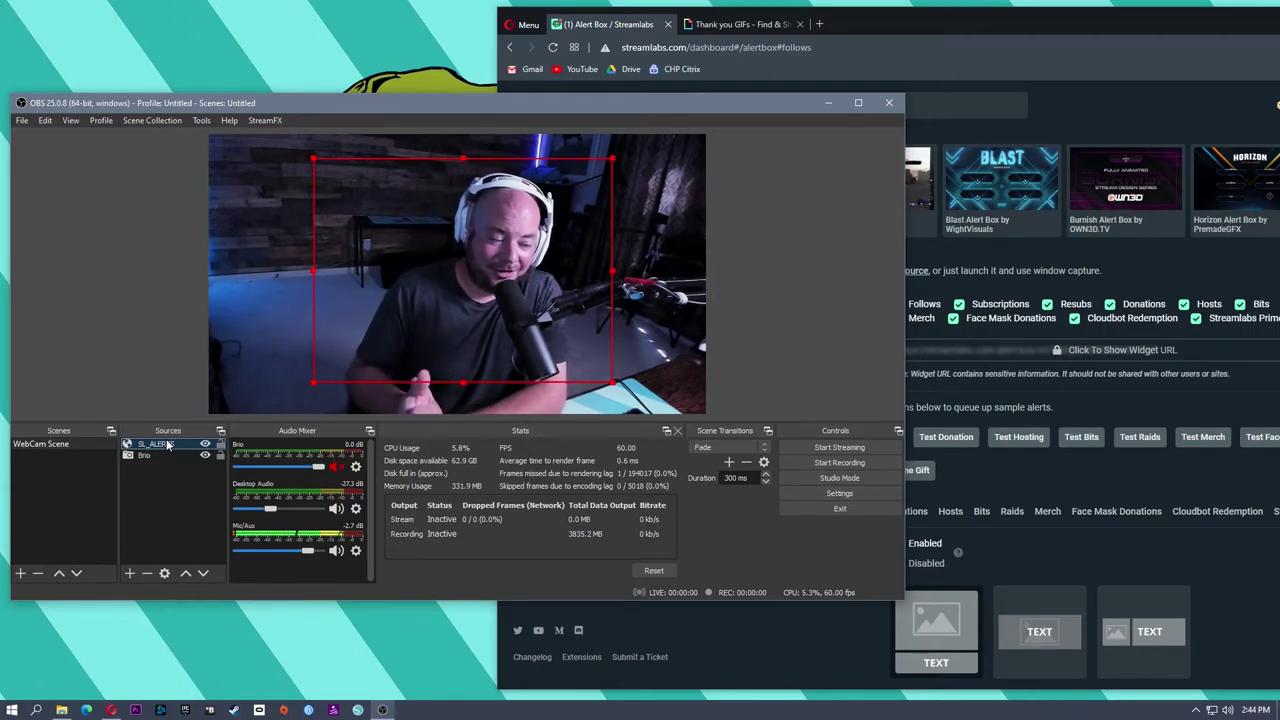
click(160, 444)
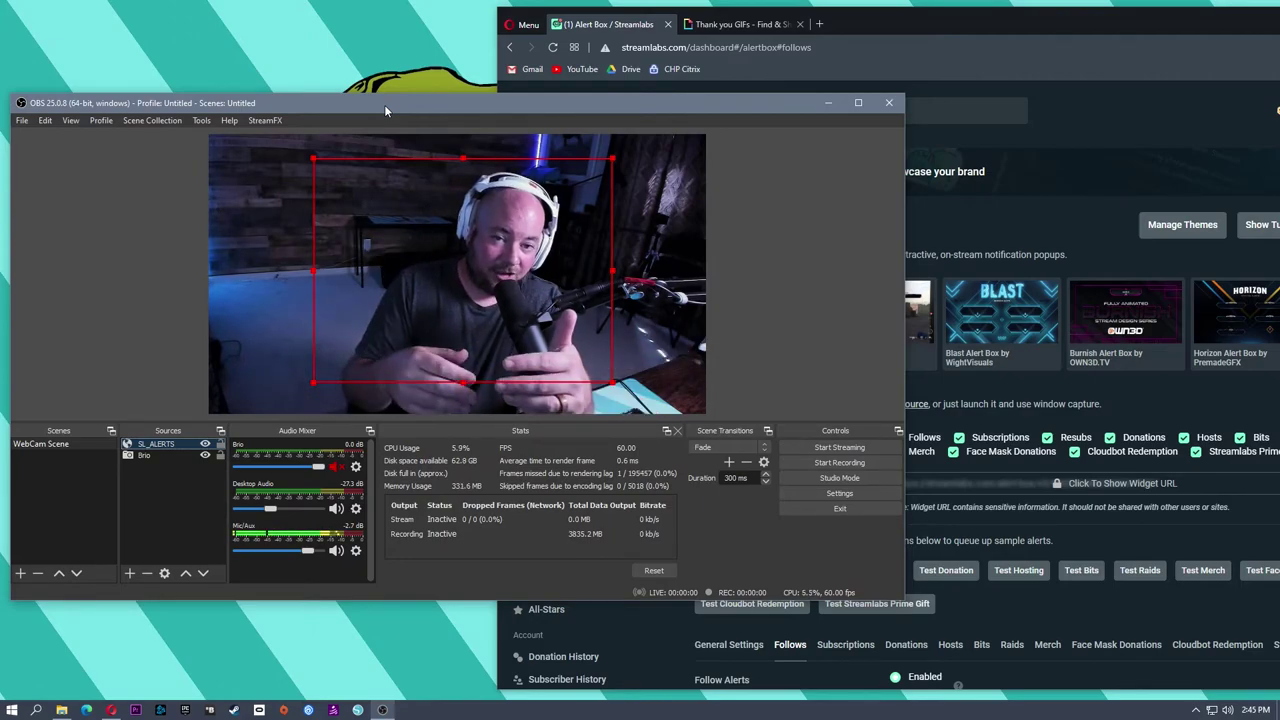
Open the Chat Box widget settings from the All Widgets gallery
click(760, 80)
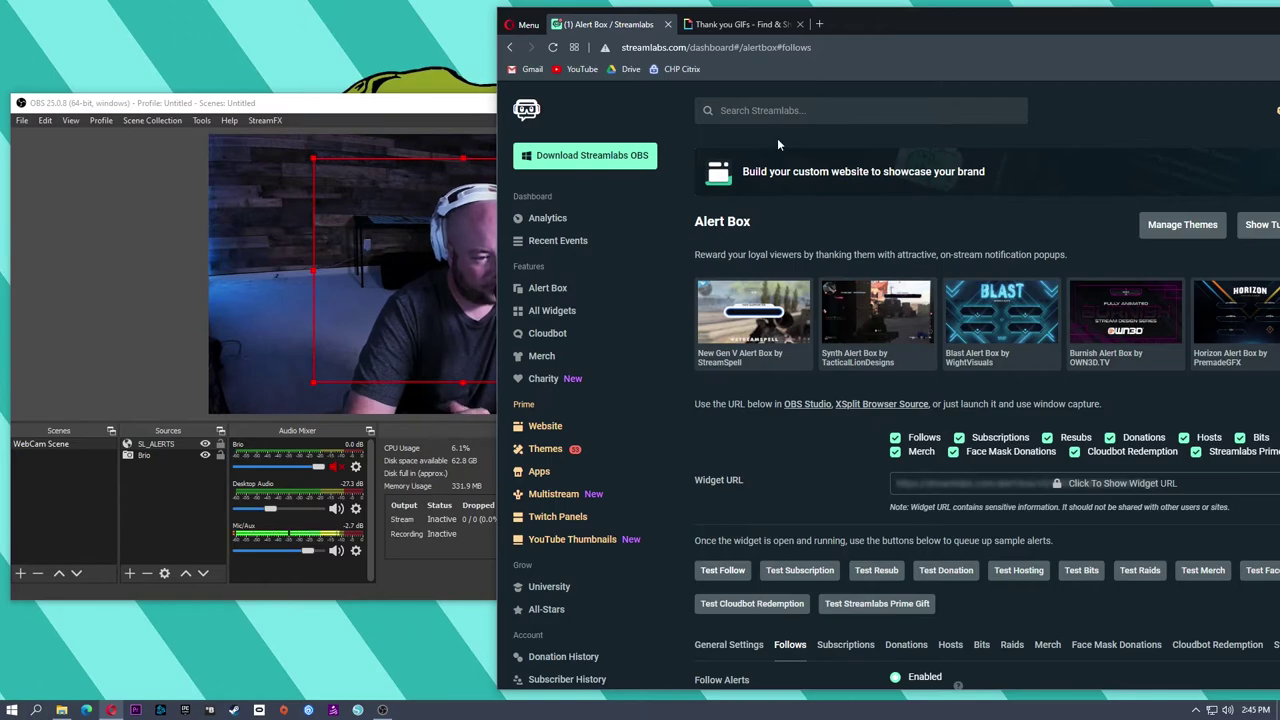
click(549, 311)
drag(900, 24, 586, 24)
click(851, 300)
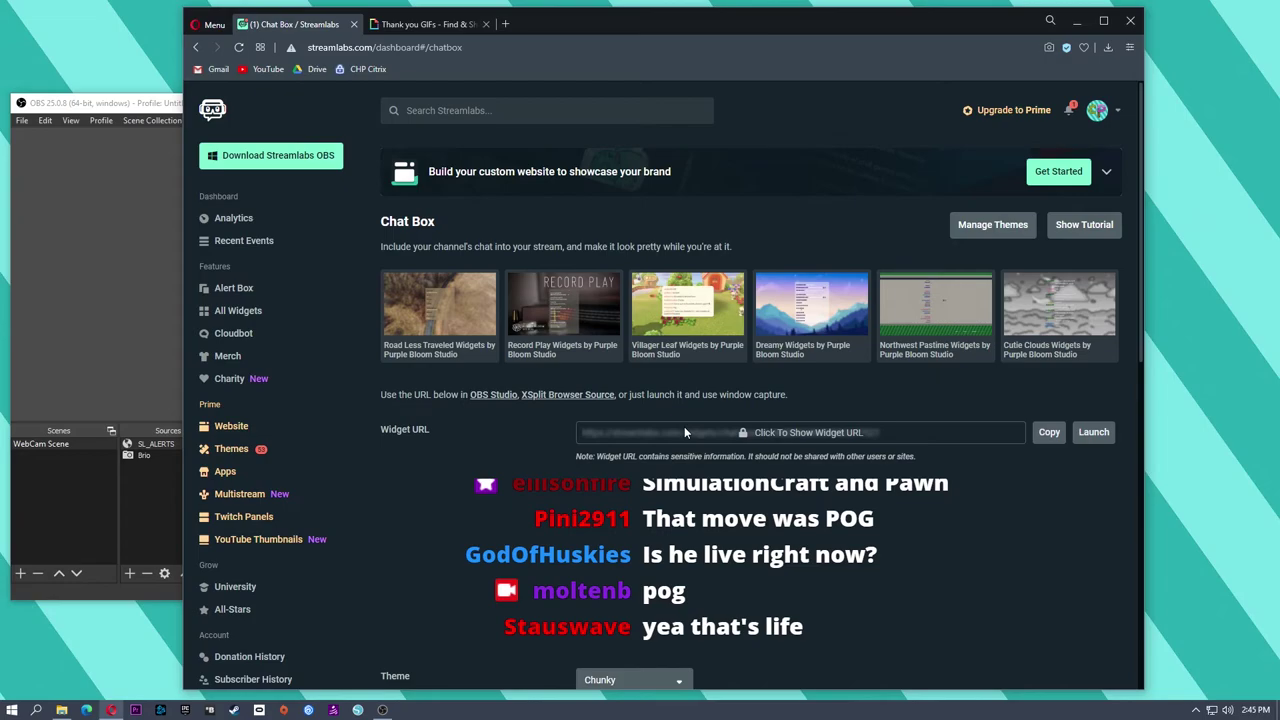
Review the Chunky chat theme and toggle Show Moderator Badges off and back on
scroll(684, 432, down, 3)
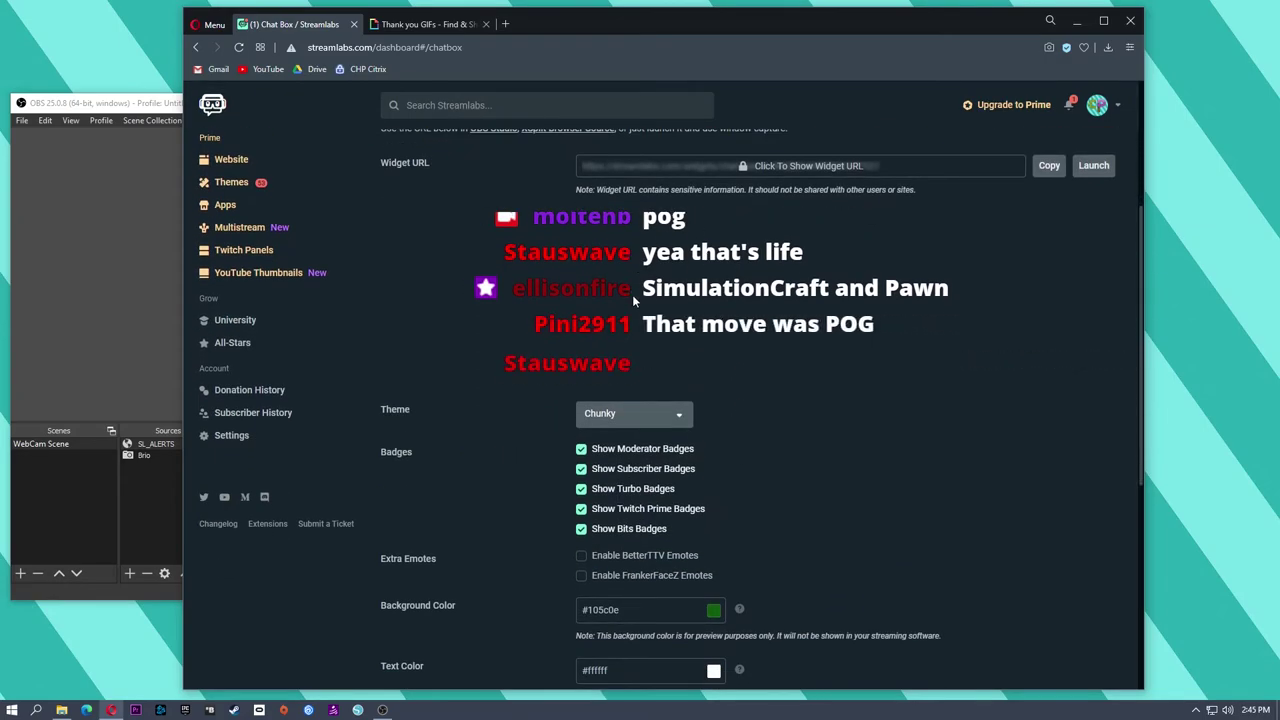
click(649, 414)
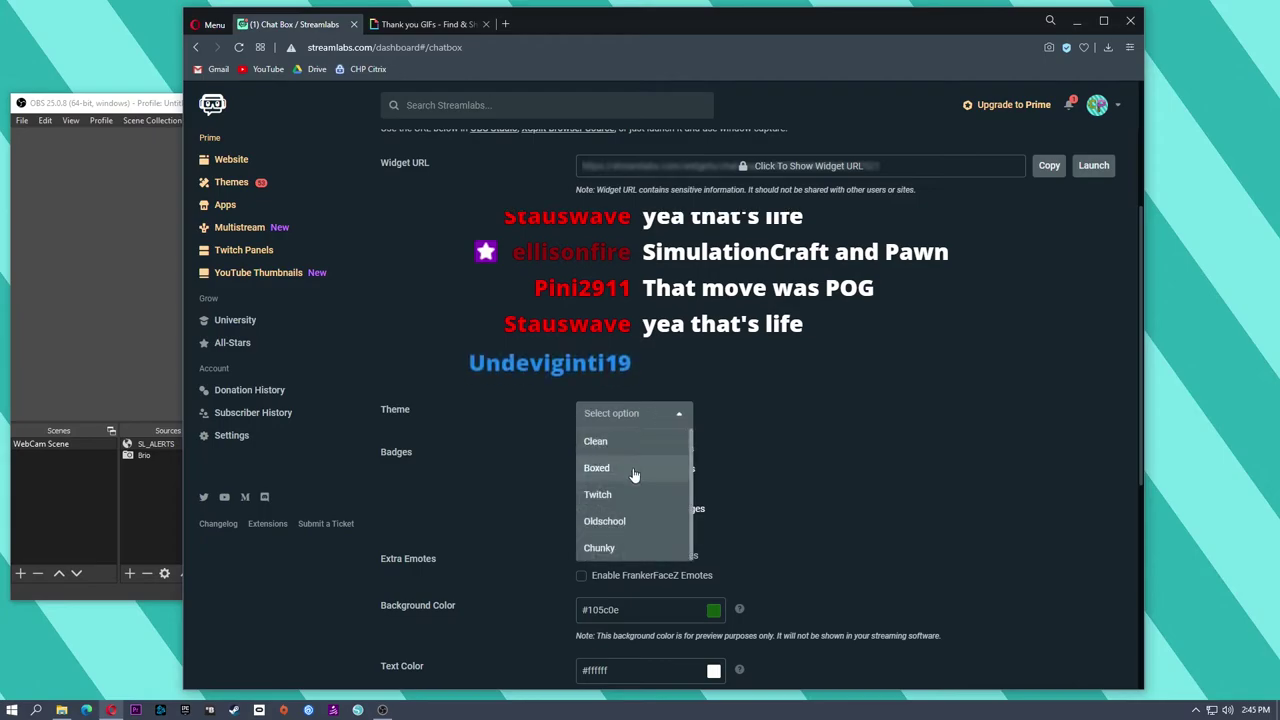
scroll(660, 460, down, 1)
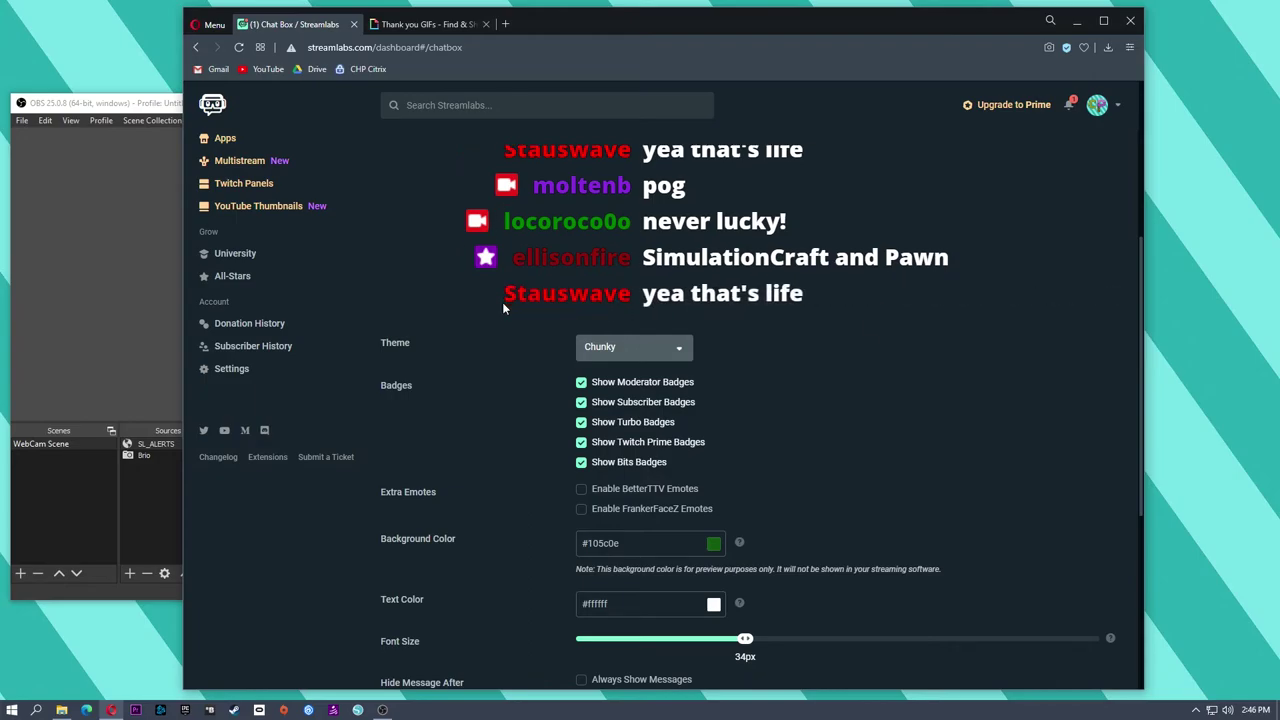
click(584, 388)
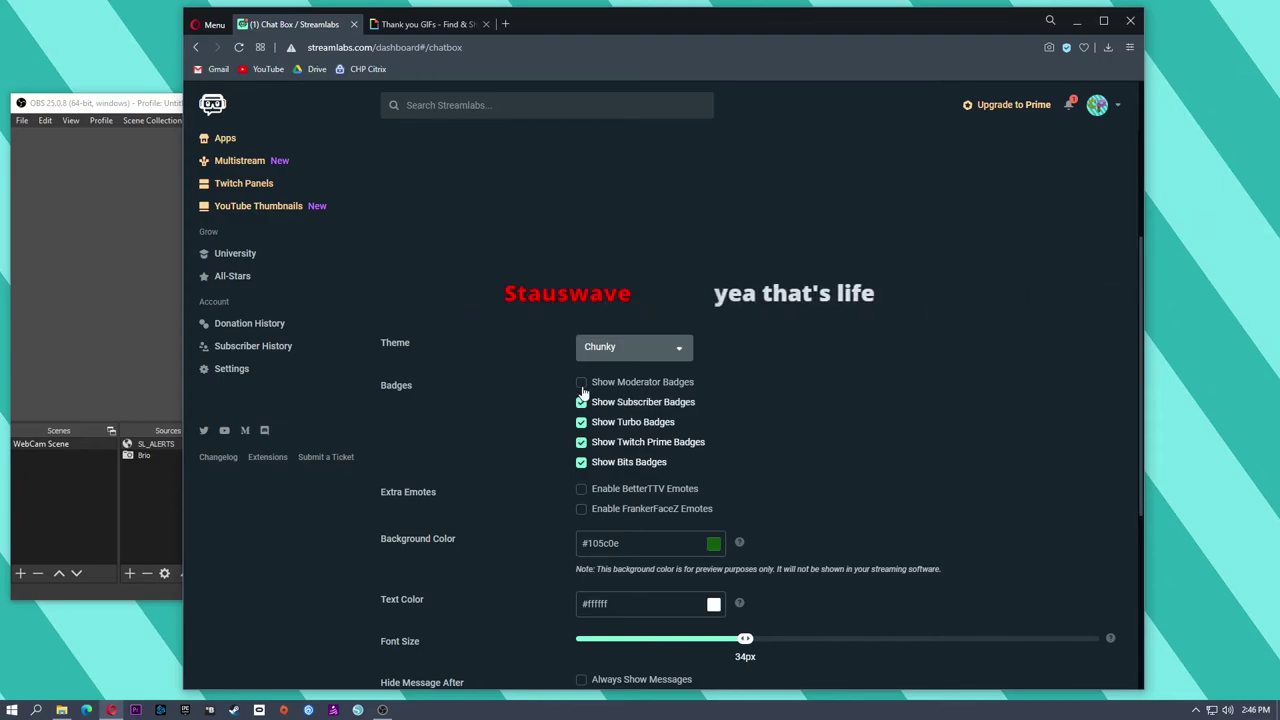
click(582, 388)
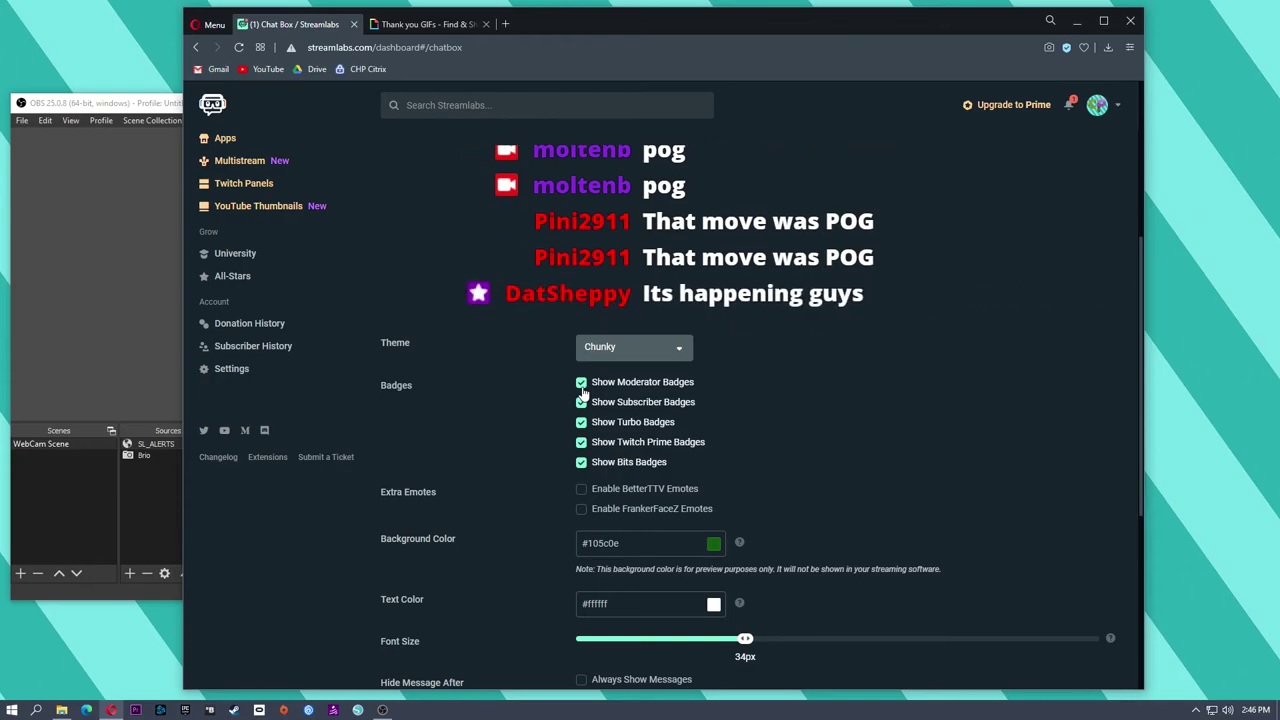
Try 0s hide time and Always Show Messages, then set Hide Message After to 50s
scroll(560, 396, down, 2)
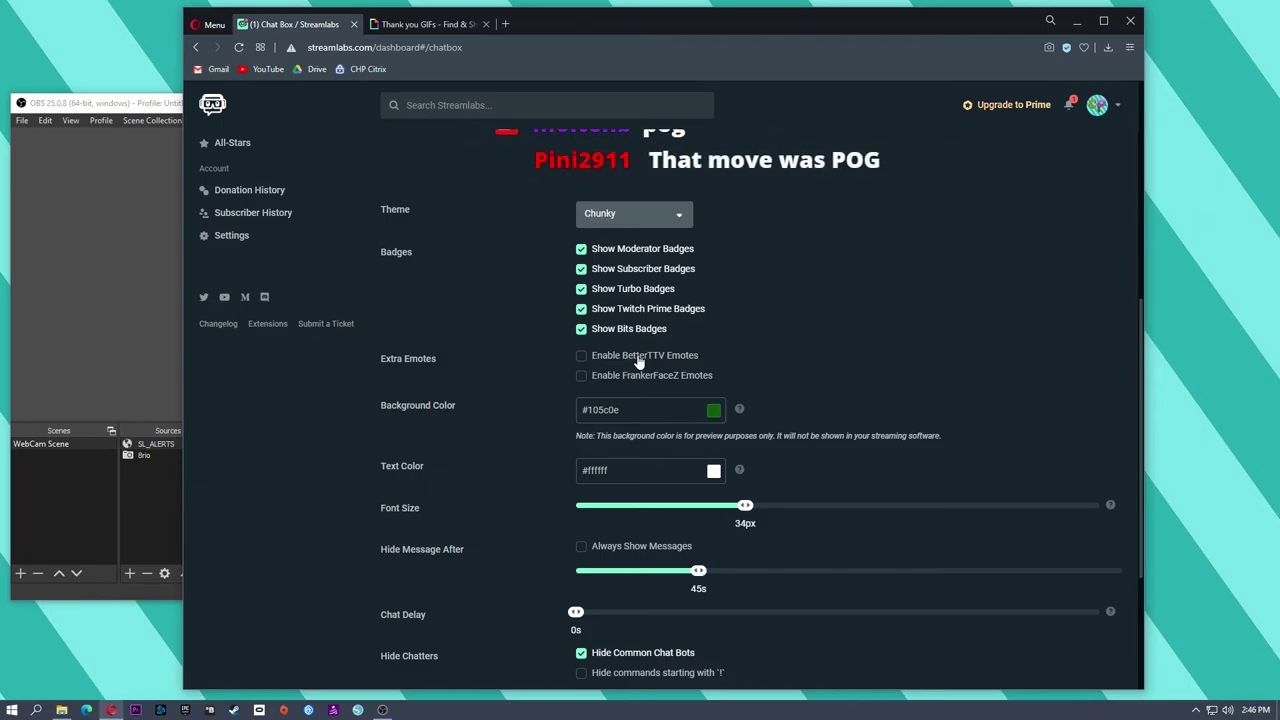
scroll(680, 300, up, 1)
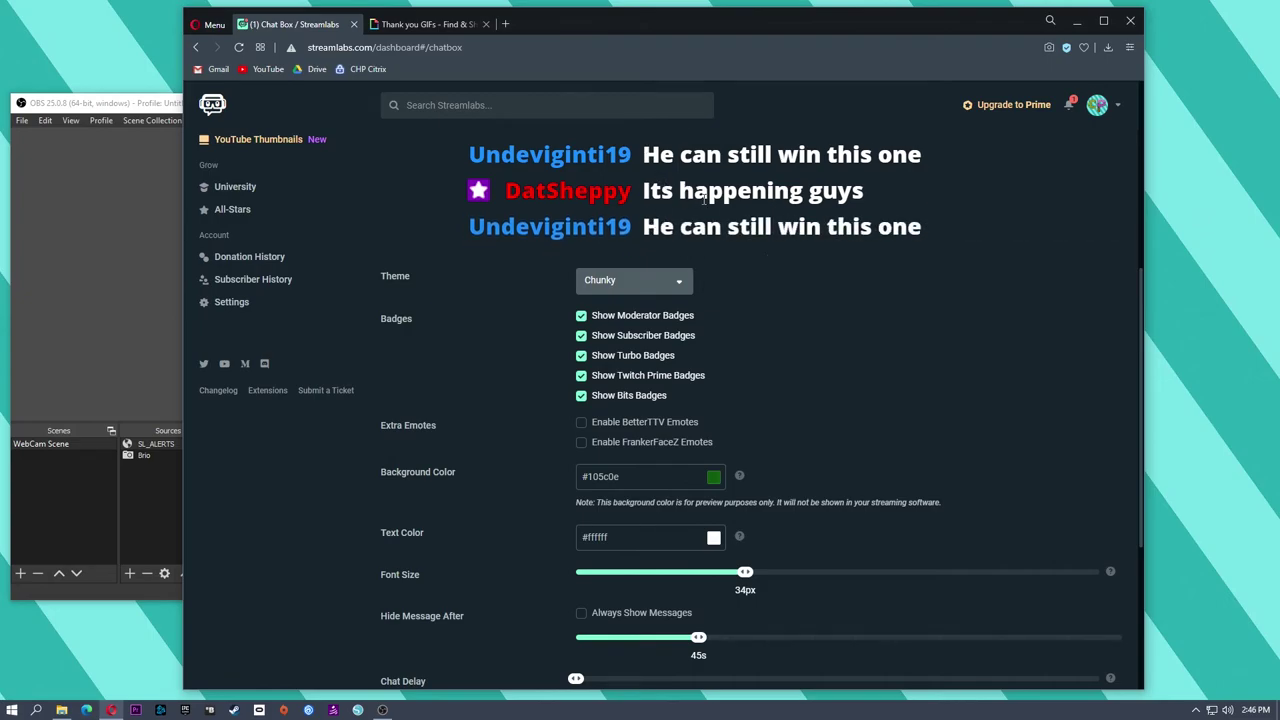
scroll(690, 375, down, 3)
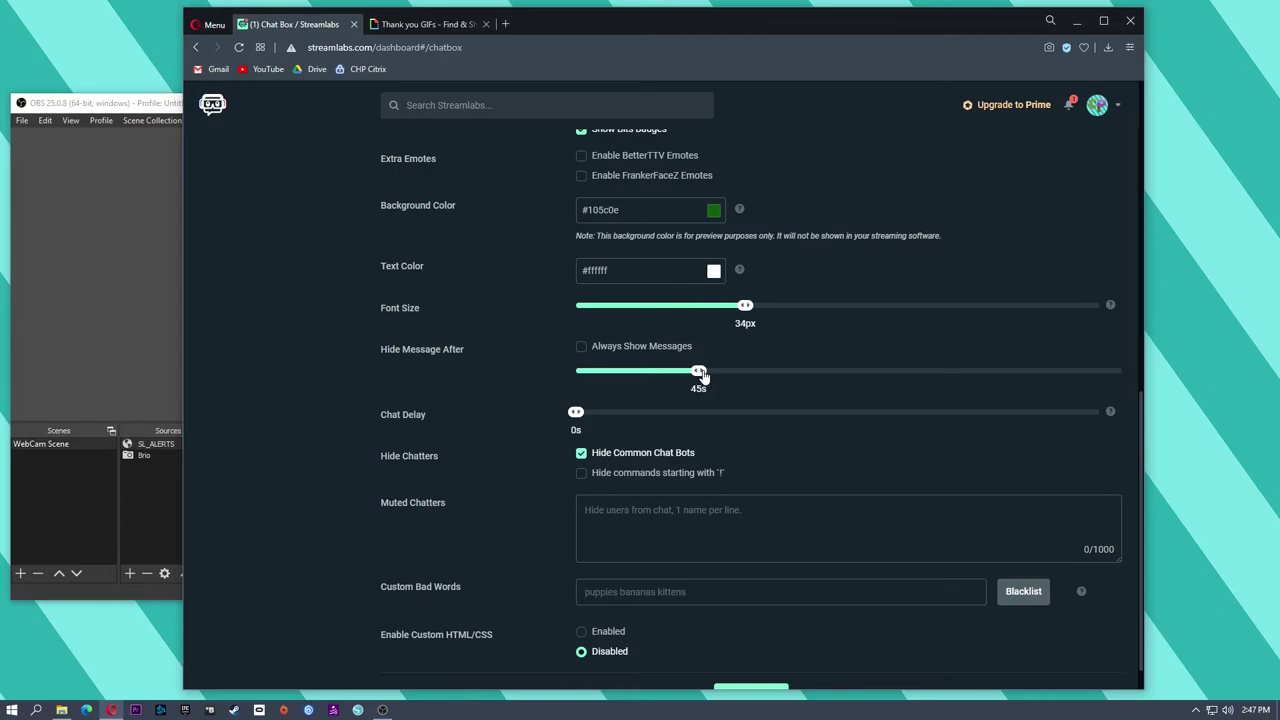
drag(700, 372, 526, 396)
click(617, 350)
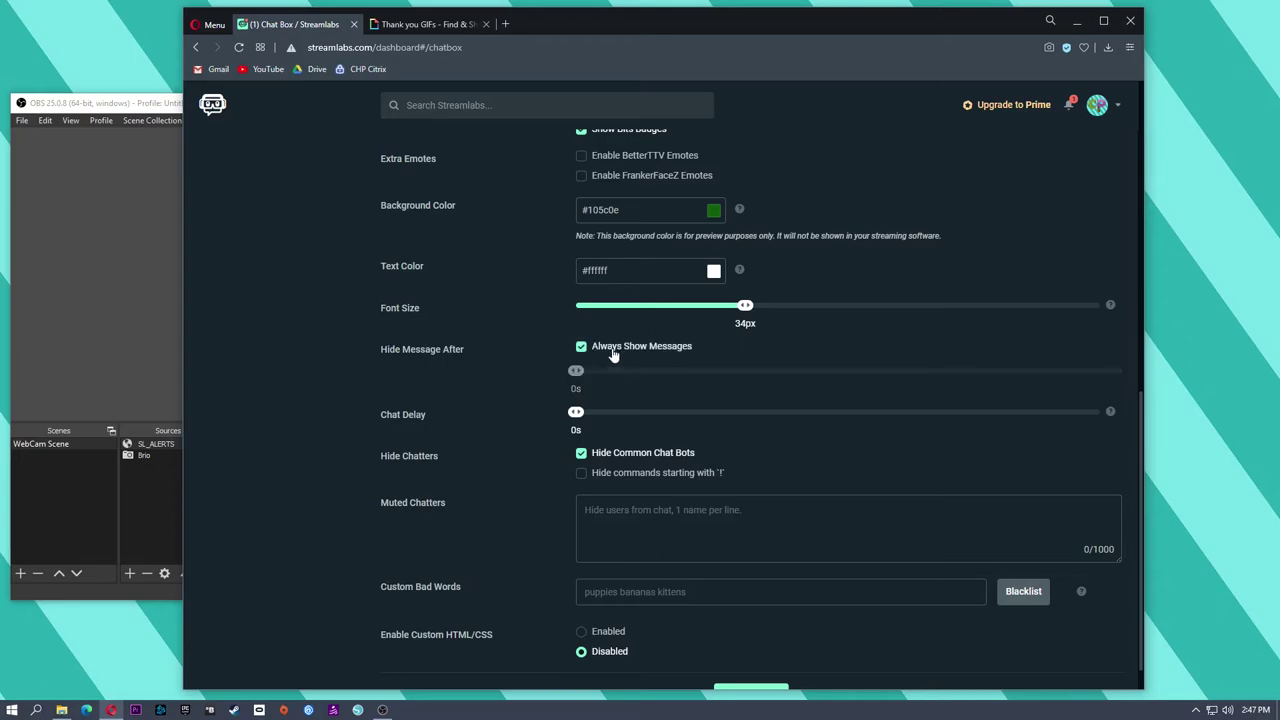
click(614, 352)
drag(578, 374, 708, 378)
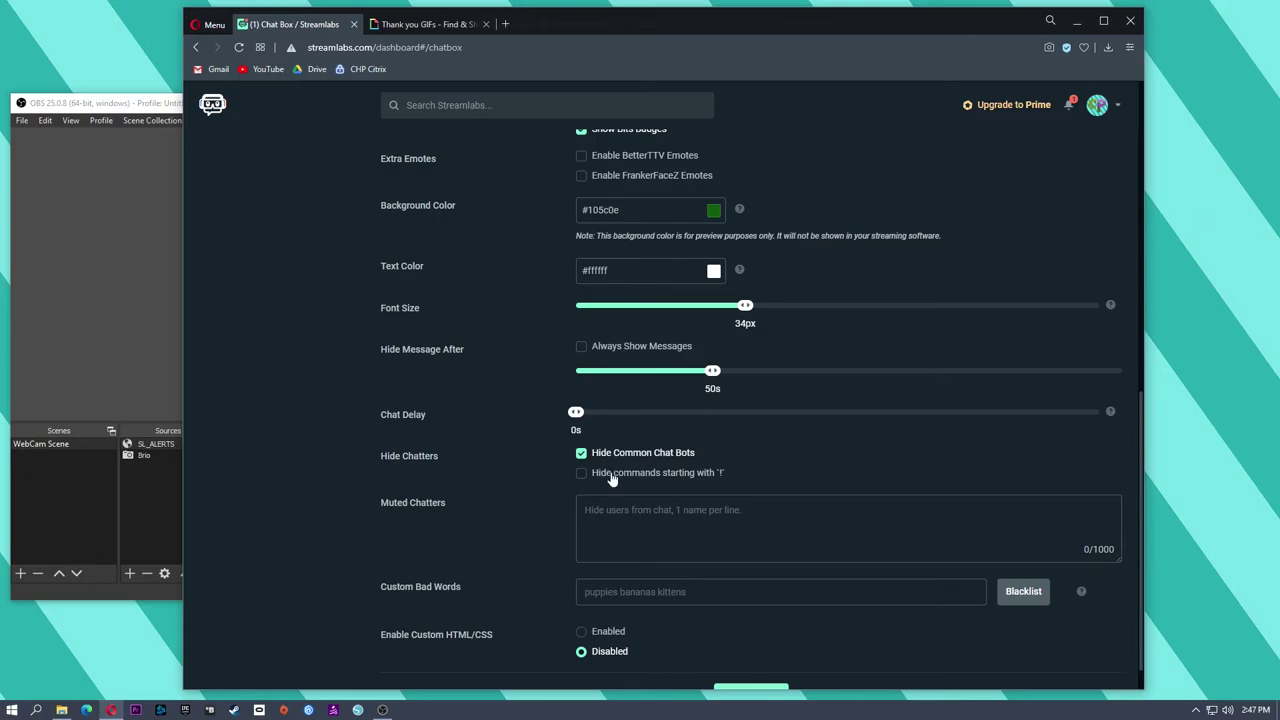
scroll(872, 365, up, 15)
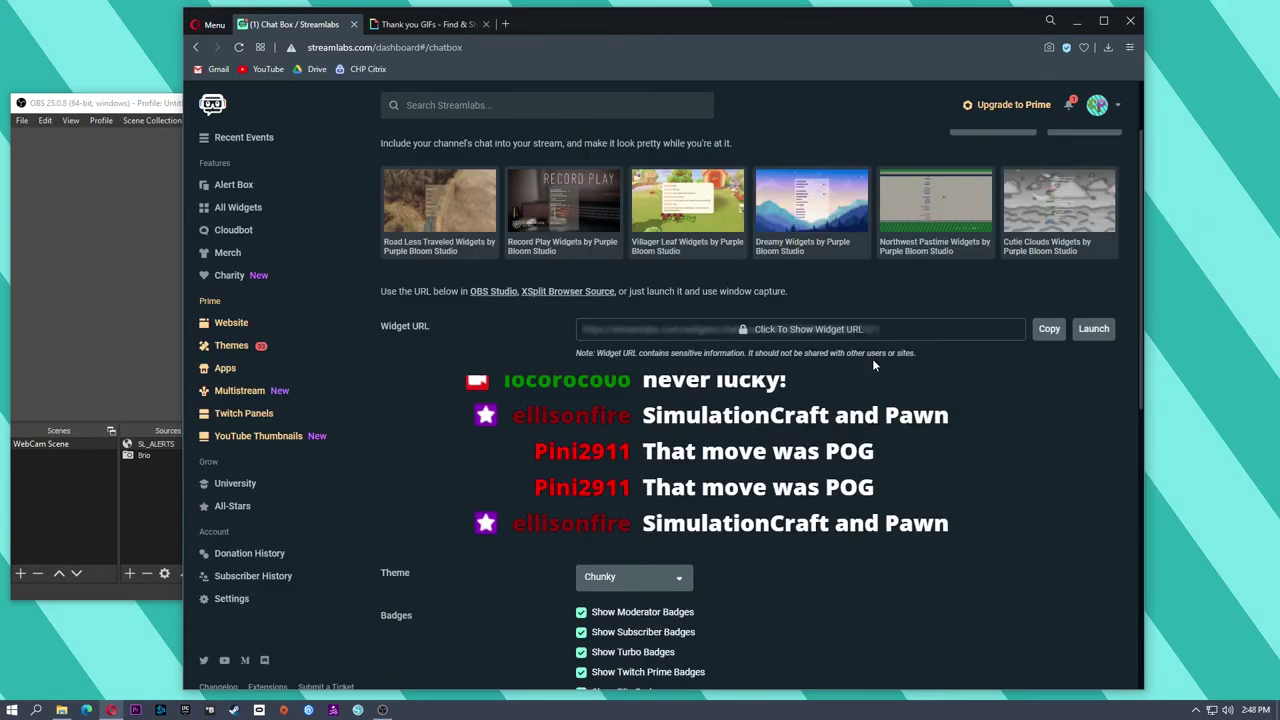
Copy the chat box widget URL and add a Browser source named SL_Chat in OBS
click(1048, 332)
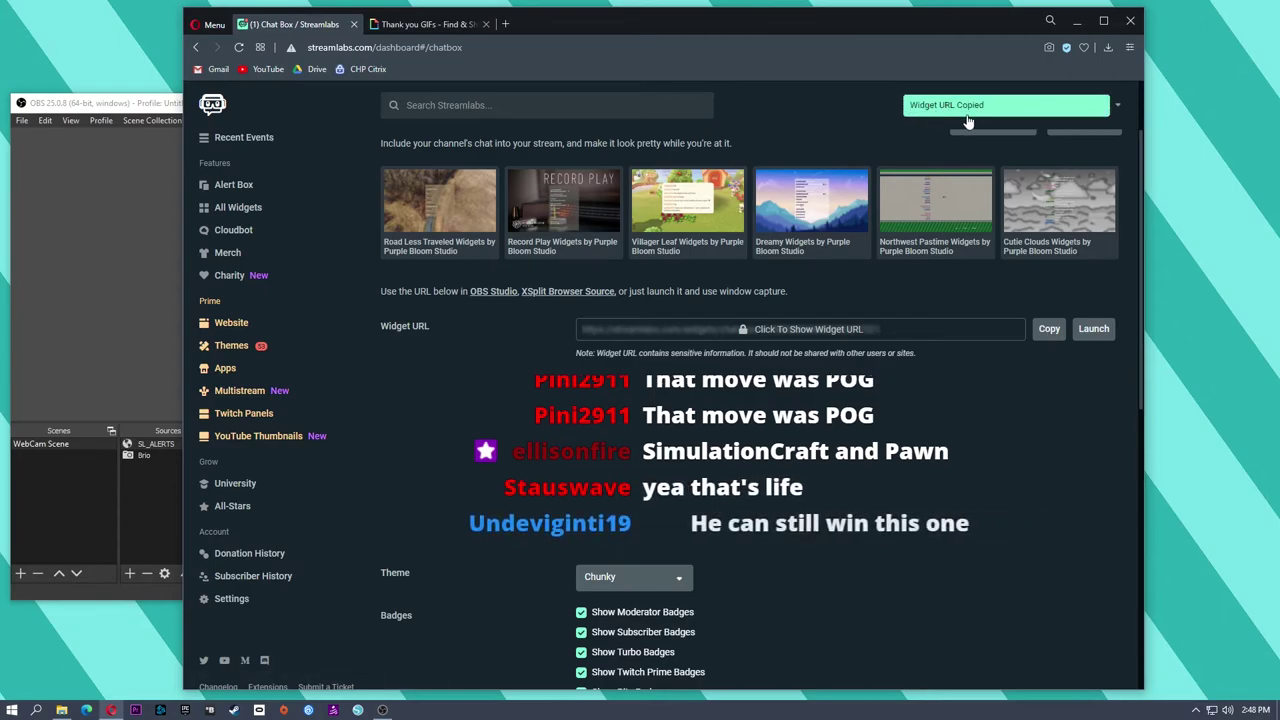
click(110, 282)
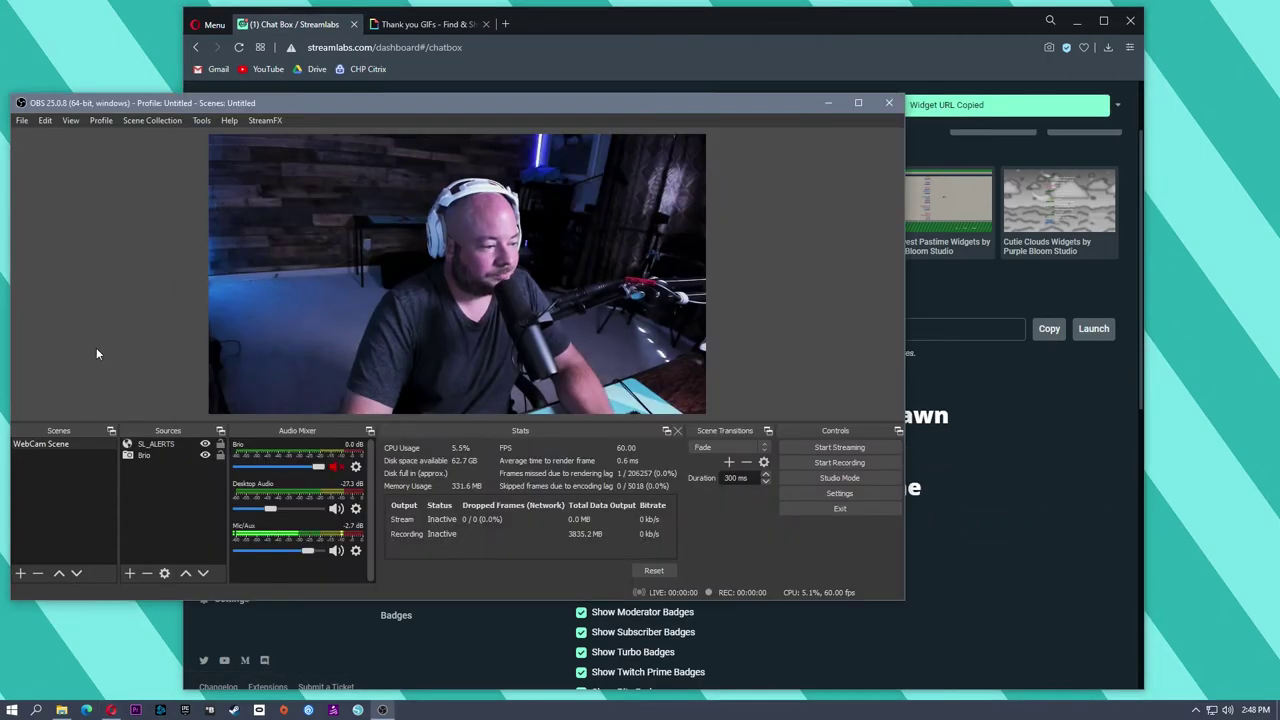
click(130, 573)
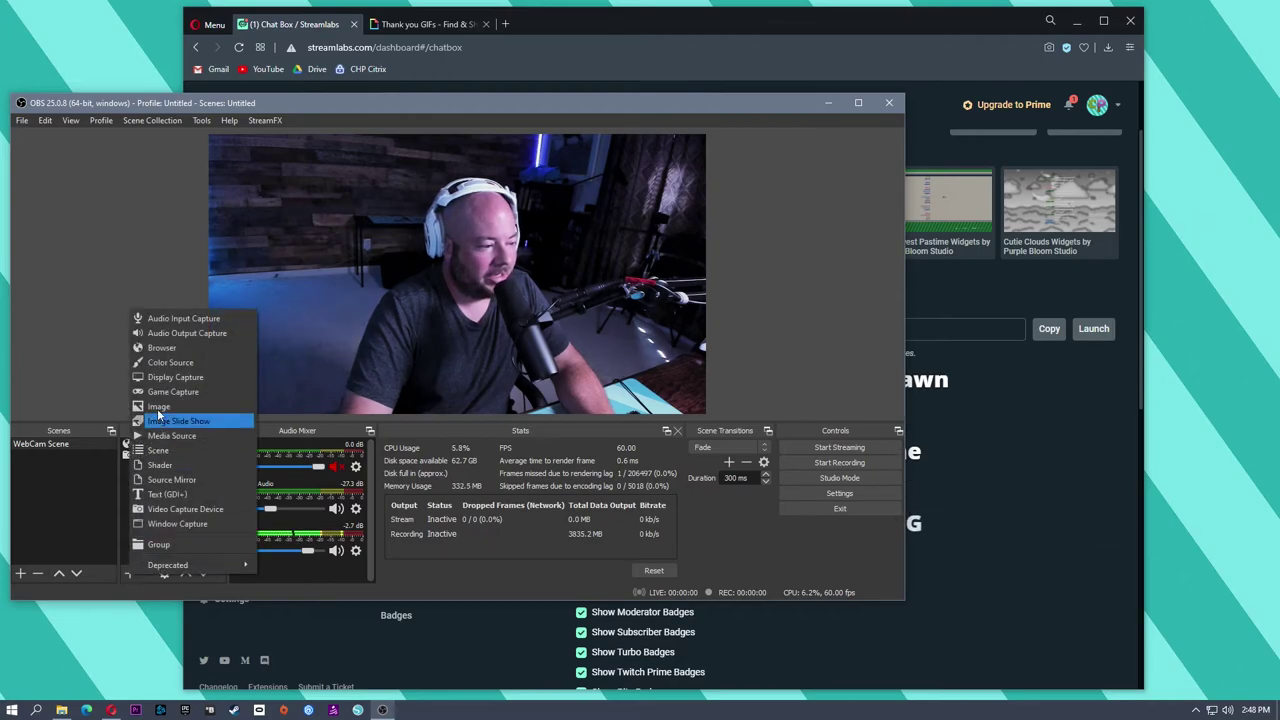
click(175, 346)
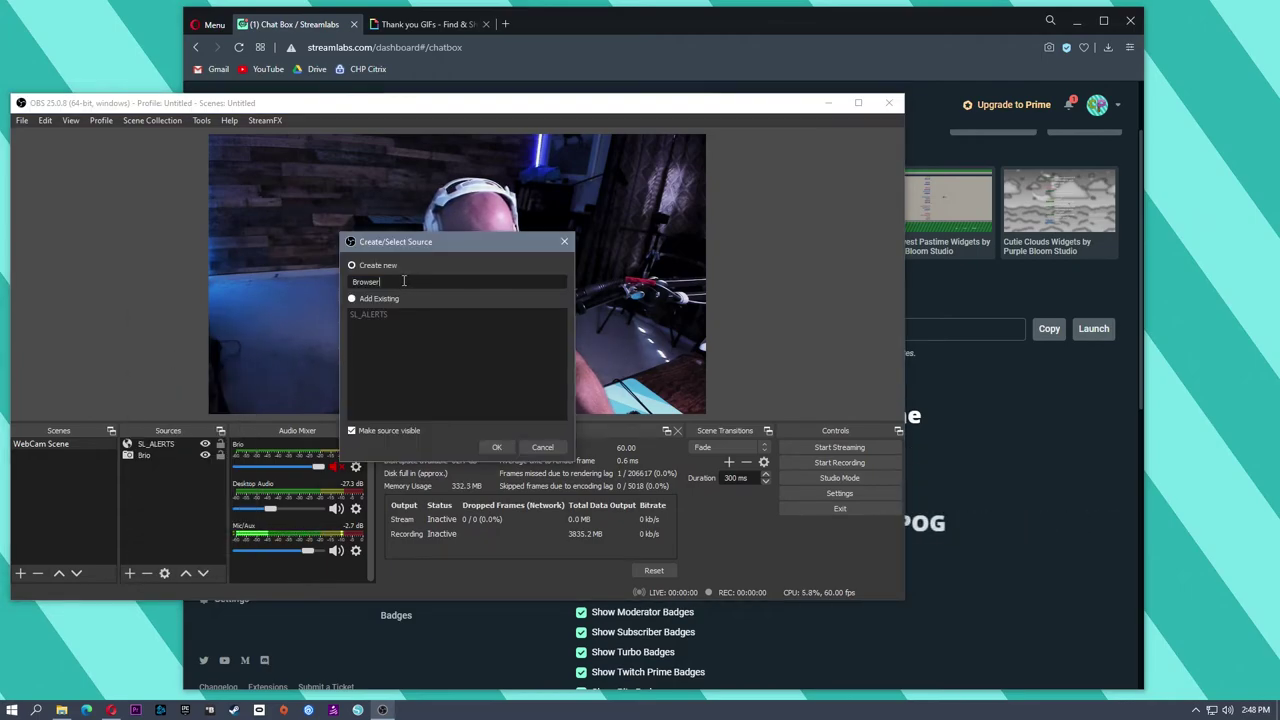
text(SL_Chat)
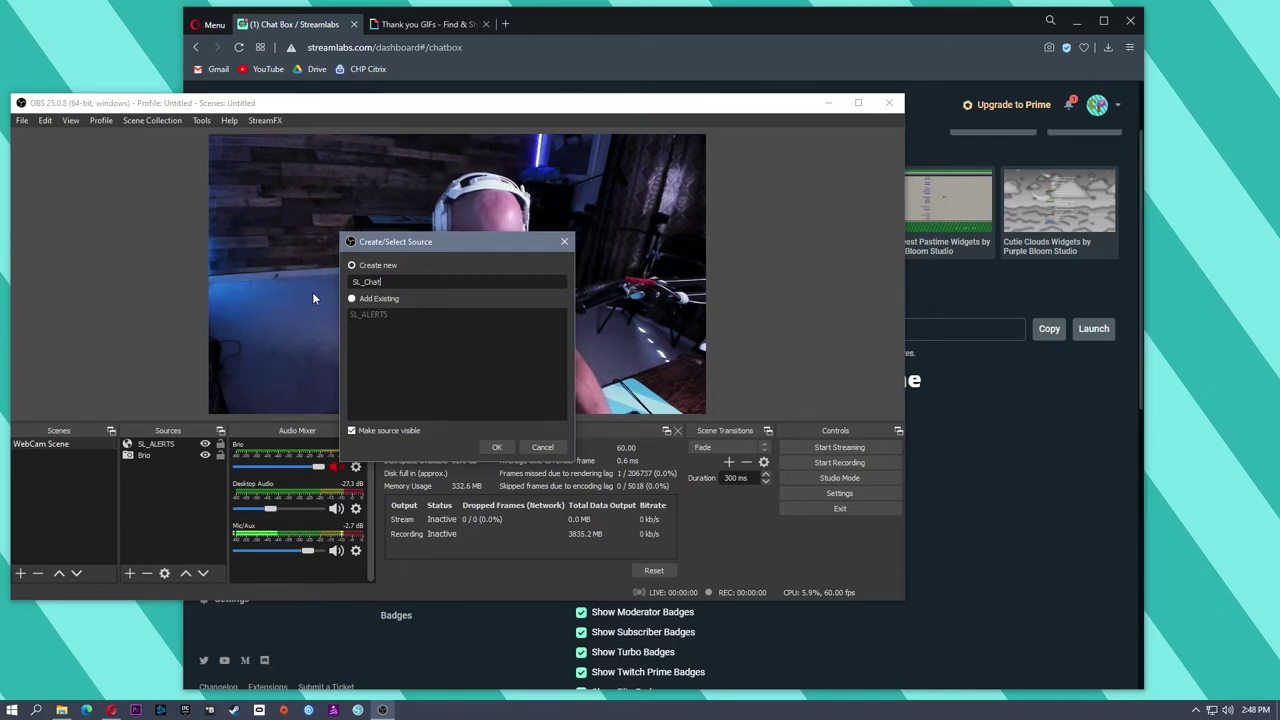
key(Return)
Paste the chat widget URL into SL_Chat, confirm, and enlarge its box in the preview
triple_click(340, 410)
key(ctrl+v)
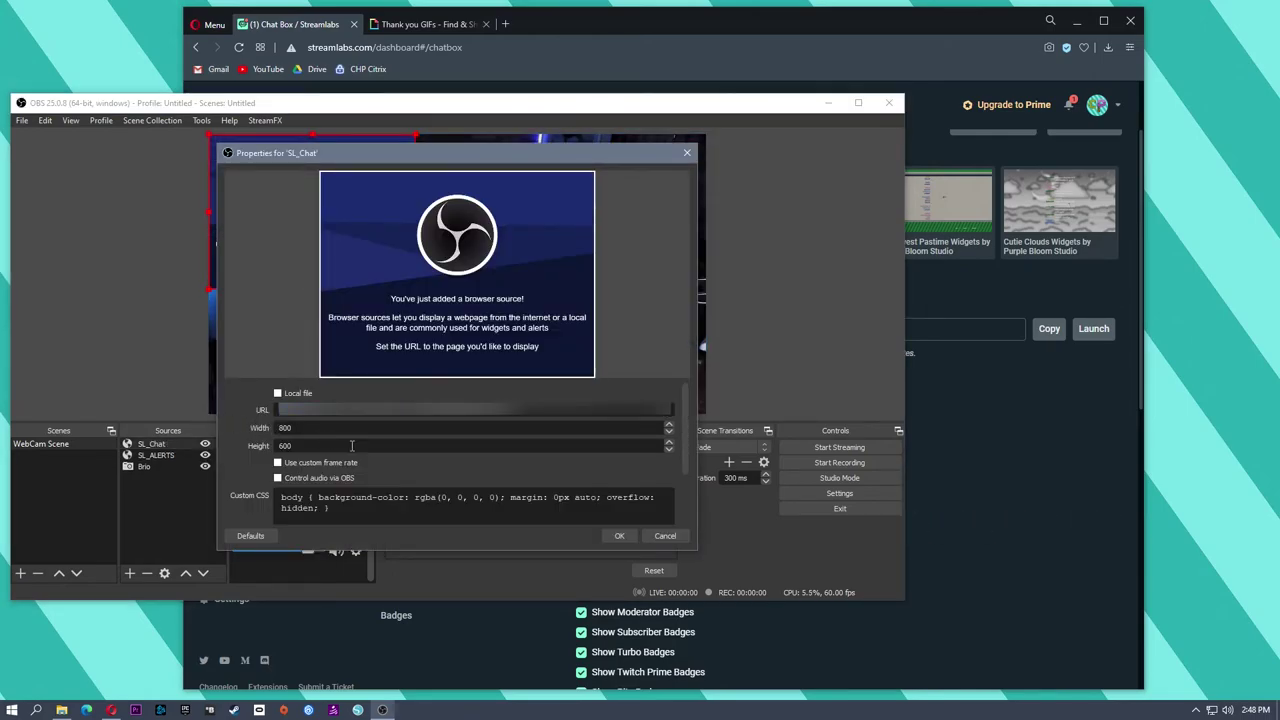
click(616, 535)
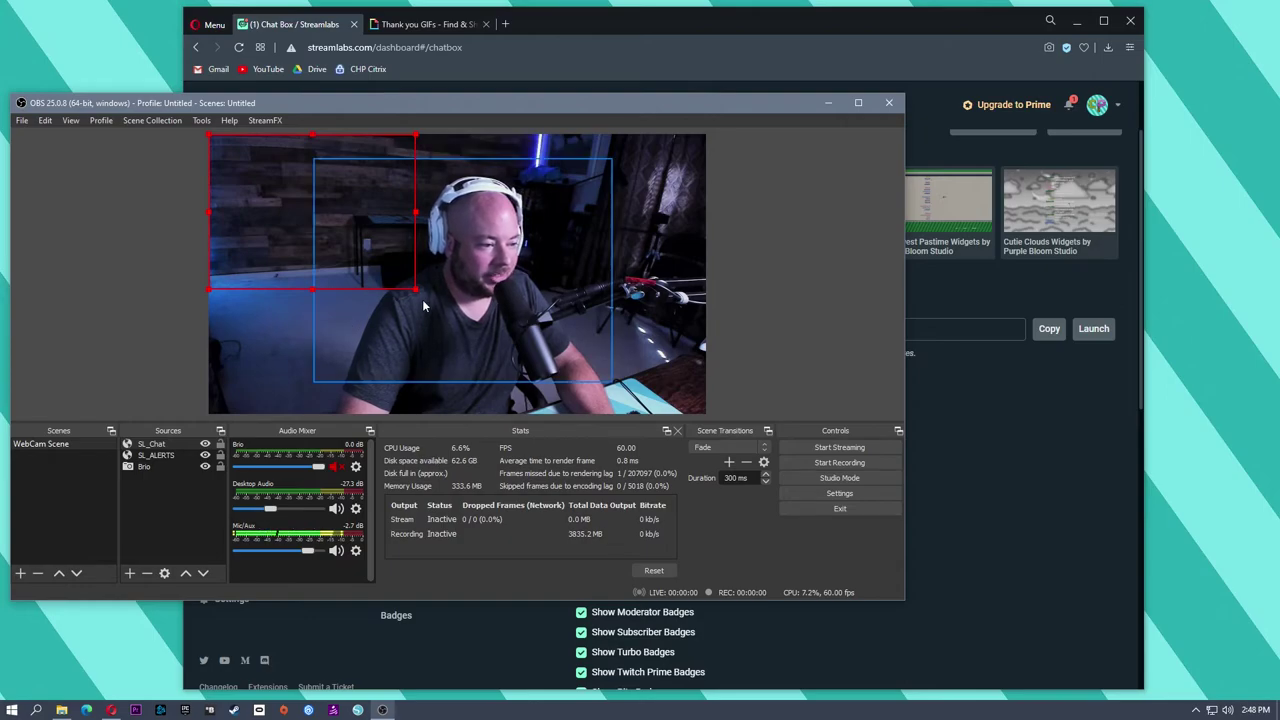
drag(423, 306, 491, 333)
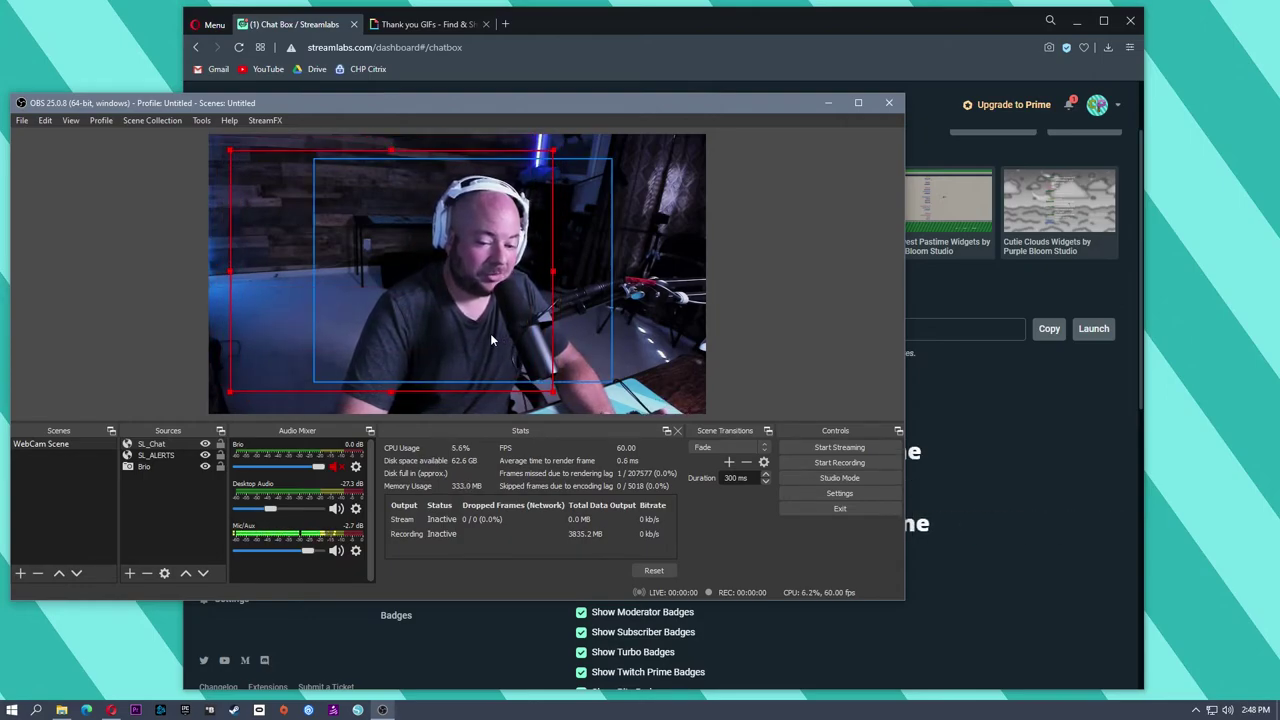
Load the Twitch channel twitch.tv/chowlbplays in a new browser tab
click(779, 50)
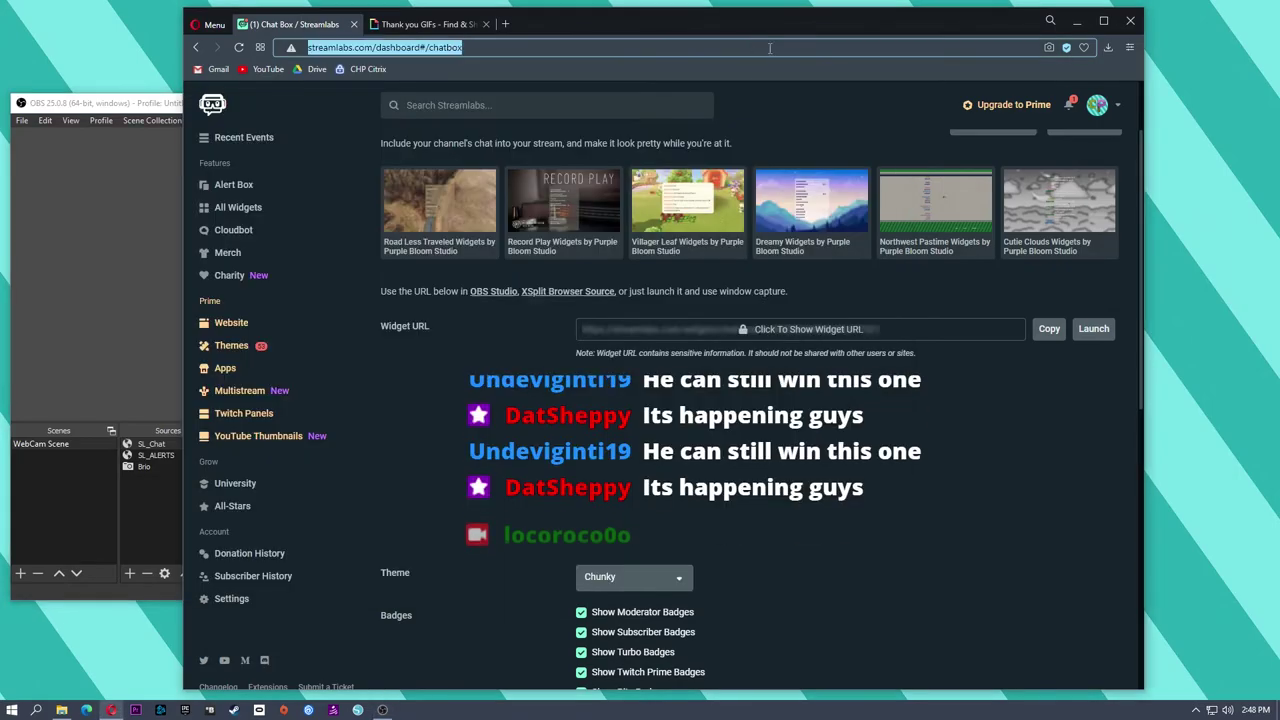
click(507, 24)
text(t)
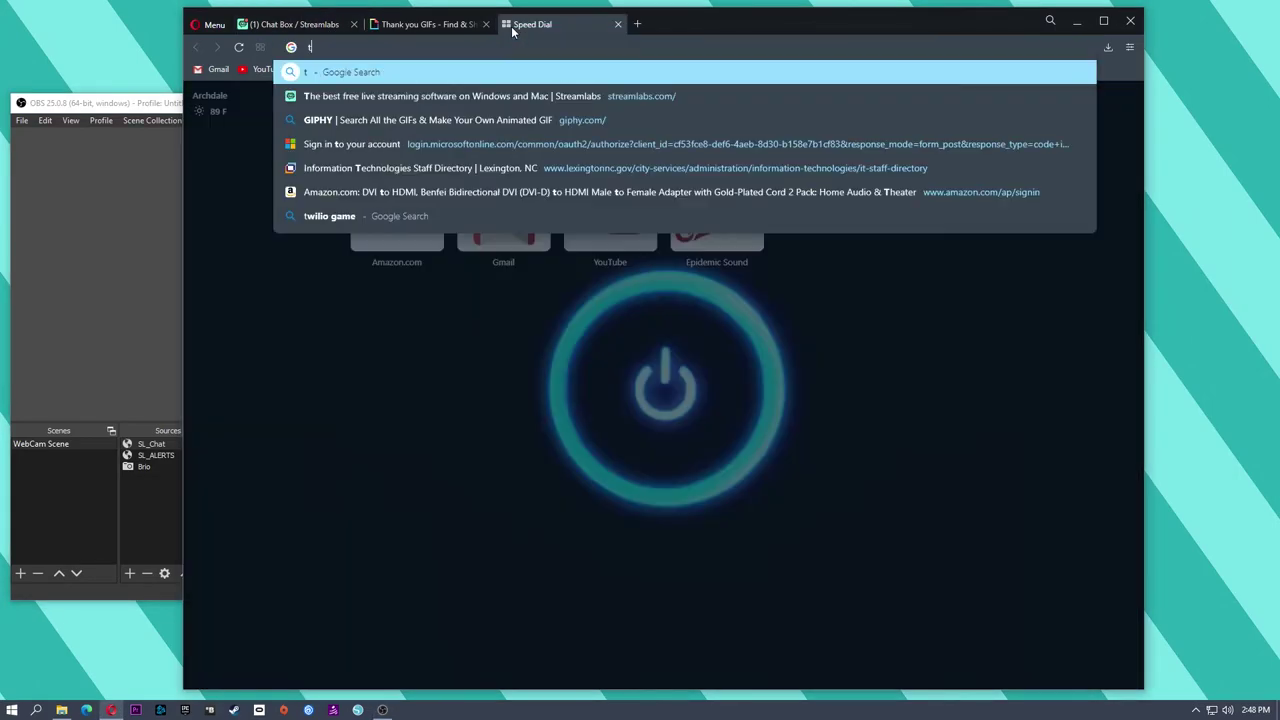
text(wit)
key(Return)
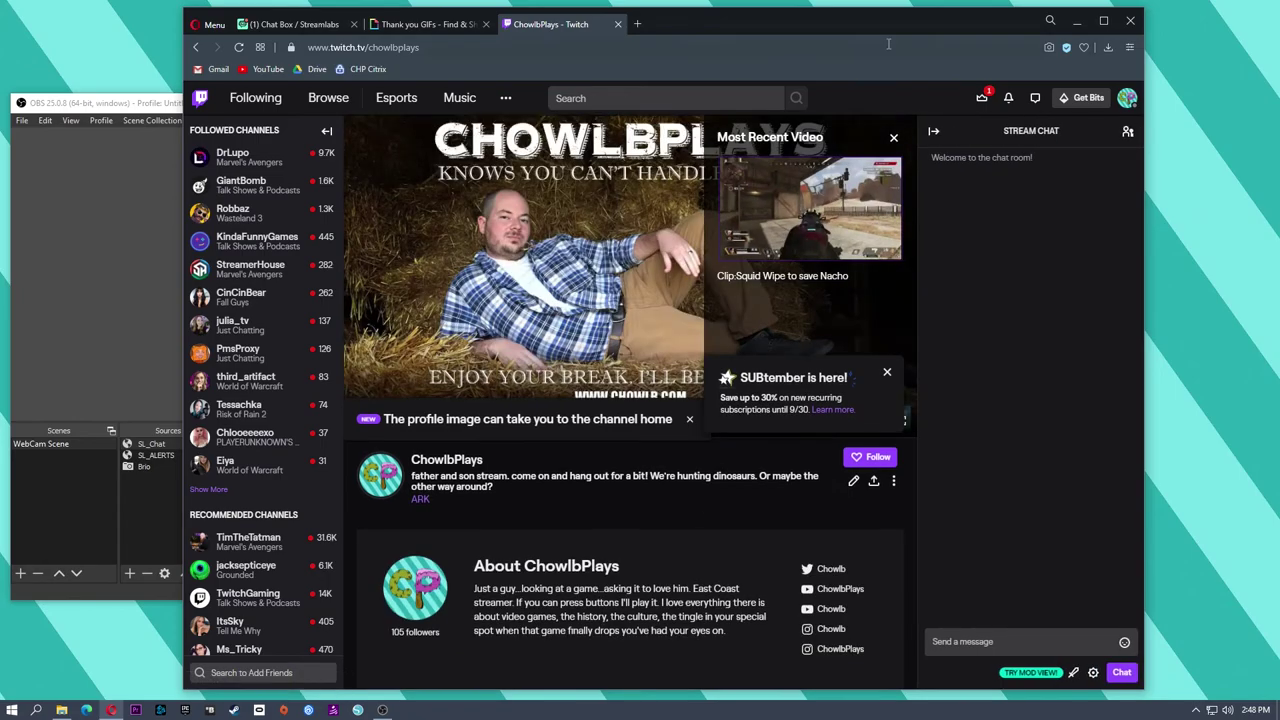
Place OBS beside the browser and send 'Yo dawg wassup' in the Twitch chat
drag(887, 40, 1070, 31)
drag(342, 104, 212, 103)
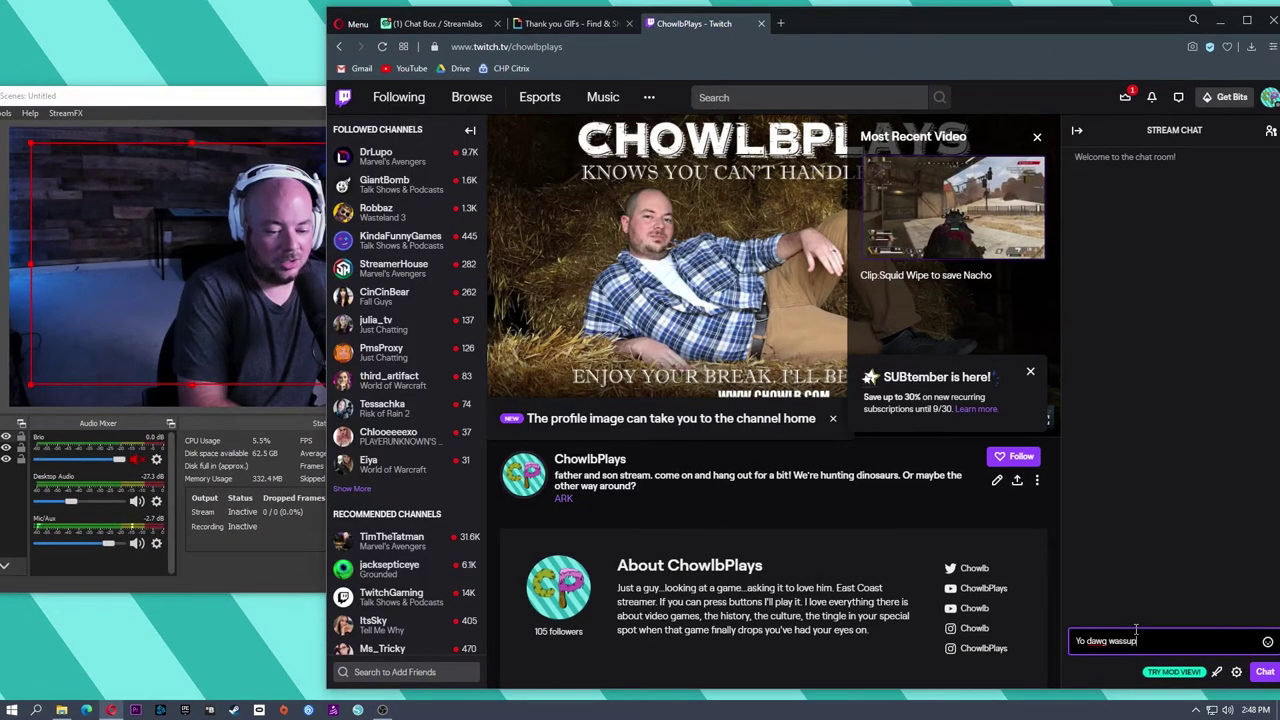
key(Return)
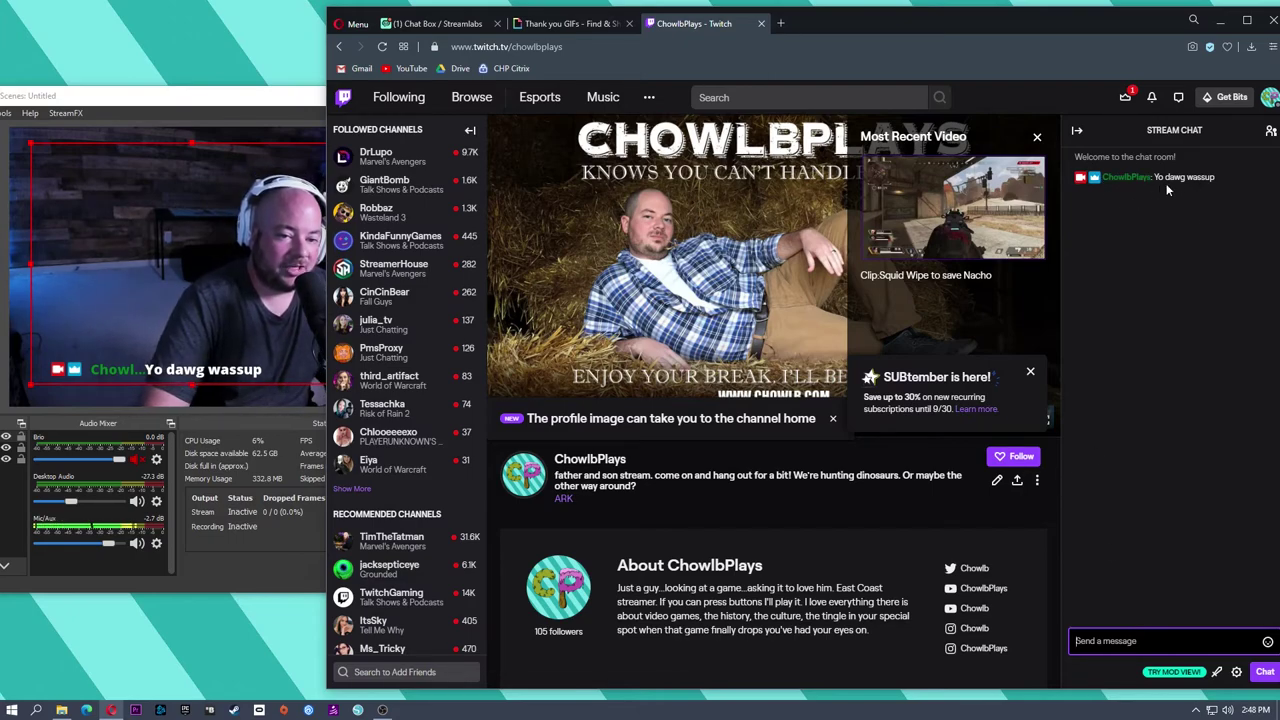
drag(262, 98, 384, 96)
click(437, 23)
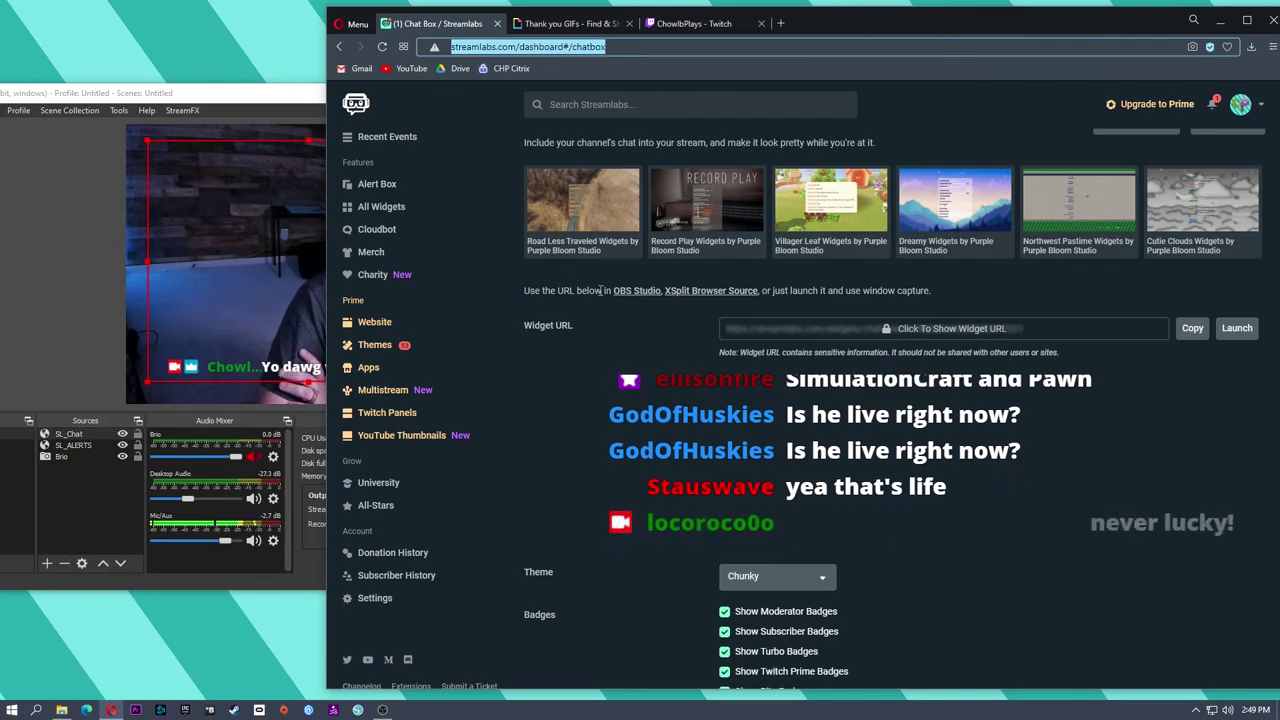
Switch the Chat Box theme to Twitch and save the chat box settings
scroll(617, 290, down, 1)
click(790, 509)
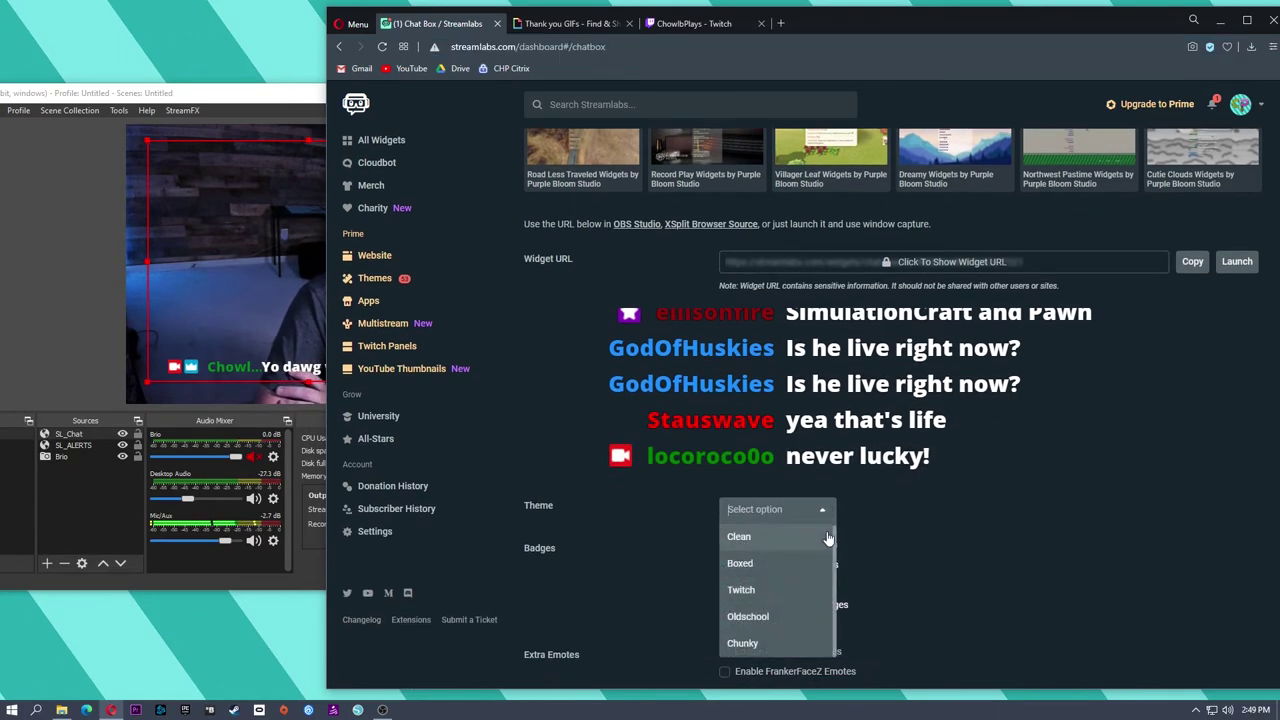
click(792, 590)
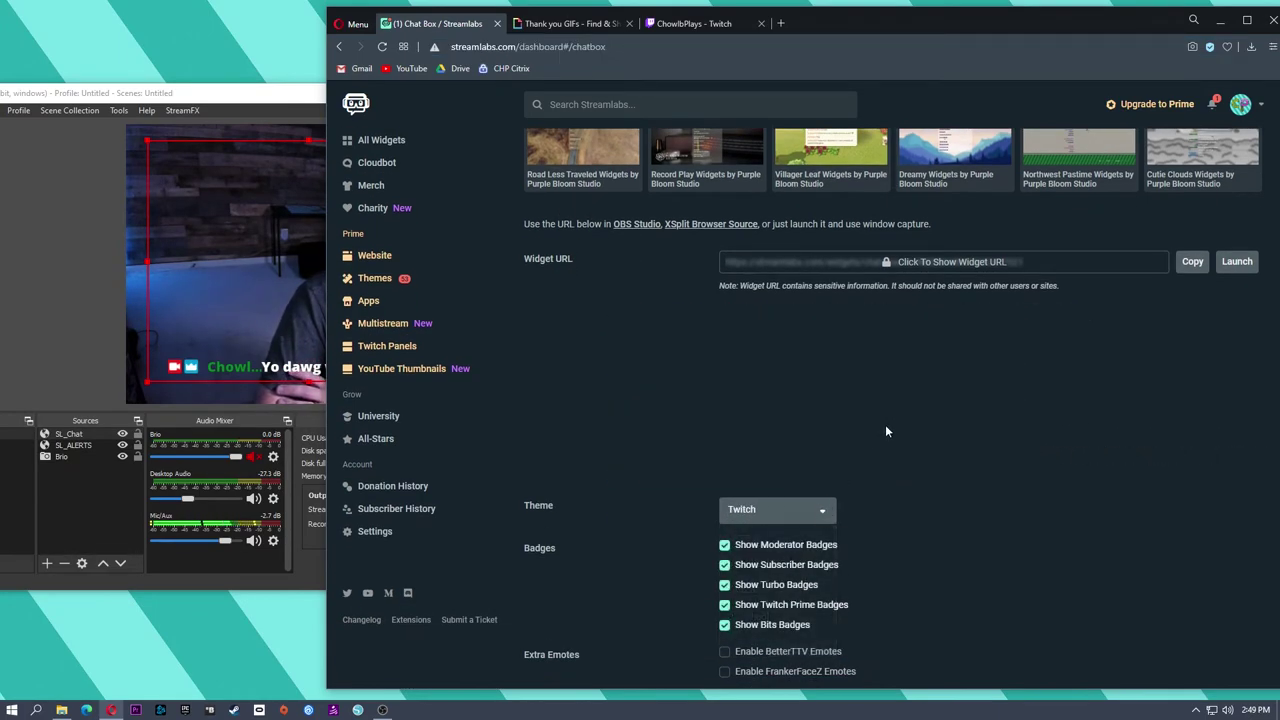
scroll(920, 460, down, 5)
click(905, 660)
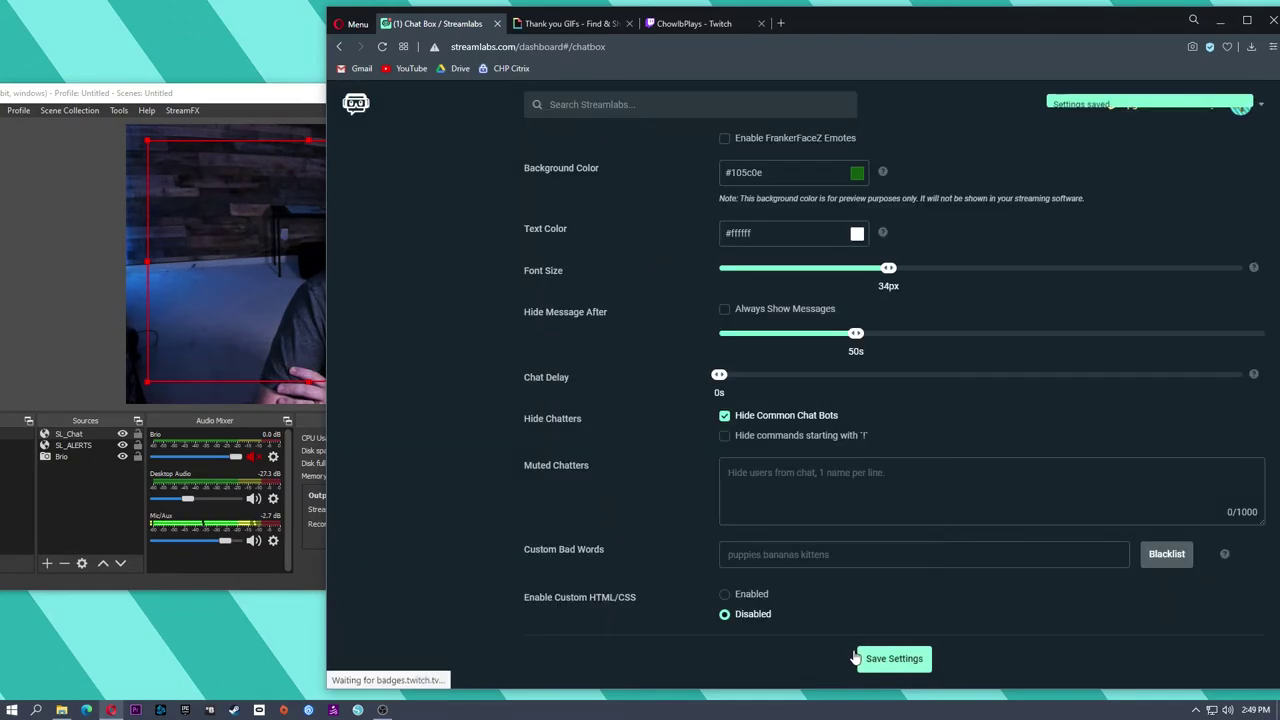
Send the reply 'not much you' in Twitch chat and view it in the OBS preview
click(261, 94)
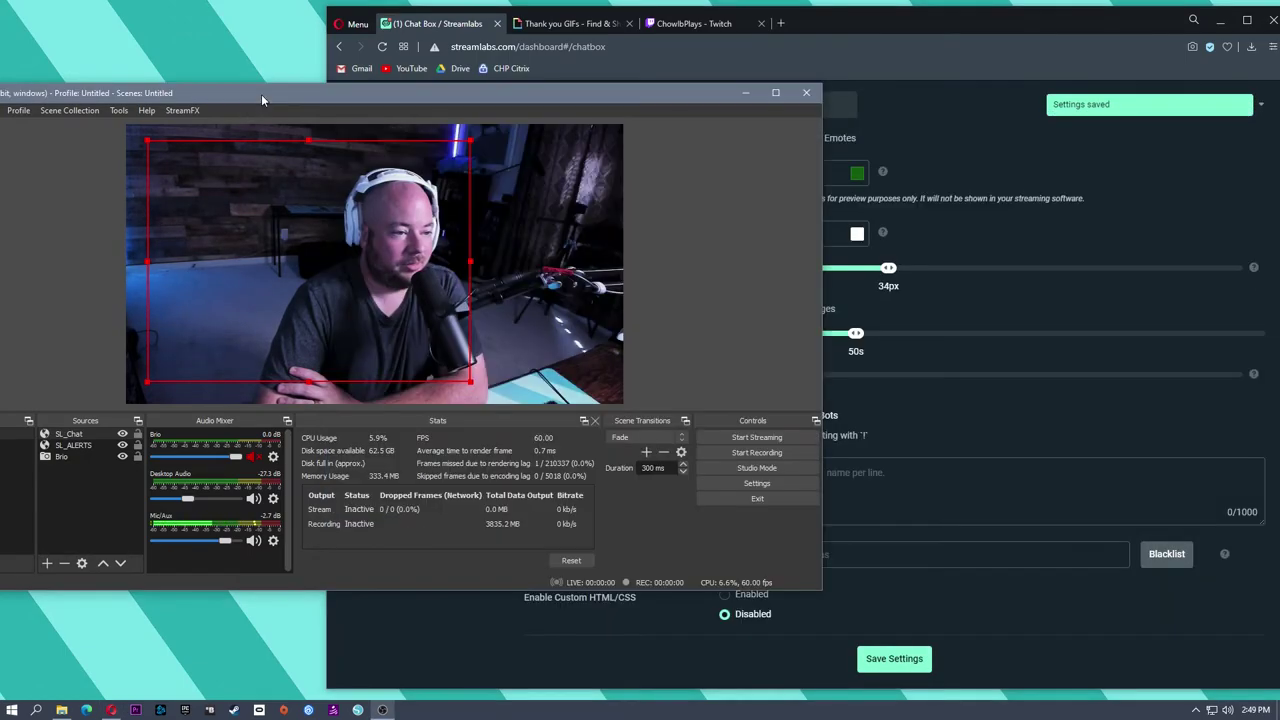
click(678, 23)
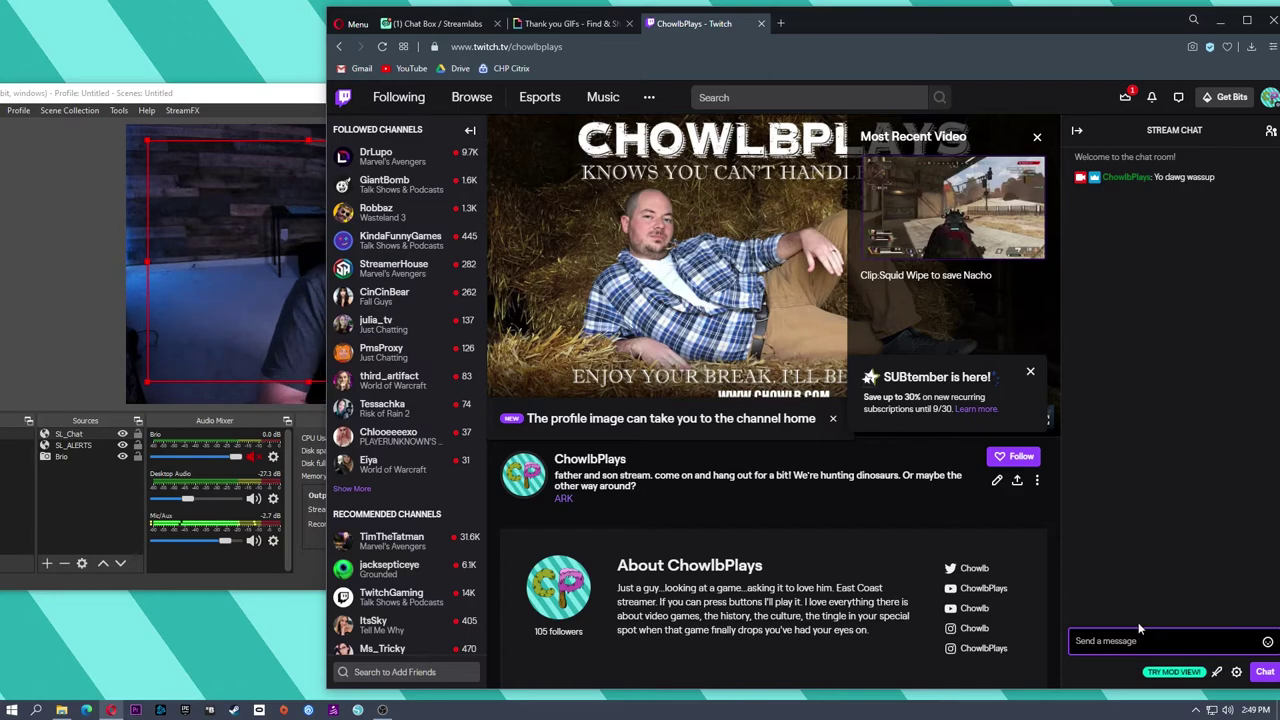
text(not much y)
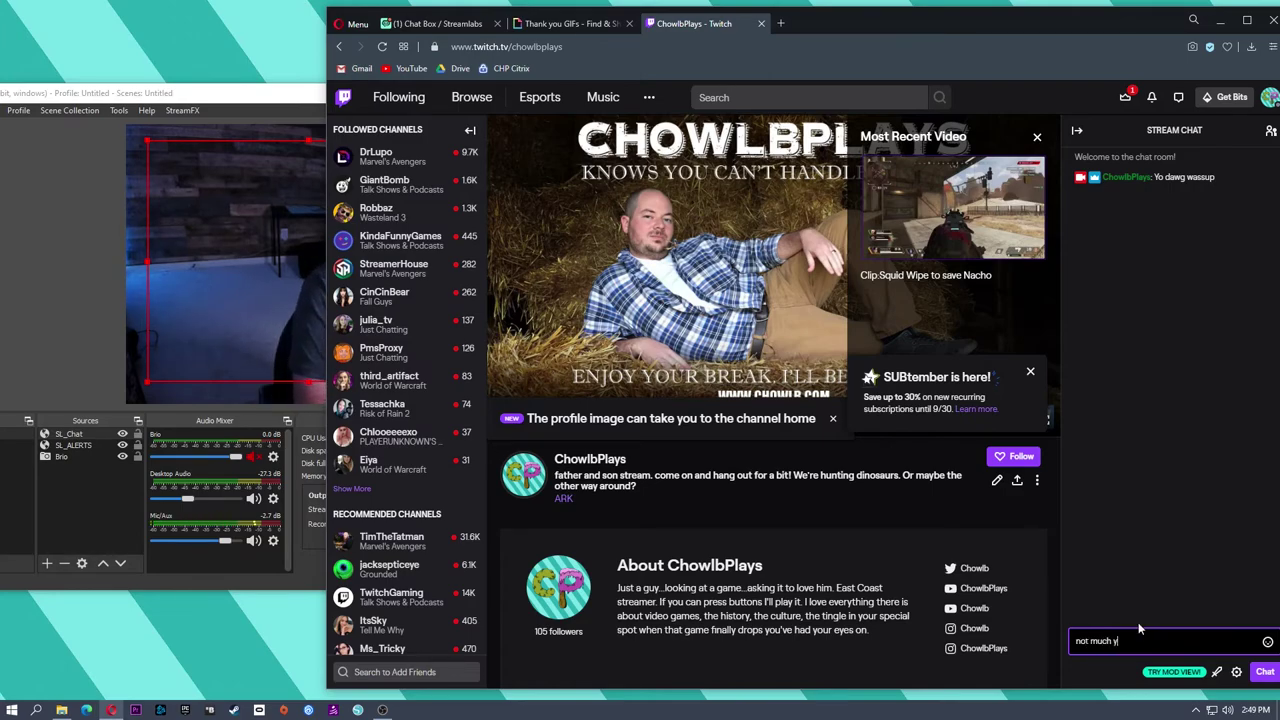
text(ou)
key(Return)
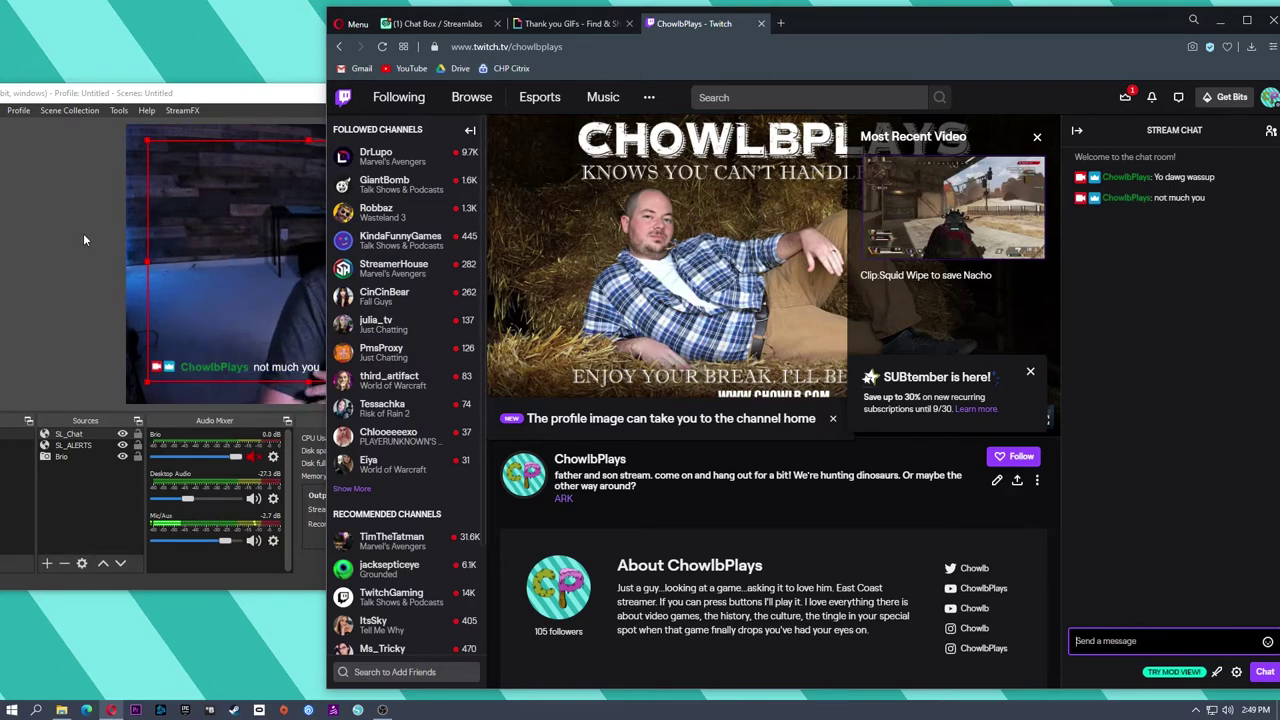
click(83, 233)
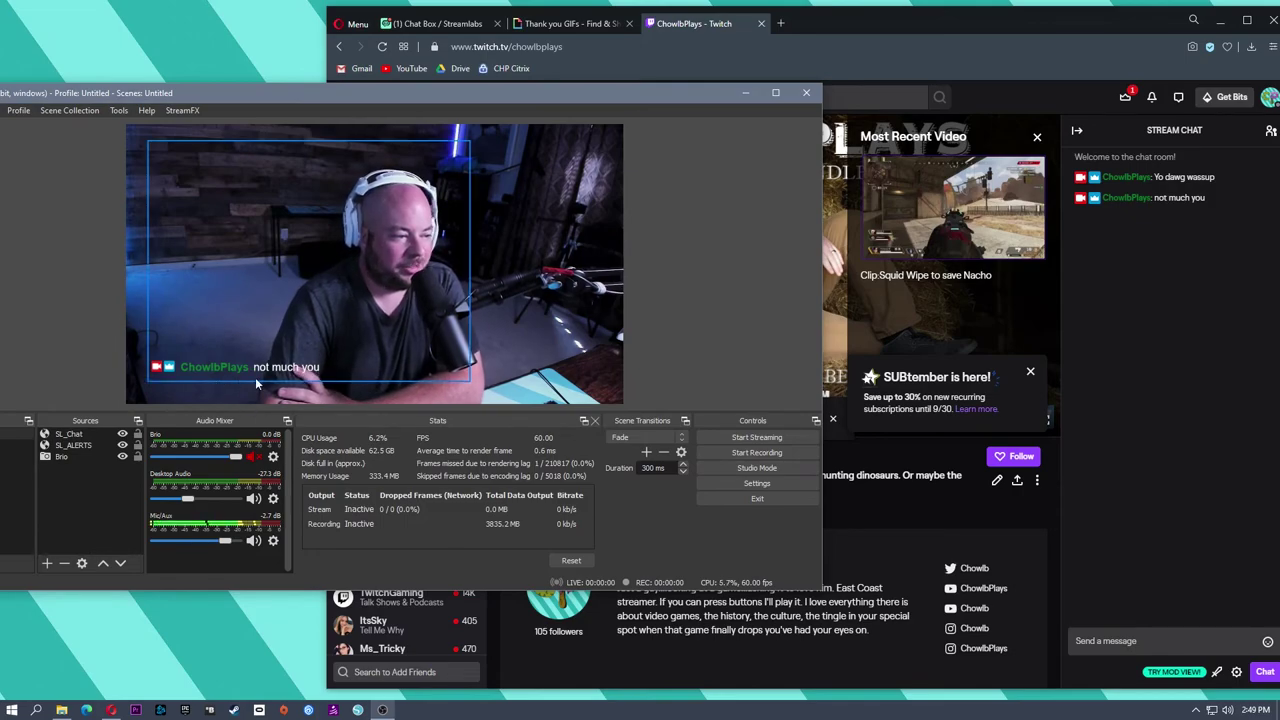
Open the Event List widget settings from the Streamlabs All Widgets gallery
click(435, 24)
scroll(570, 265, up, 1)
scroll(560, 262, up, 10)
click(381, 310)
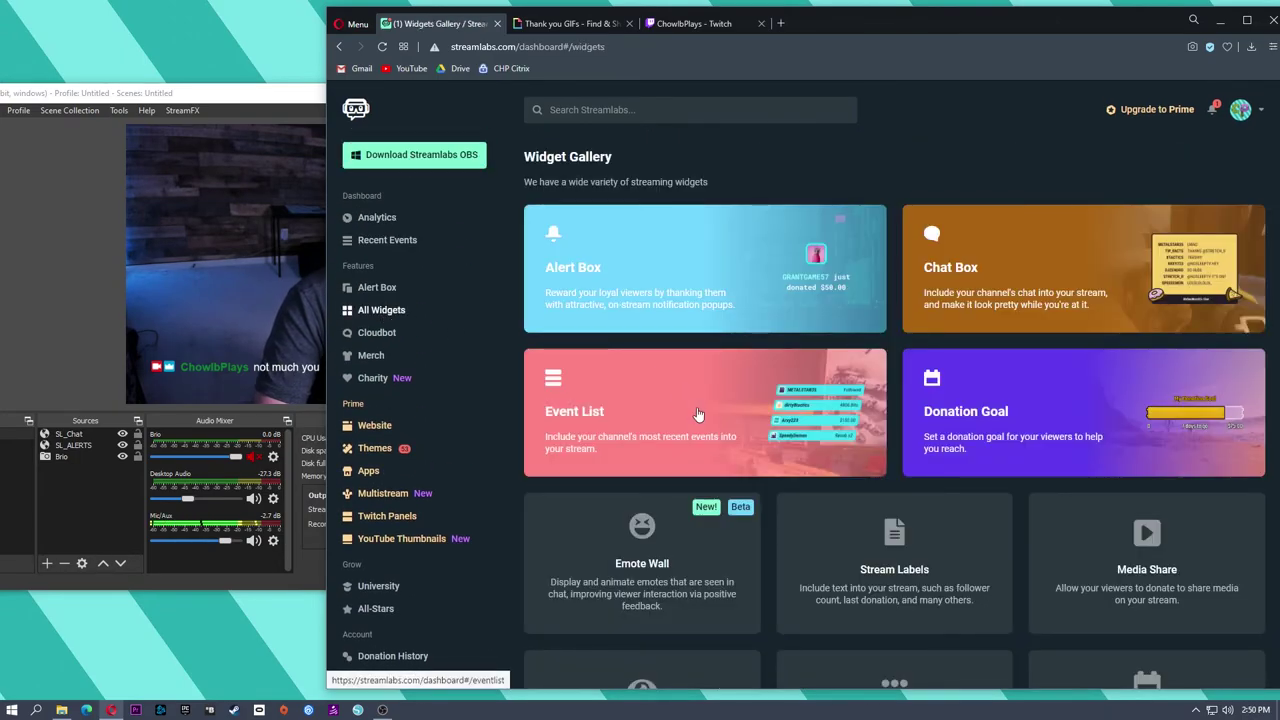
click(699, 414)
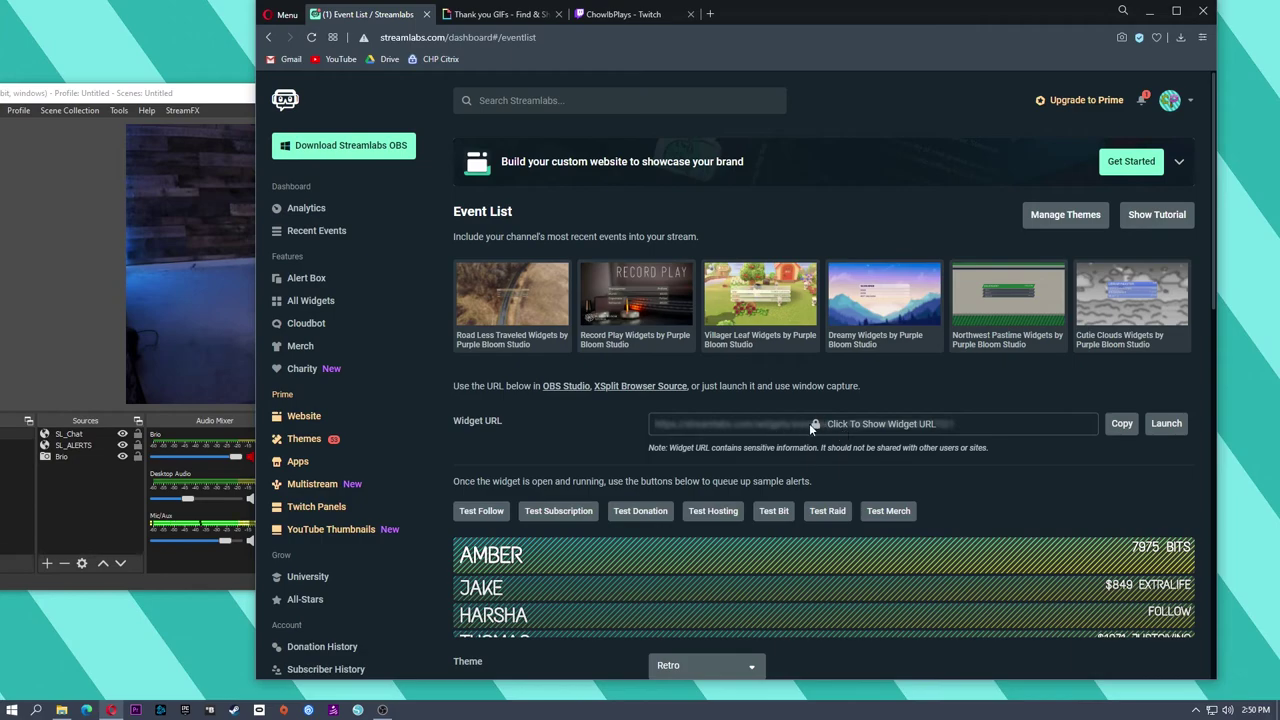
Choose the Slick theme for the event list and open its theme colour picker
scroll(848, 336, down, 2)
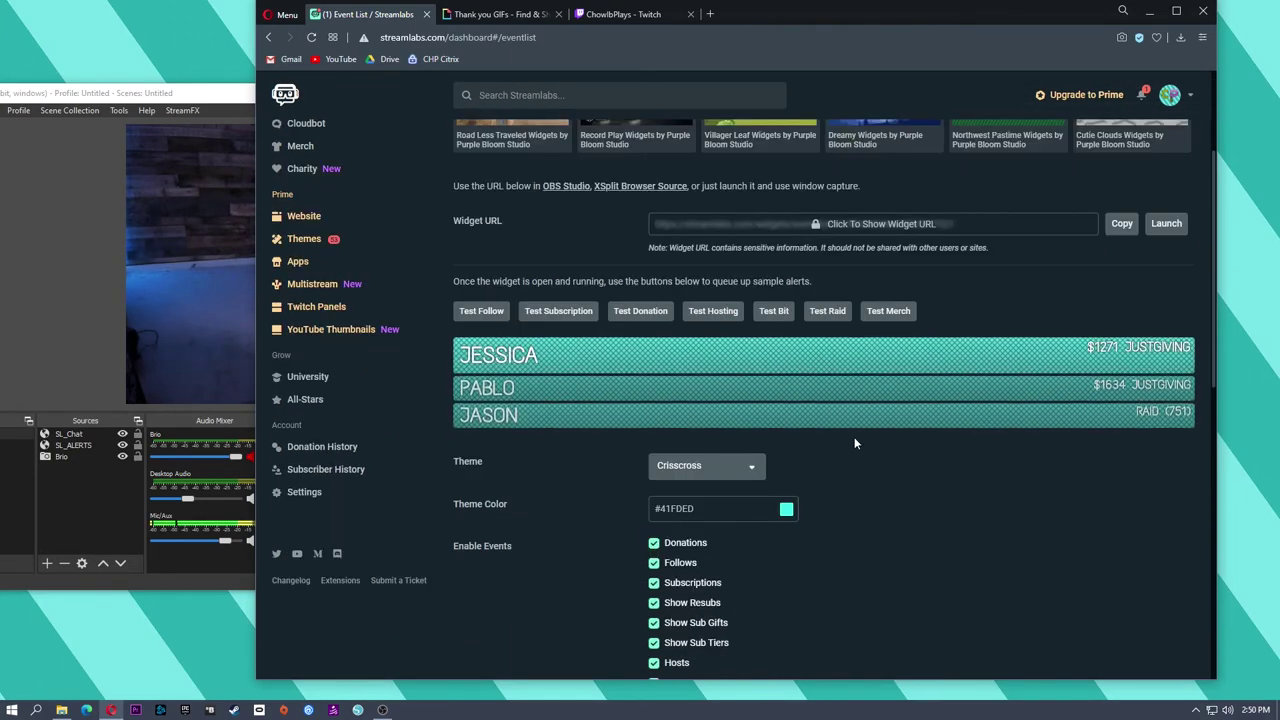
click(735, 460)
click(700, 570)
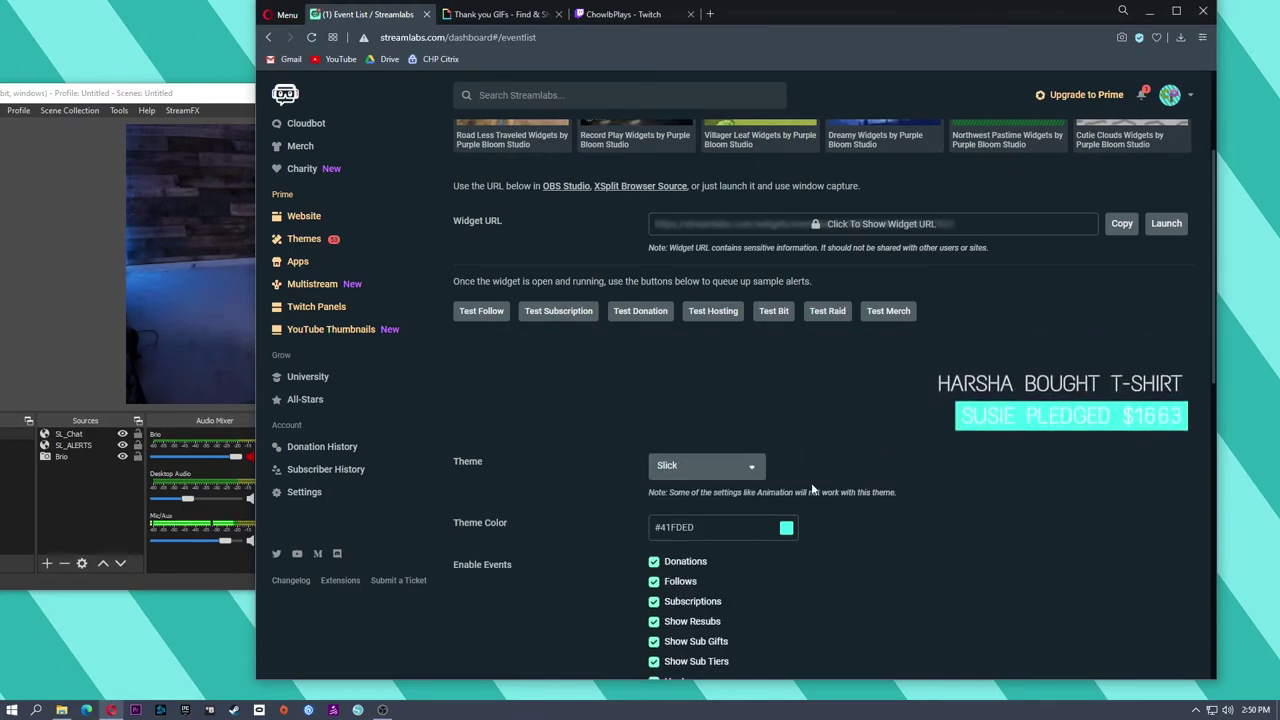
scroll(830, 510, down, 1)
click(787, 464)
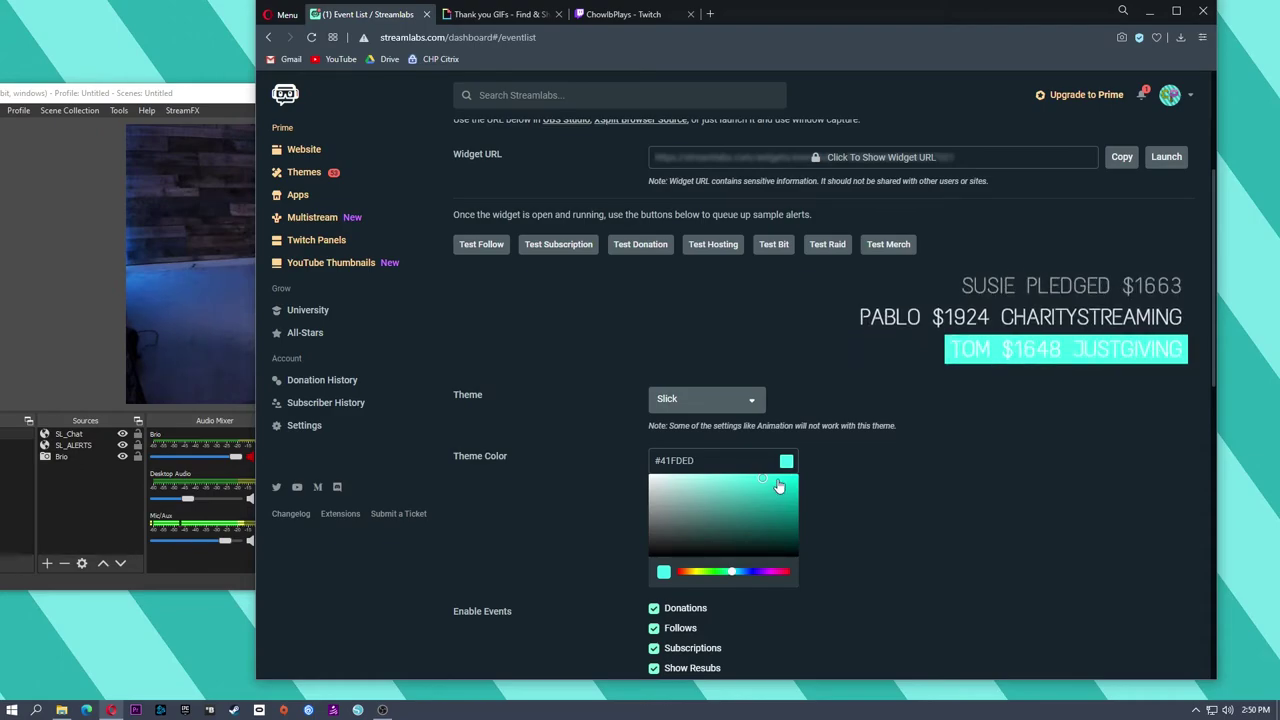
Set the event list's Min. Bits value to 0
scroll(755, 336, down, 2)
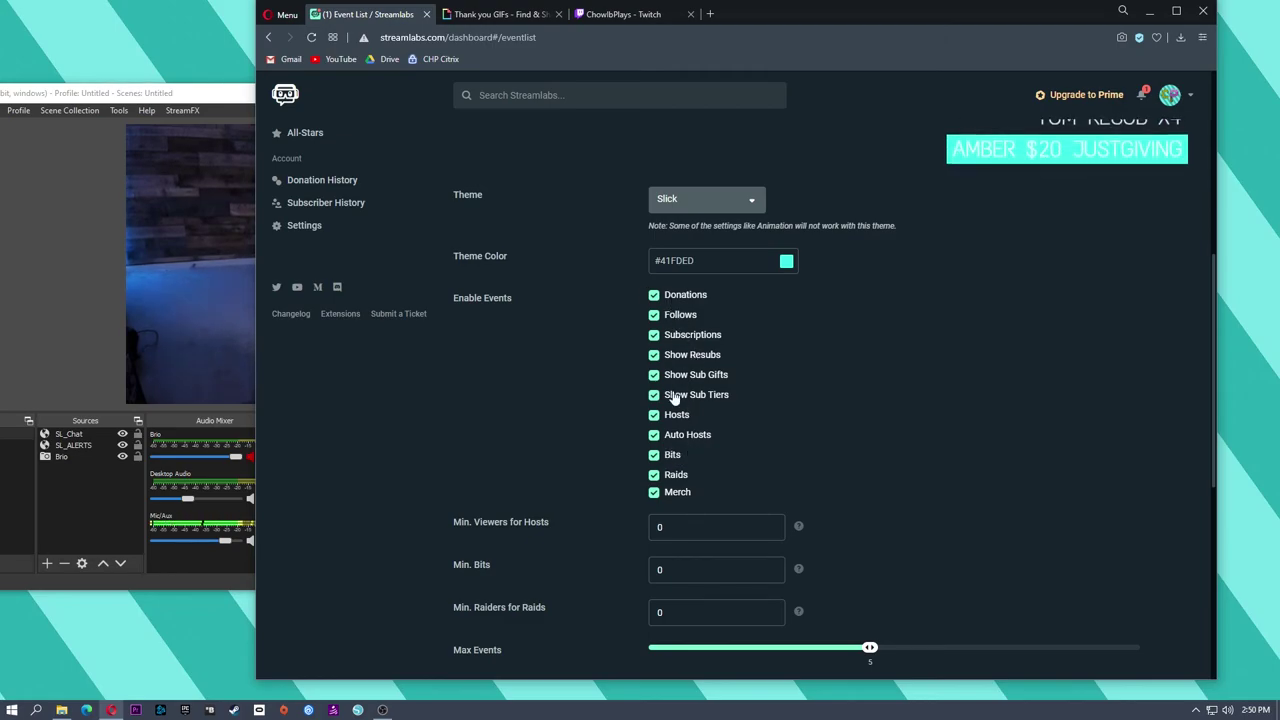
scroll(680, 396, down, 2)
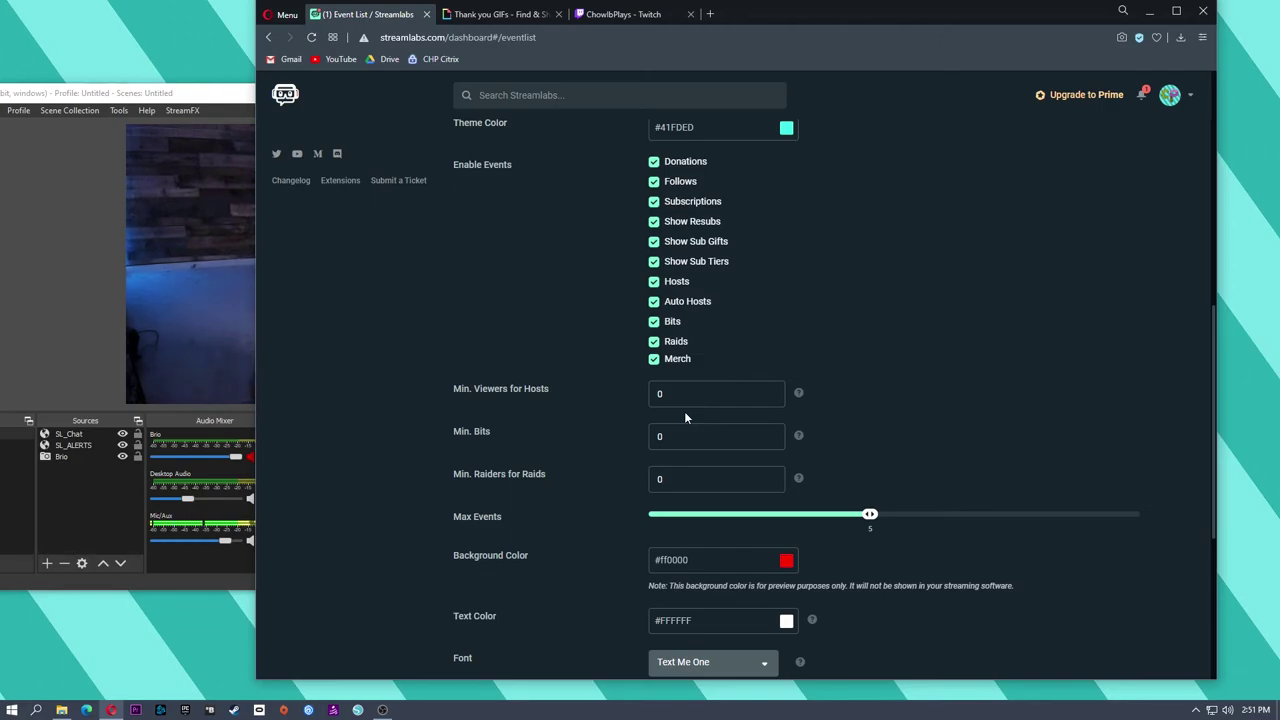
double_click(666, 435)
key(BackSpace)
text(0)
click(700, 479)
scroll(860, 400, down, 1)
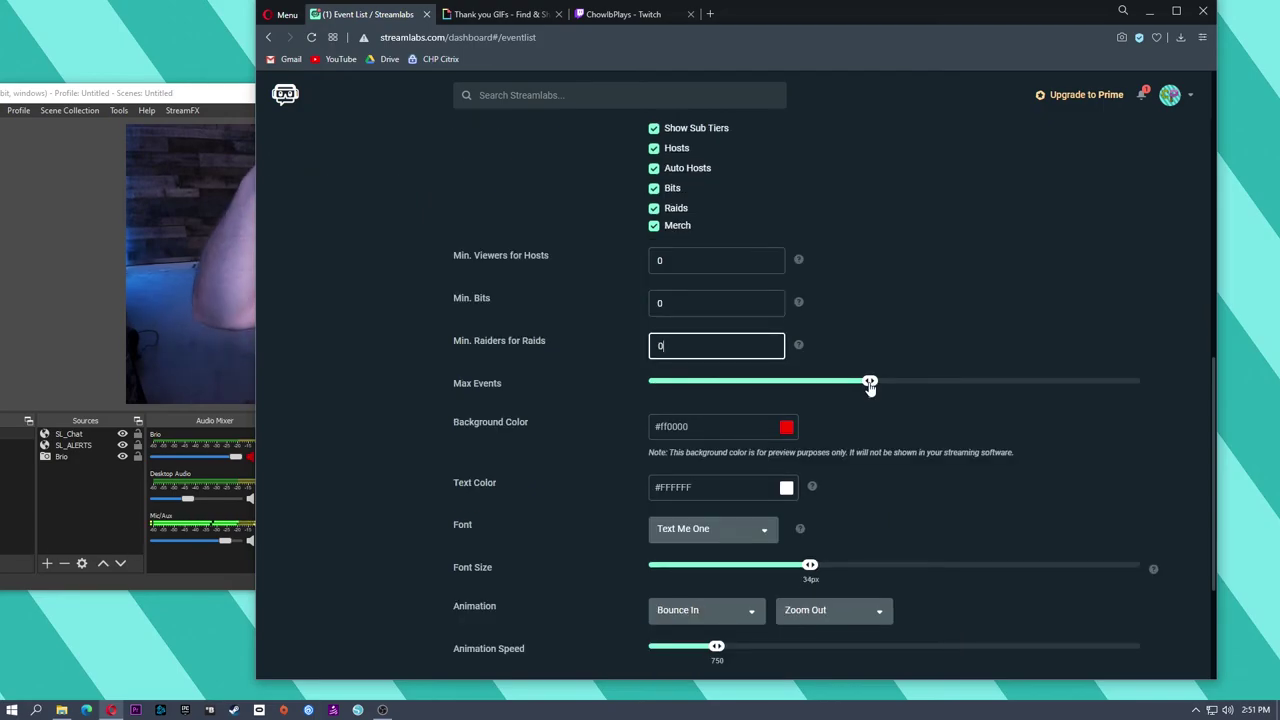
Set the Event List text colour to magenta #C407C7 and save the widget settings
scroll(870, 388, down, 1)
scroll(932, 360, up, 5)
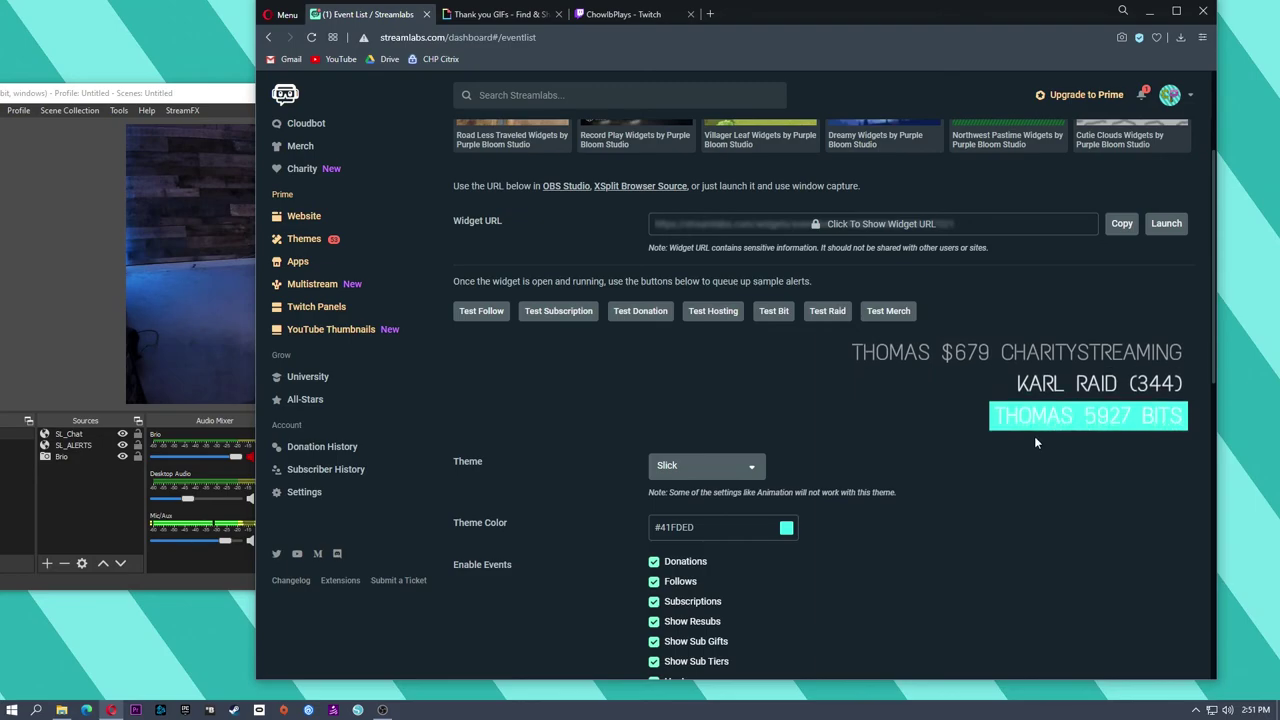
scroll(938, 495, down, 5)
click(786, 420)
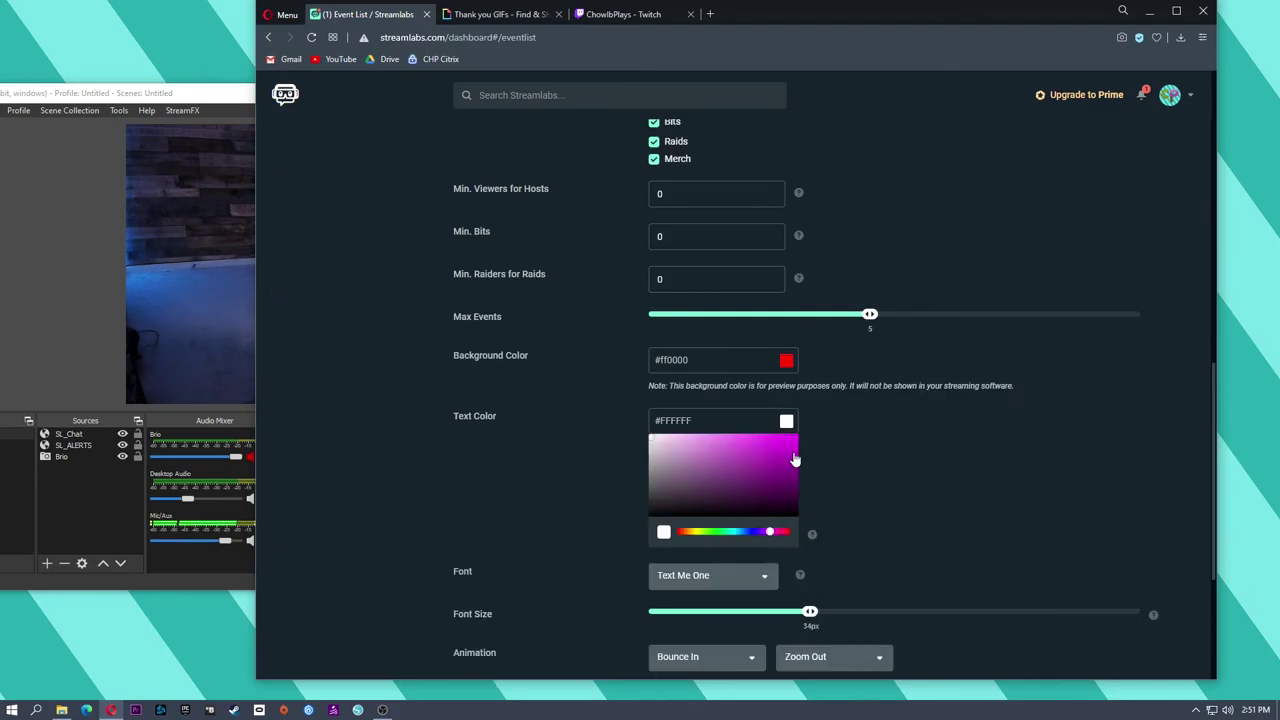
click(869, 447)
scroll(869, 447, up, 5)
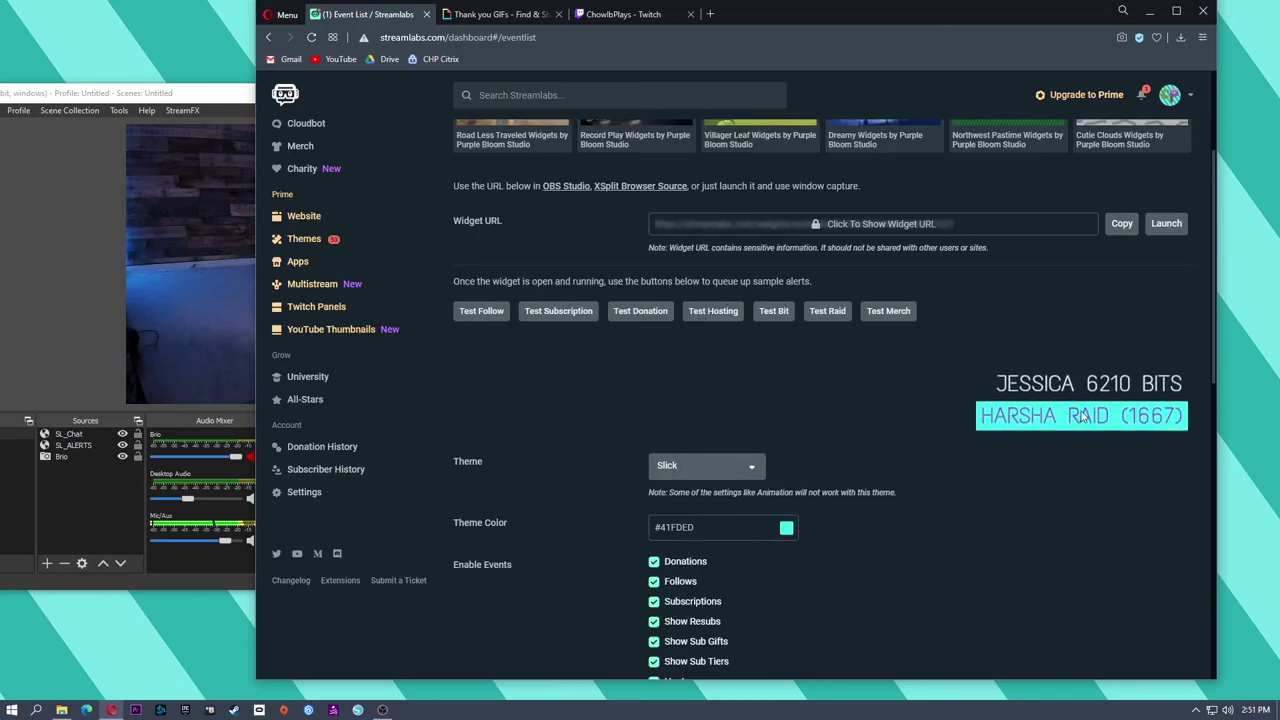
scroll(920, 528, down, 10)
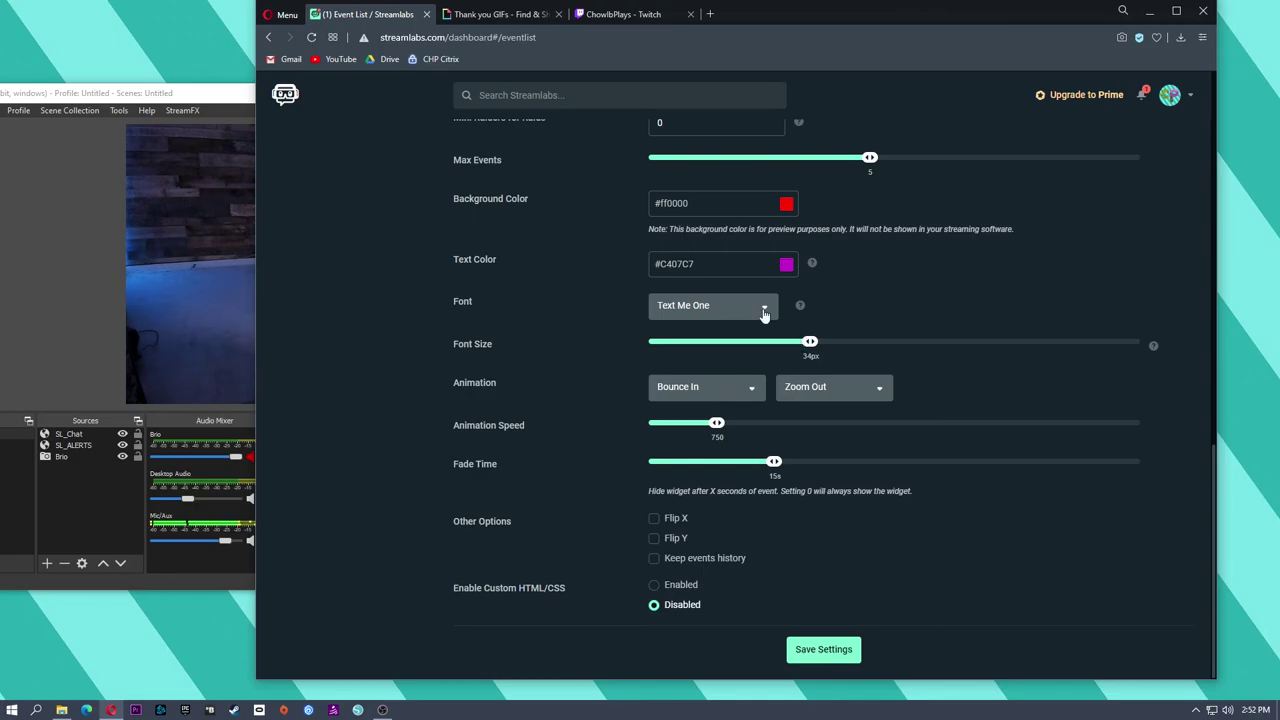
click(843, 655)
scroll(700, 420, up, 15)
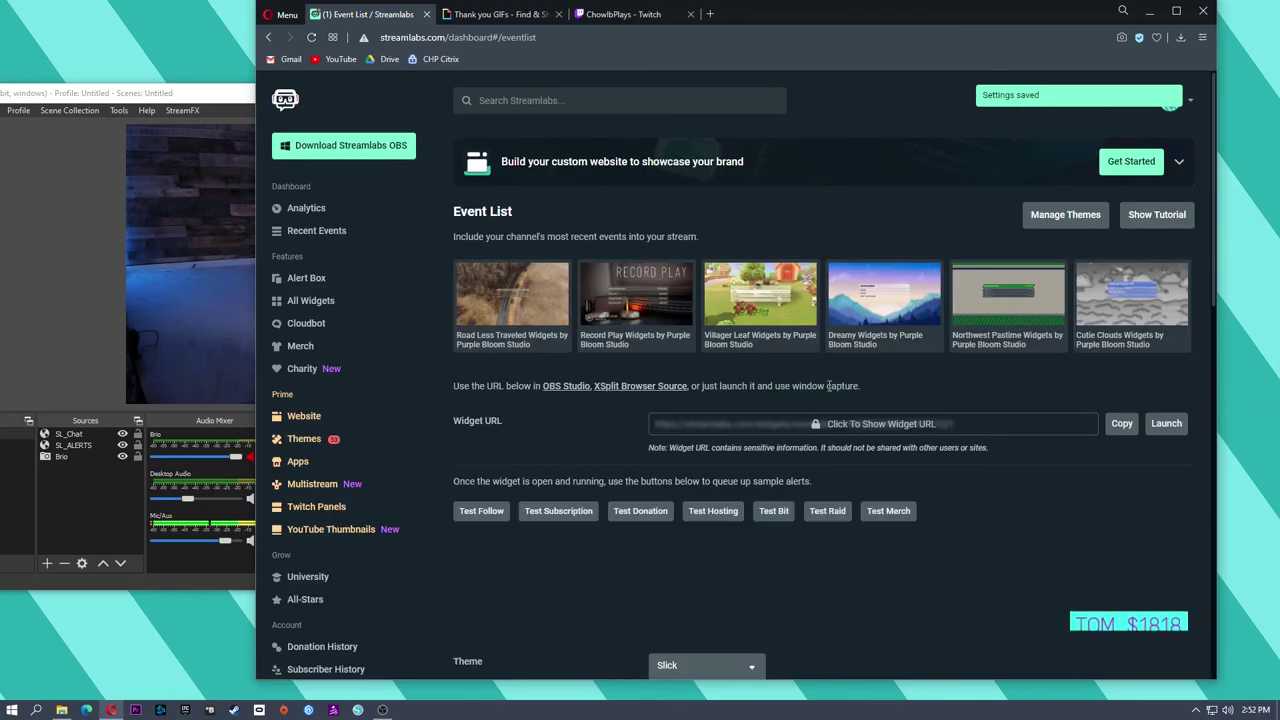
Copy the Event List widget URL and add a new Browser source in OBS
click(1118, 423)
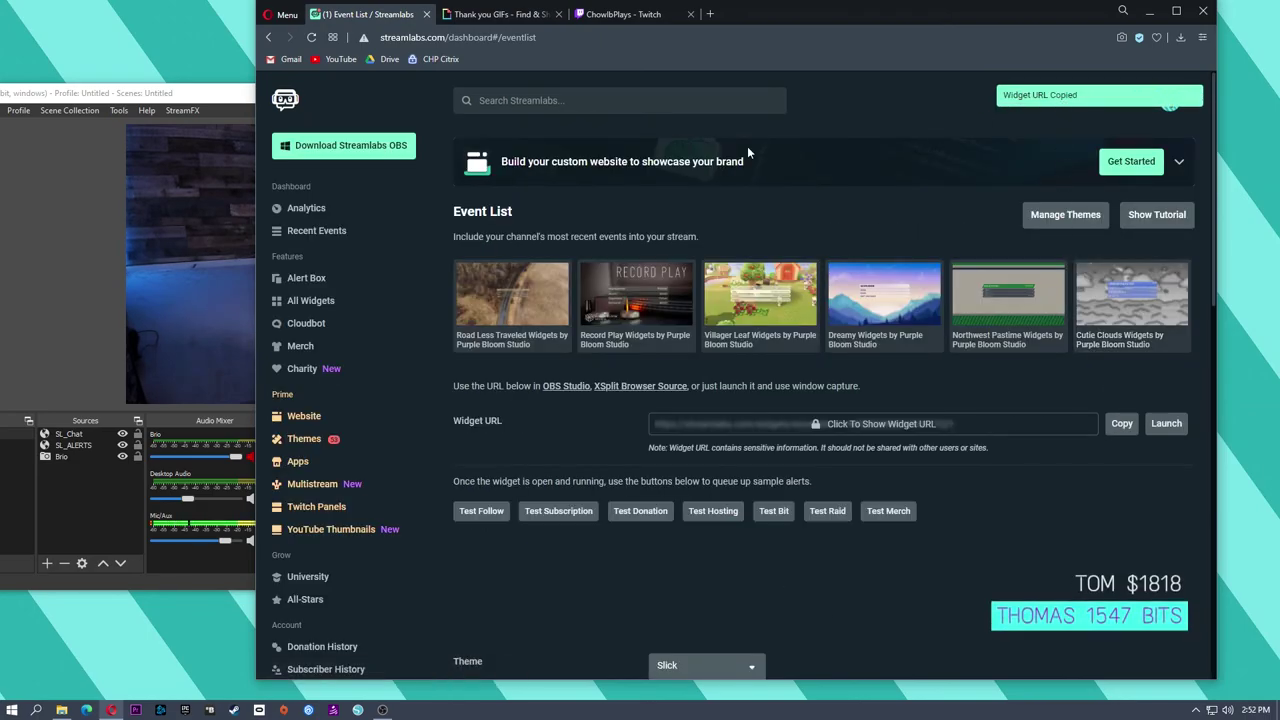
click(216, 94)
drag(216, 94, 474, 89)
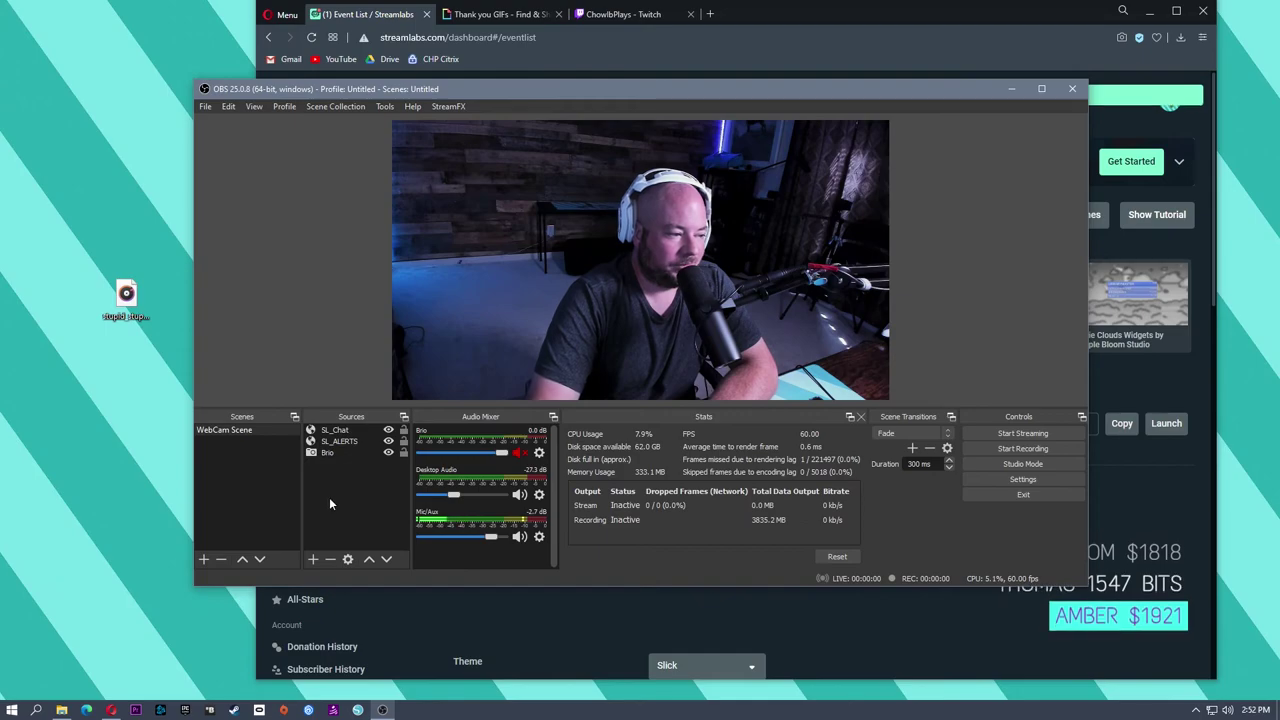
click(313, 559)
click(344, 336)
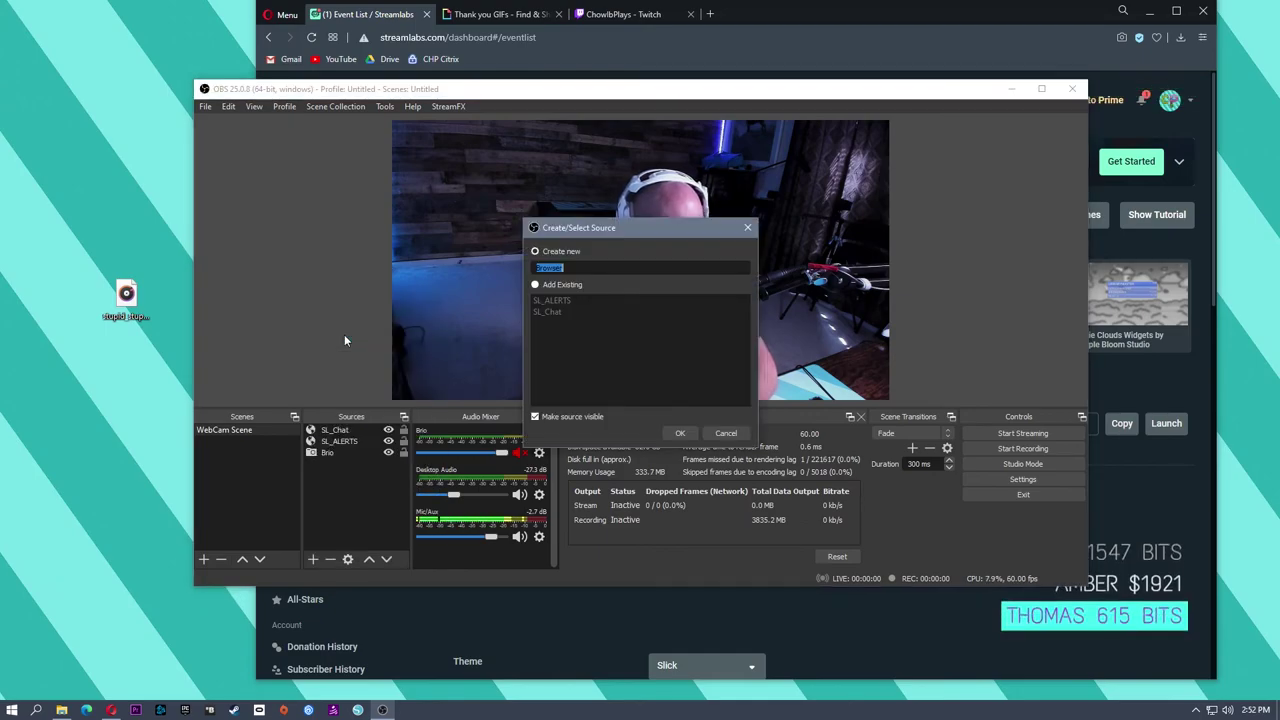
Name the source SL_EVENTLIST, accept its properties and place it bottom-right of the preview
text(SL_EVE)
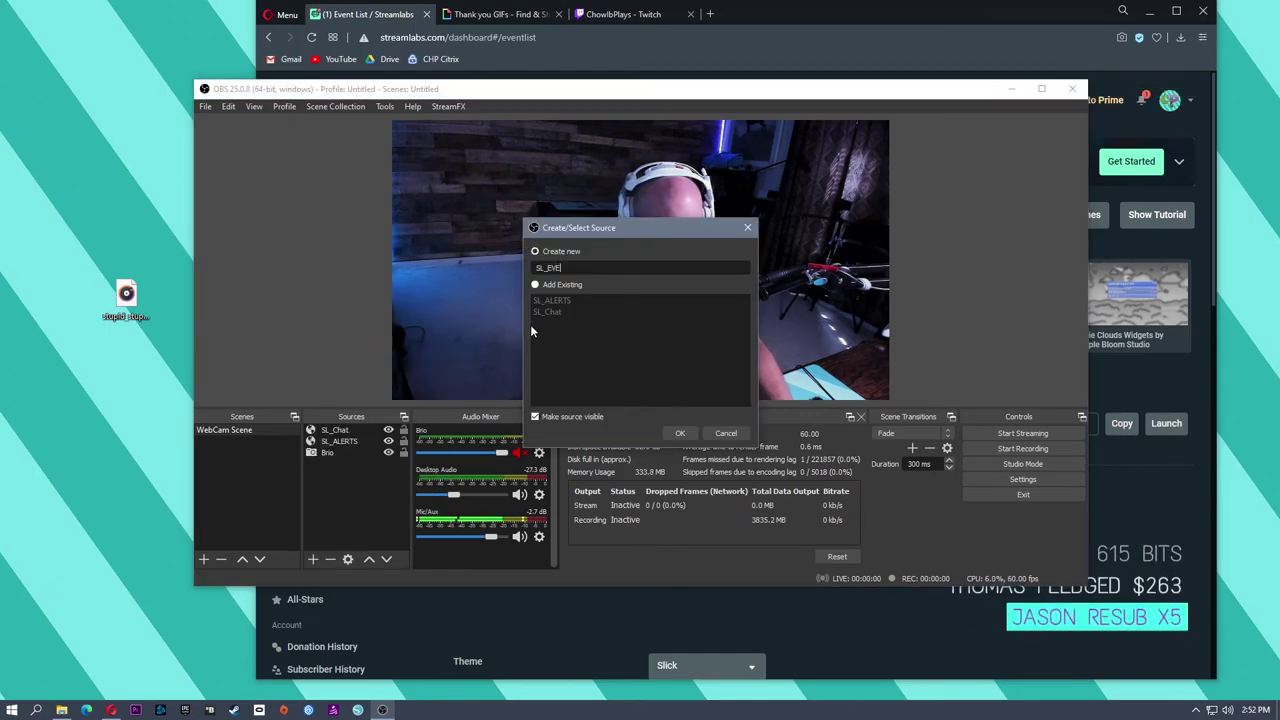
text(NTLIST)
key(Return)
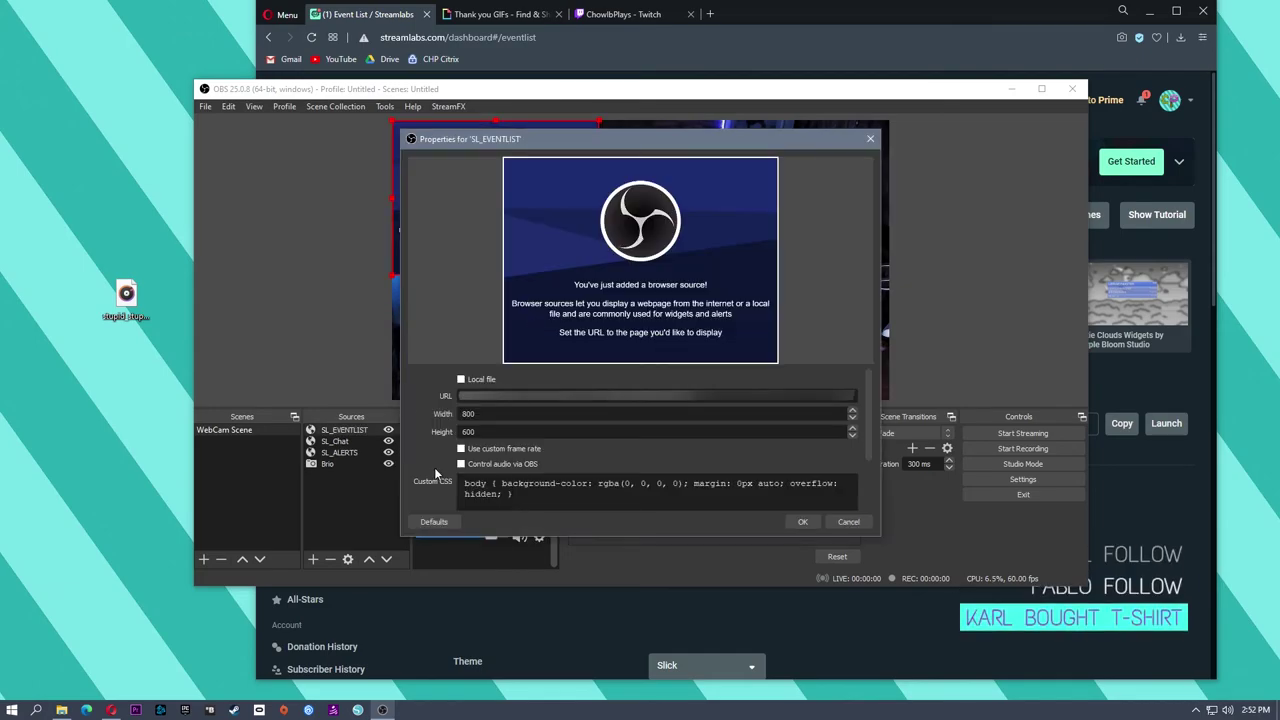
click(791, 524)
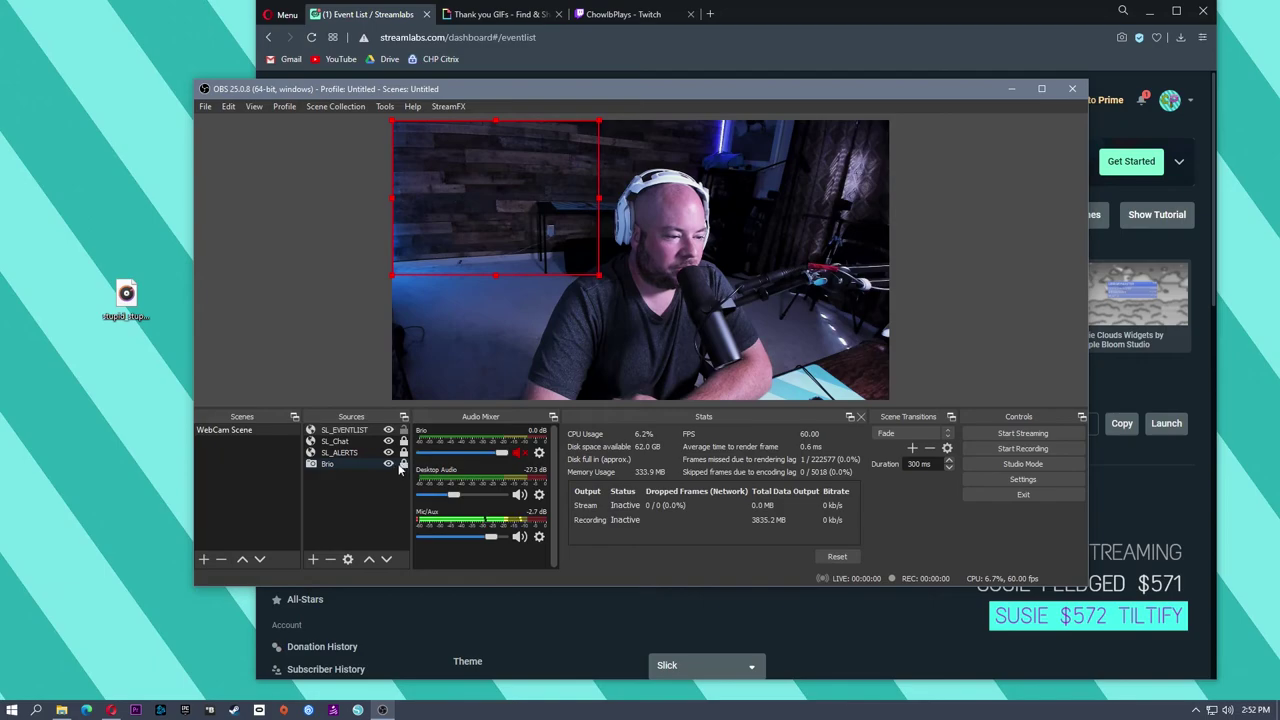
drag(466, 245, 648, 306)
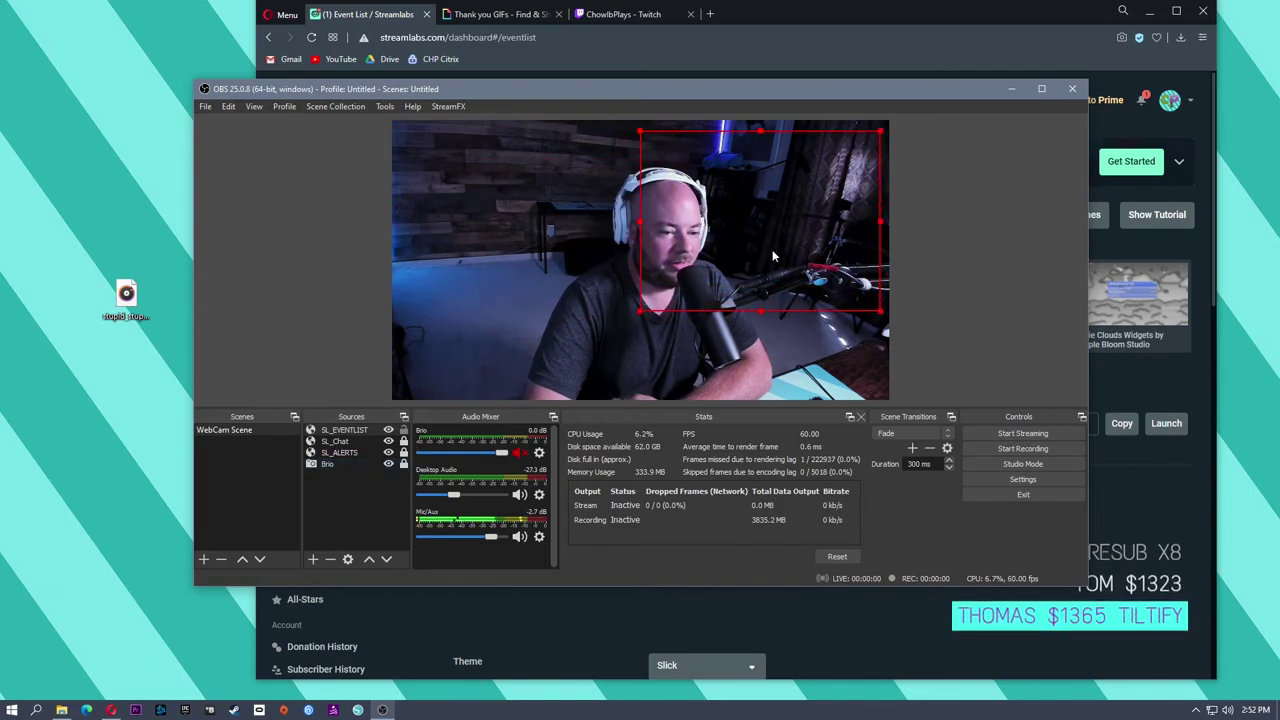
drag(772, 258, 776, 334)
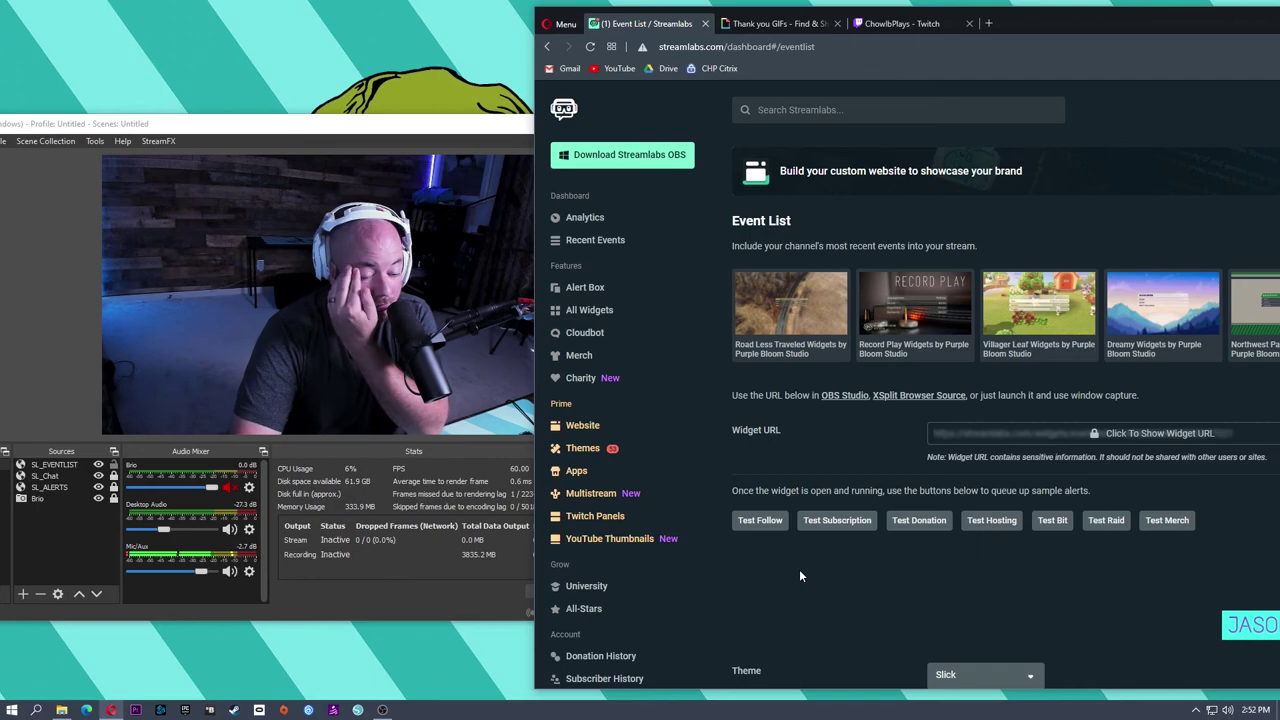
Fire test follow and hosting events and watch the alerts in OBS
click(757, 522)
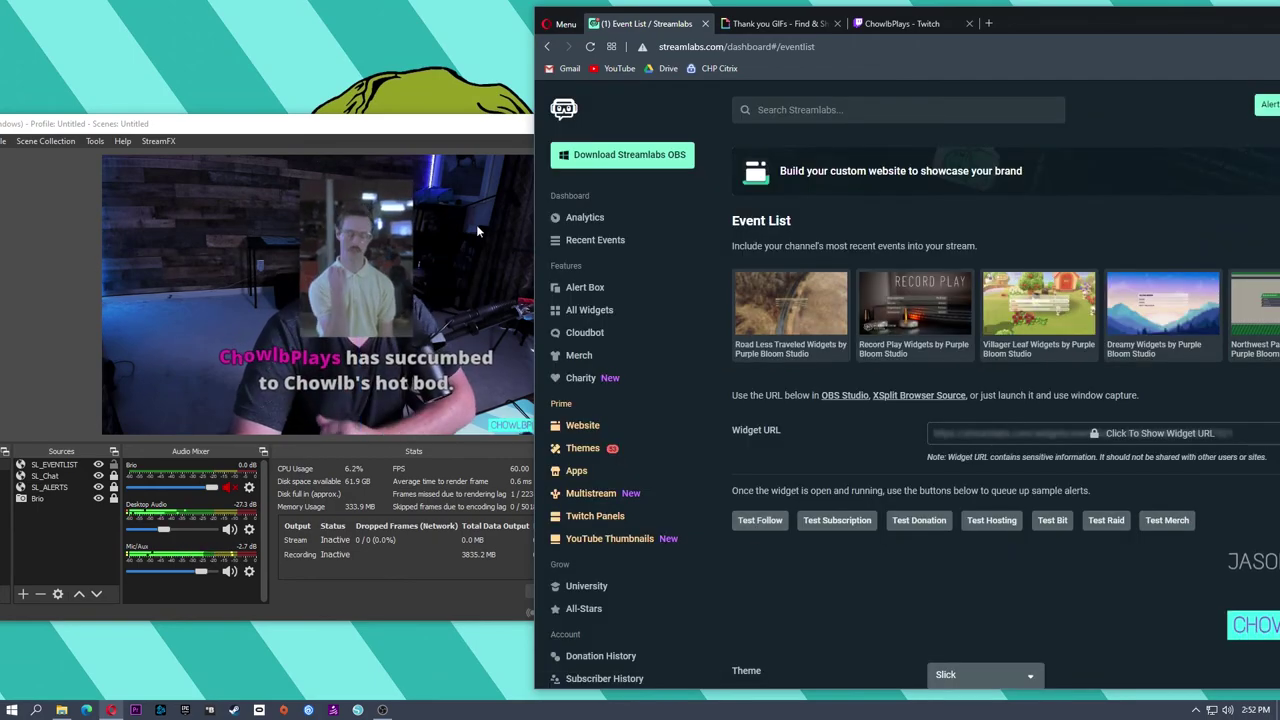
drag(497, 120, 432, 93)
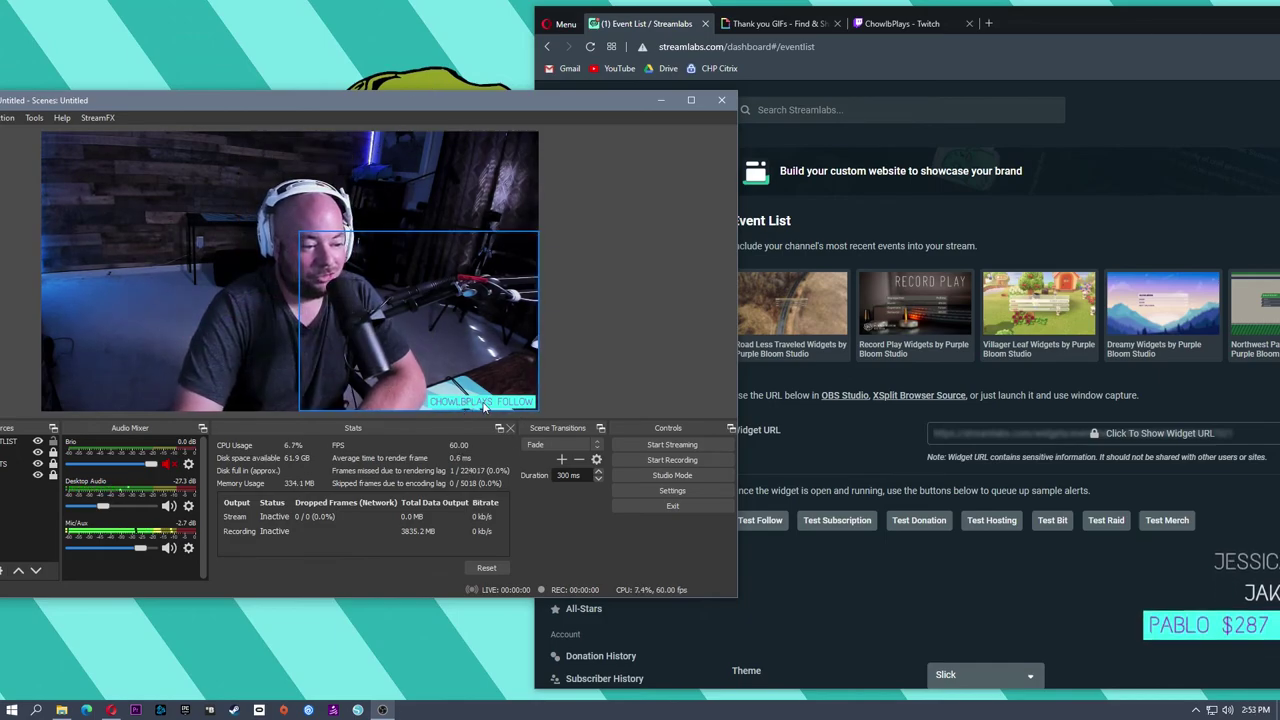
click(985, 521)
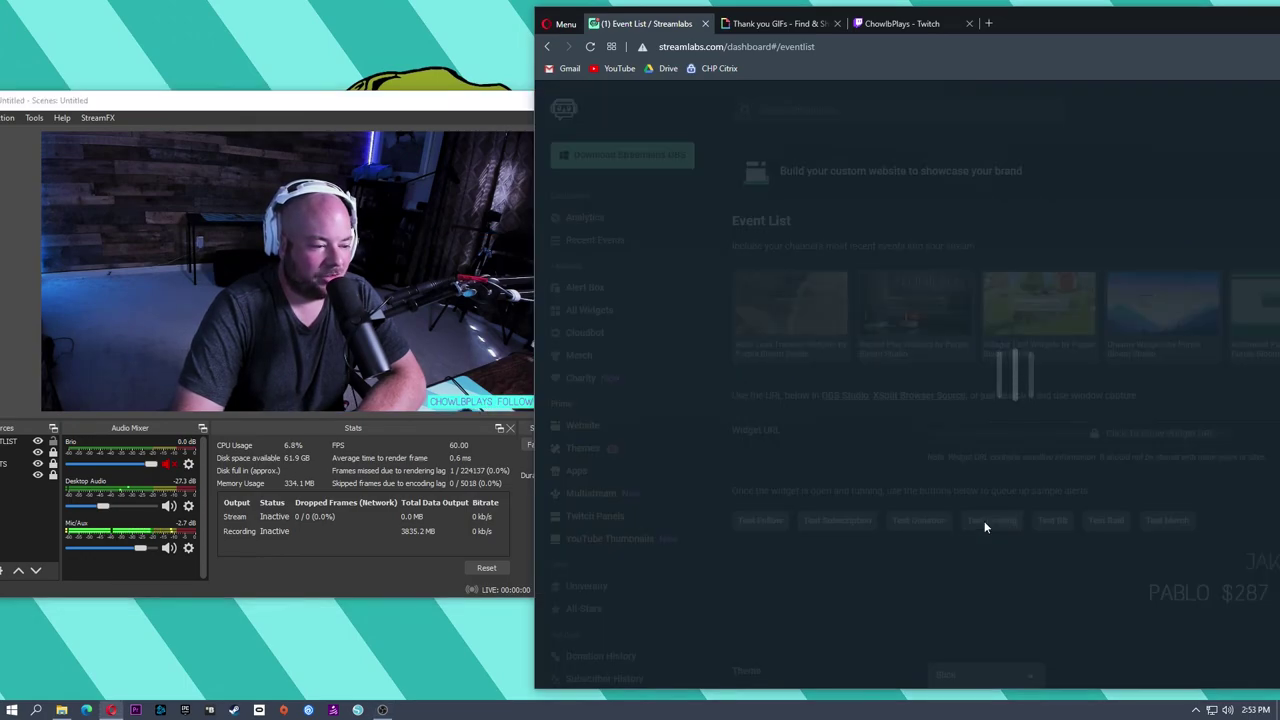
click(478, 102)
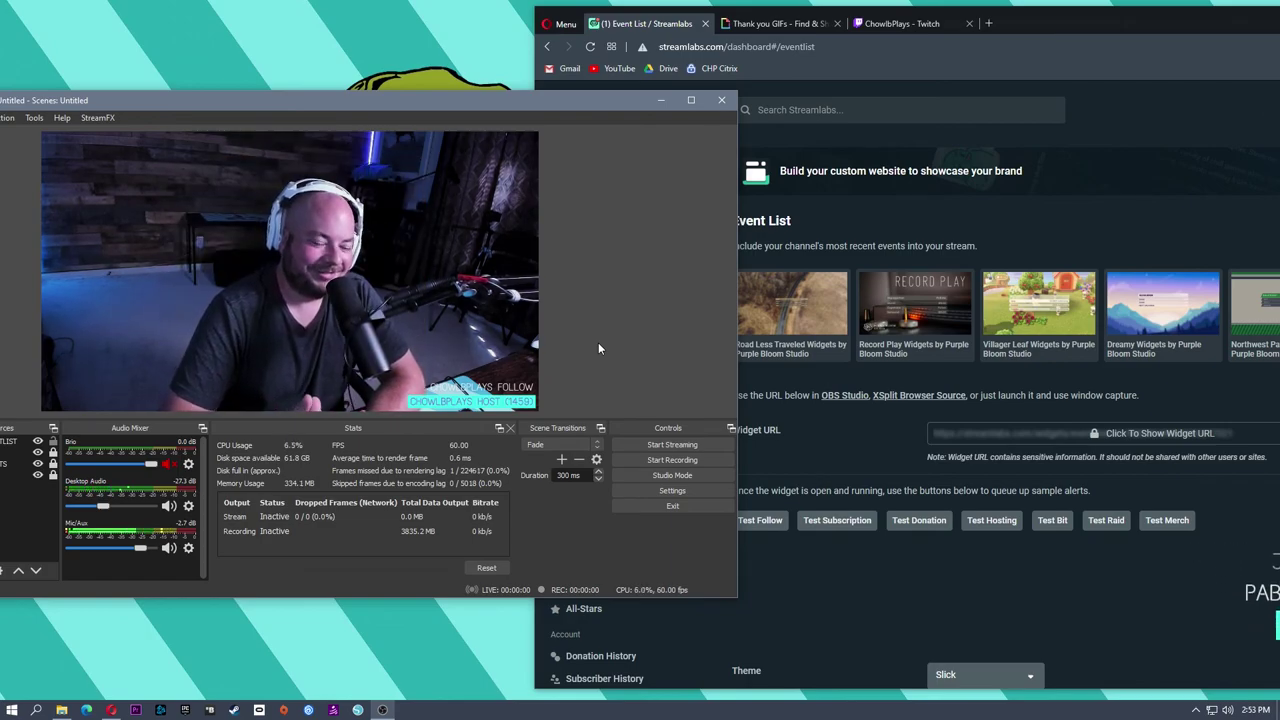
Fire a test donation and watch the $81 donation alert in OBS
click(870, 473)
click(900, 520)
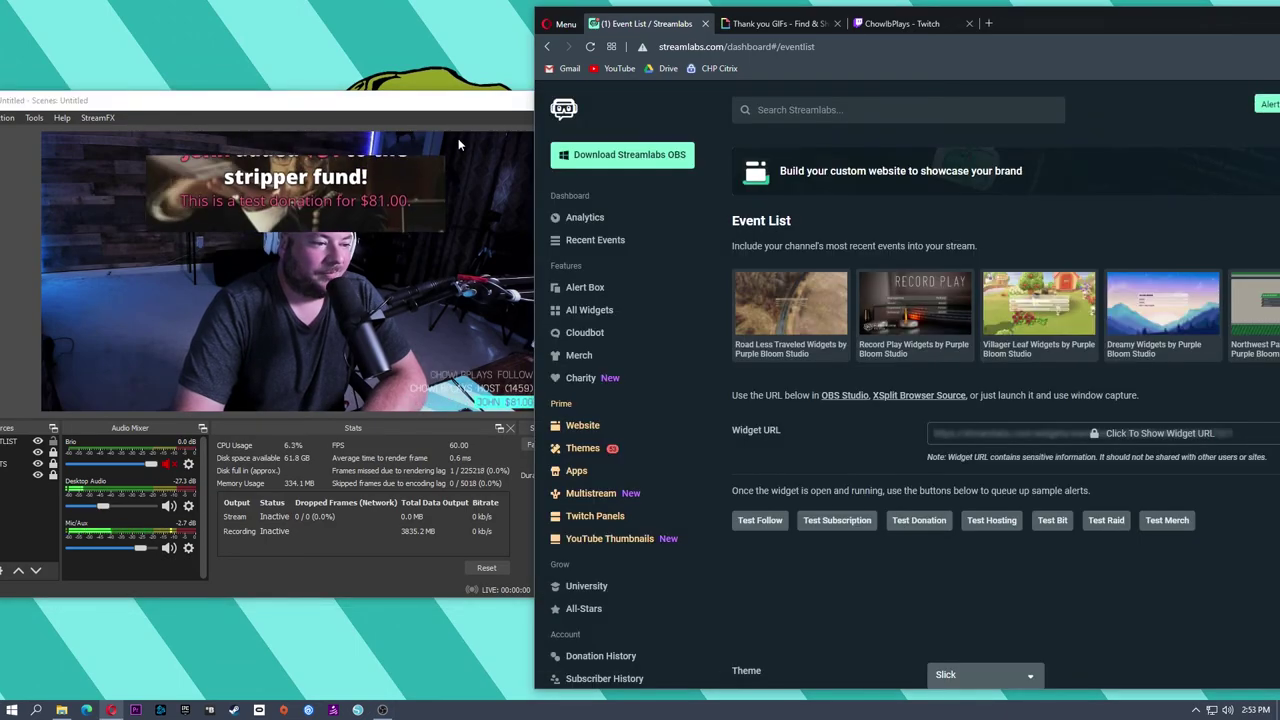
click(464, 103)
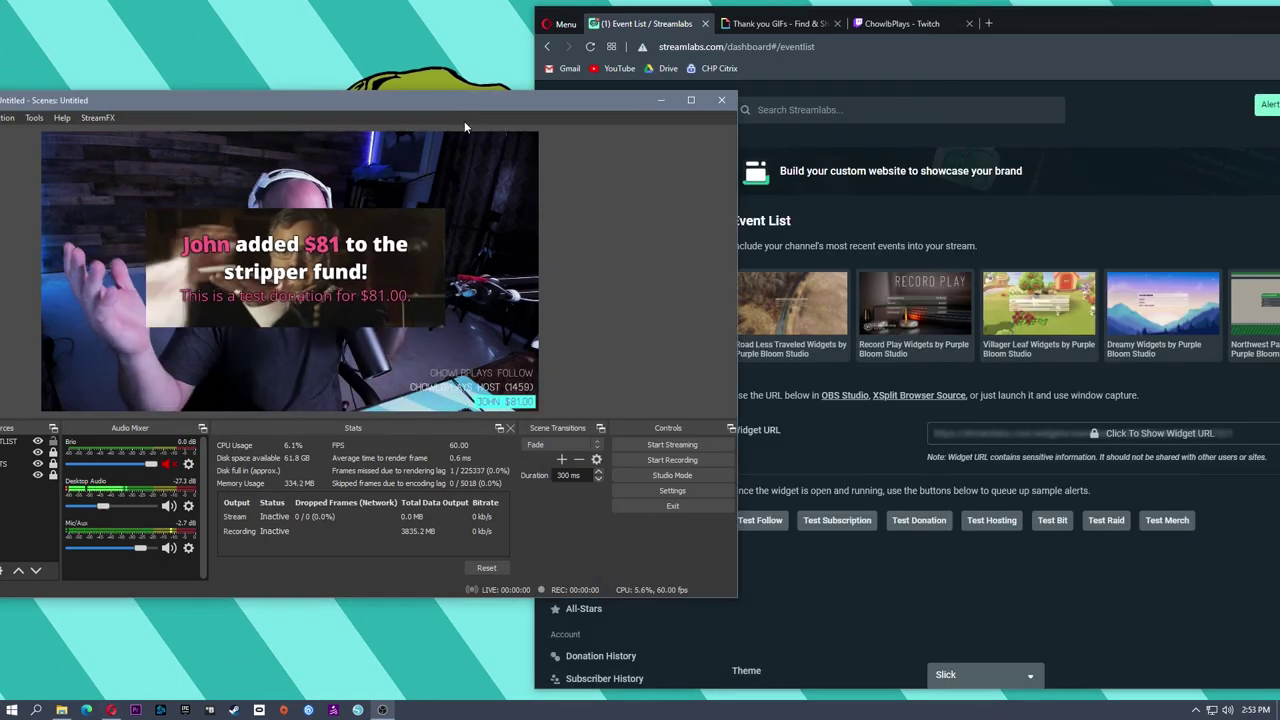